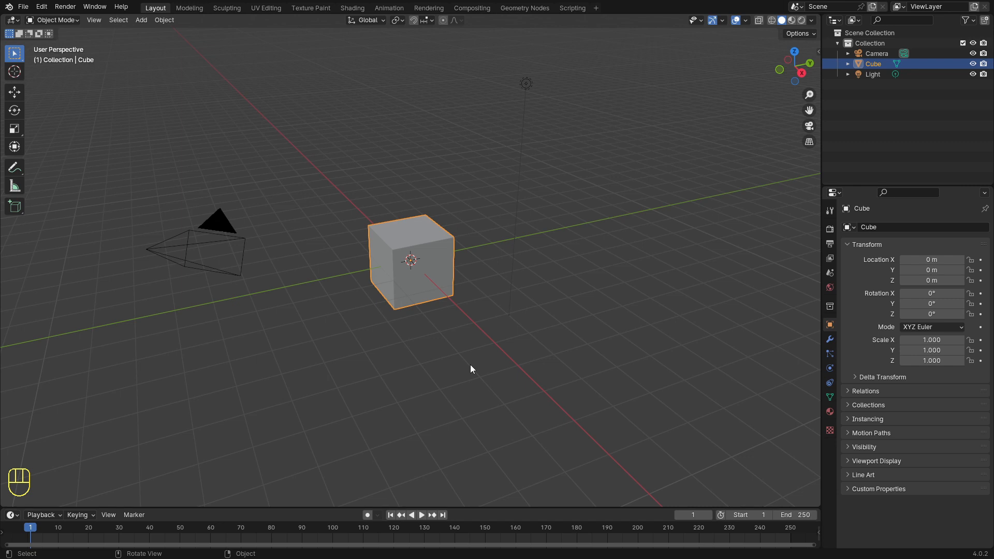
# Step: Delete the default camera and light from the scene
pyautogui.click(207, 232)
pyautogui.press('shift')
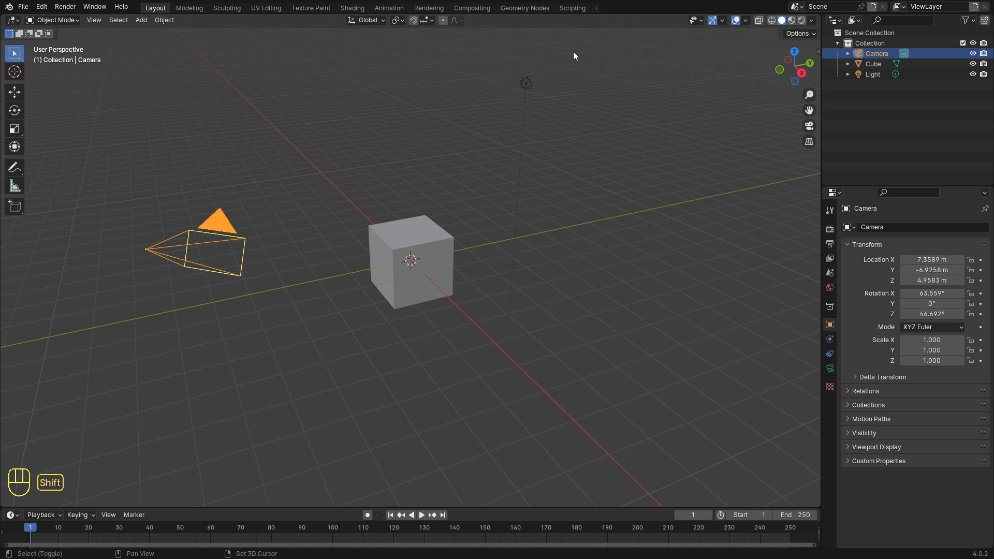
pyautogui.keyDown('shift'); pyautogui.click(530, 80); pyautogui.keyUp('shift')
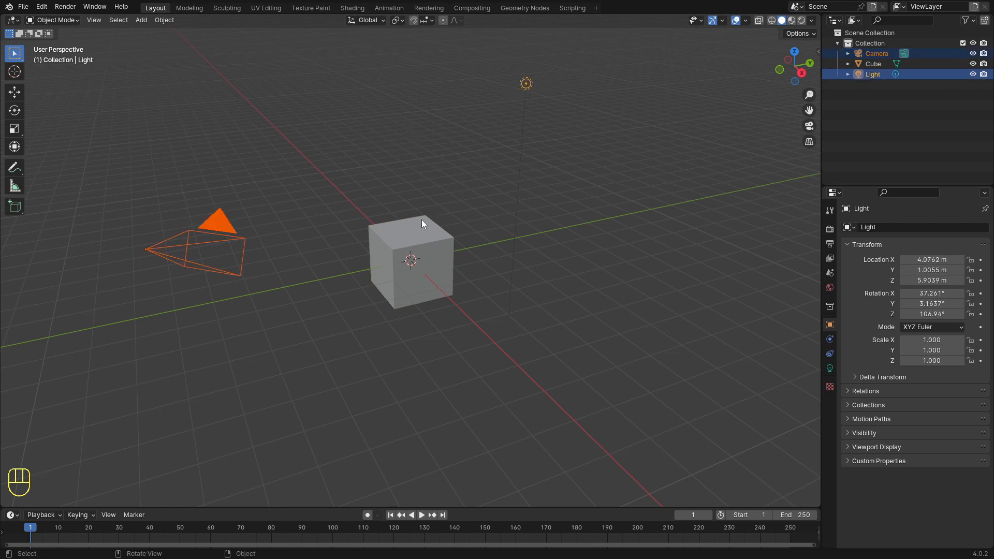
pyautogui.press('x')
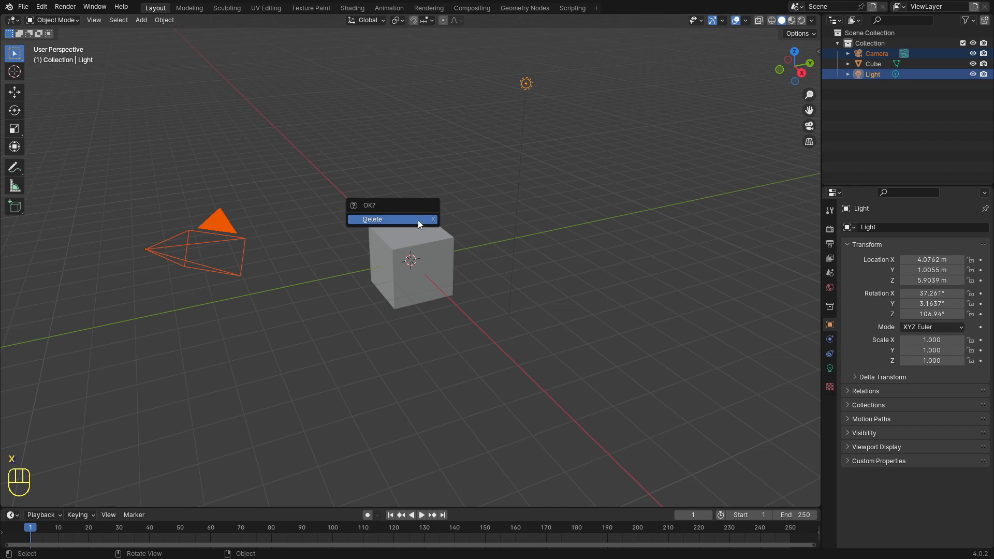
pyautogui.click(393, 222)
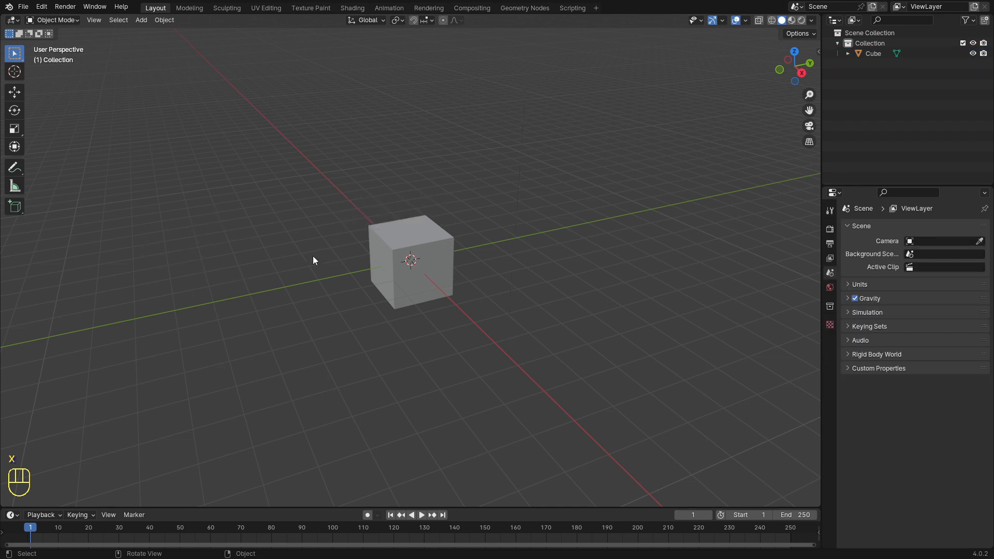
# Step: Select the cube, switch to the Shading workspace and show the cube's material properties
pyautogui.click(406, 247)
pyautogui.scroll(3, 424, 235)
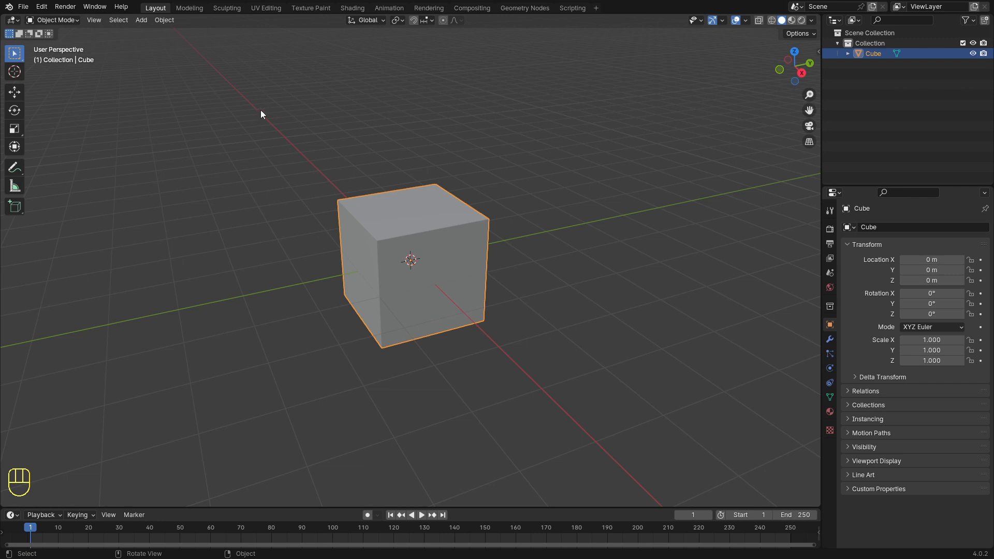
pyautogui.click(352, 8)
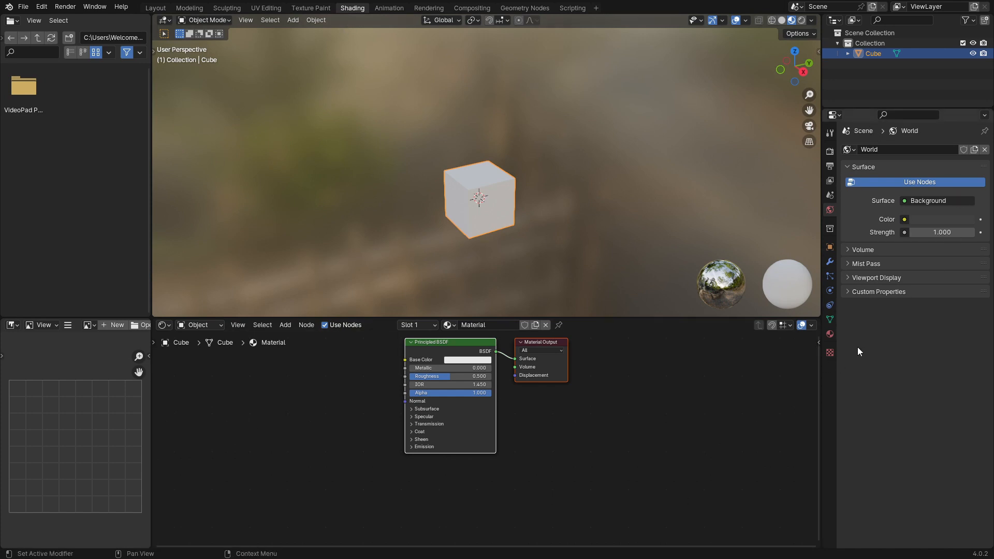
pyautogui.click(831, 337)
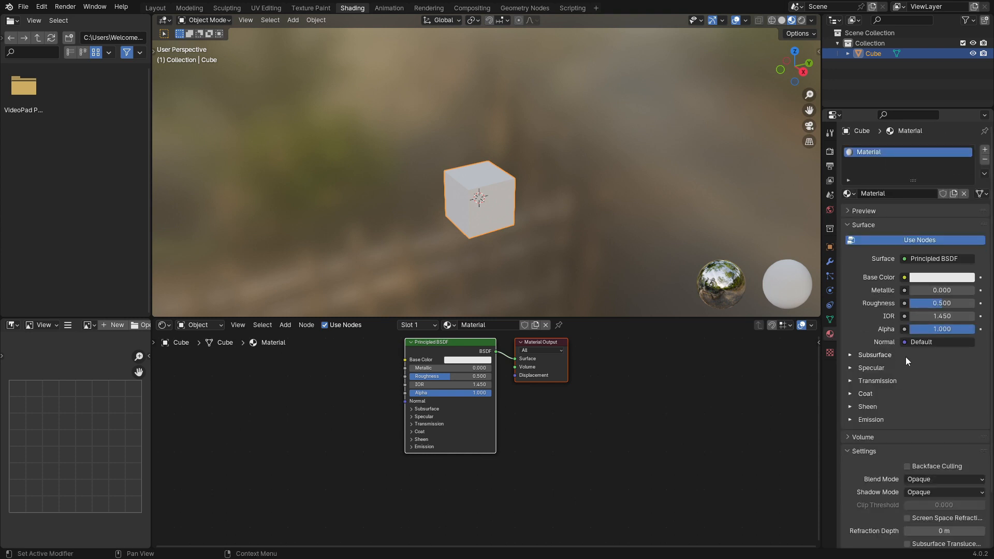
# Step: Add five empty material slots to the cube below its existing material
pyautogui.scroll(1, 523, 173)
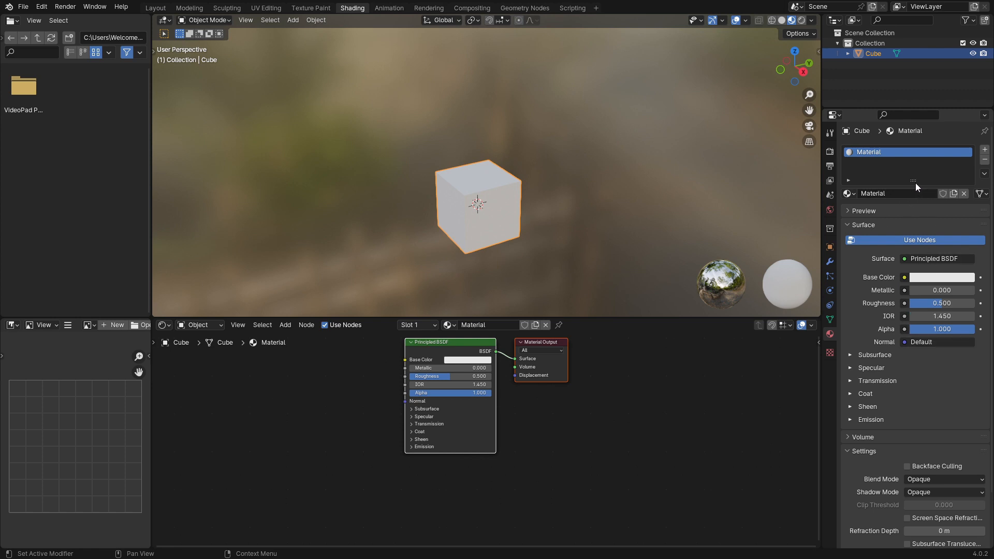
pyautogui.moveTo(471, 225); pyautogui.dragTo(444, 210, button='middle')
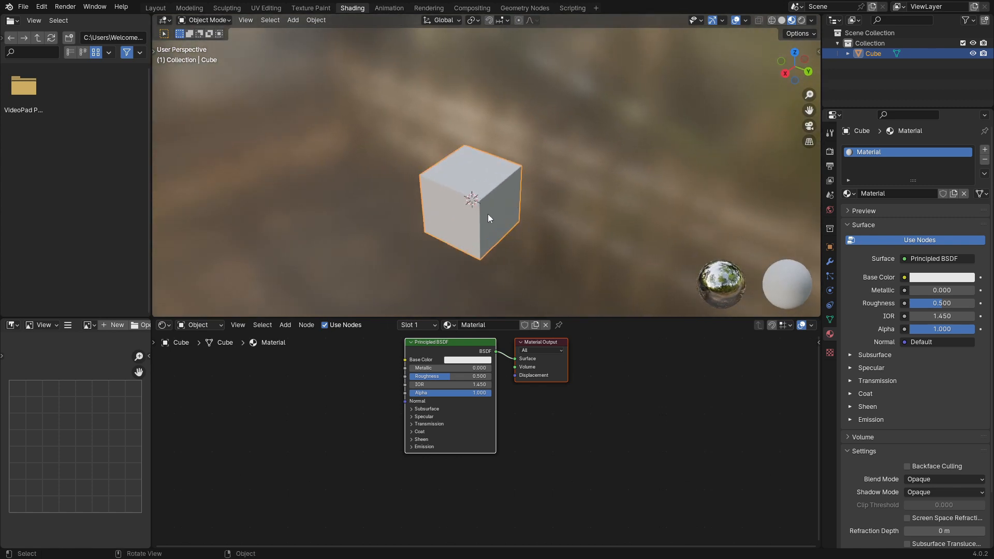
pyautogui.moveTo(405, 215)
pyautogui.mouseDown(button='middle')
pyautogui.moveTo(464, 195)
pyautogui.moveTo(490, 161)
pyautogui.moveTo(425, 217)
pyautogui.mouseUp(button='middle')
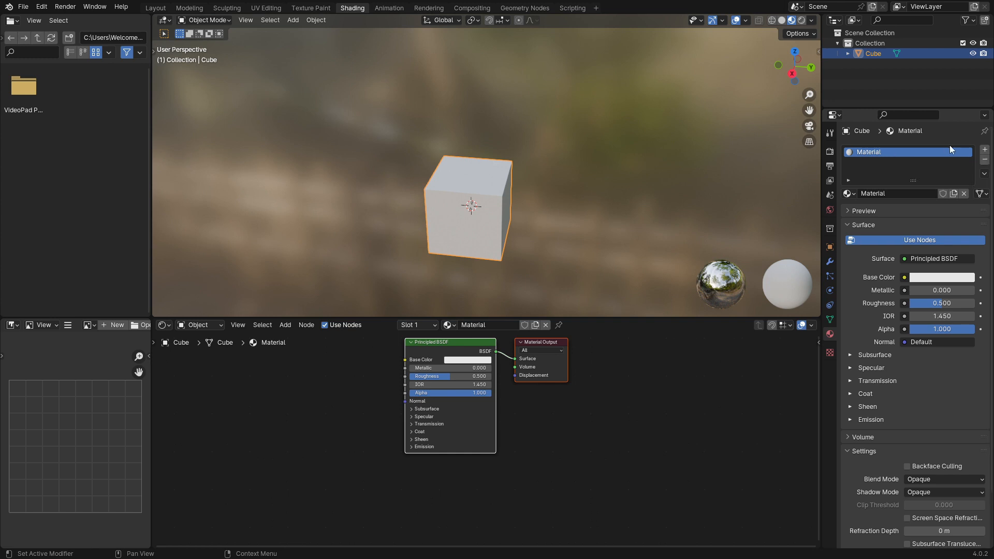
pyautogui.click(986, 152)
pyautogui.click(986, 152)
pyautogui.click(986, 152)
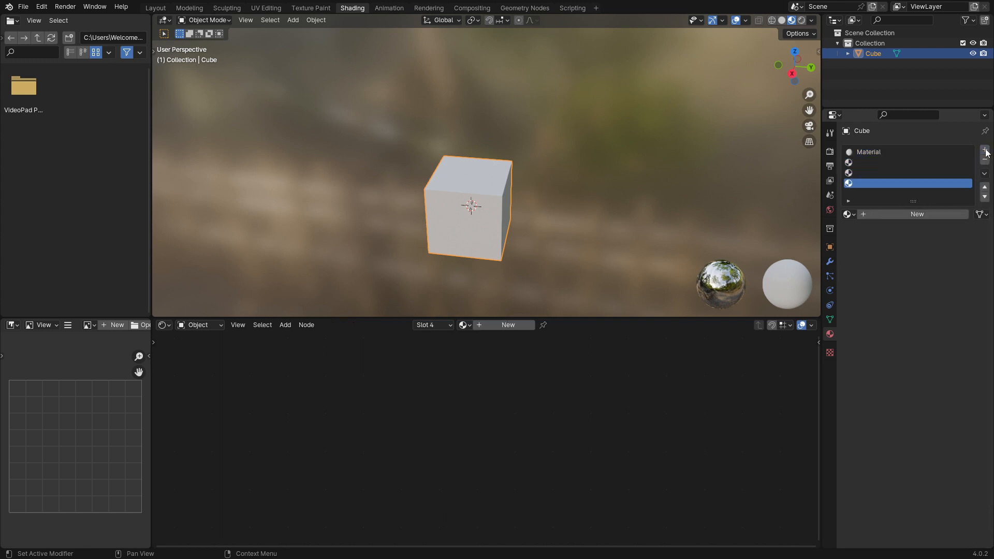
pyautogui.click(986, 152)
pyautogui.click(986, 151)
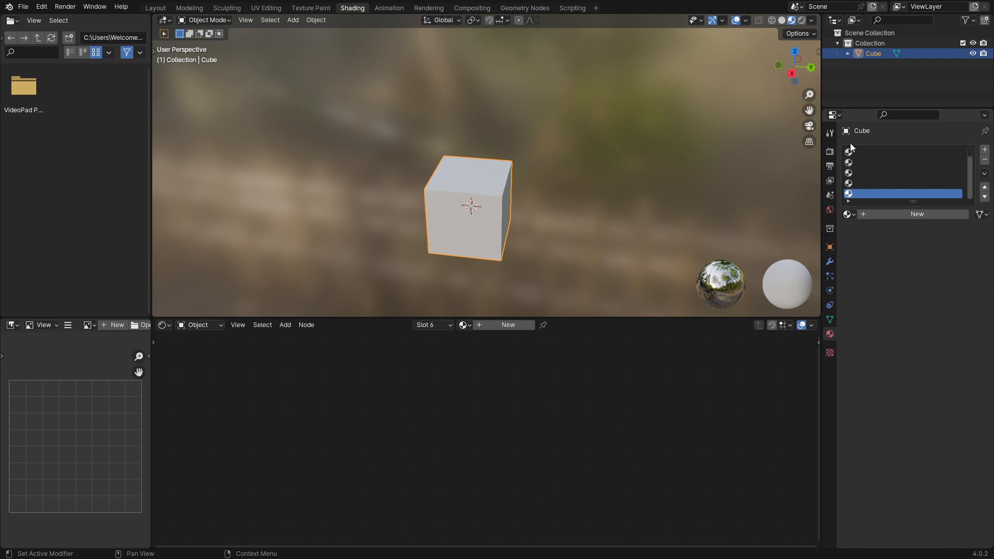
# Step: Create a new material in each of the cube's second, third and fourth material slots
pyautogui.scroll(1, 875, 157)
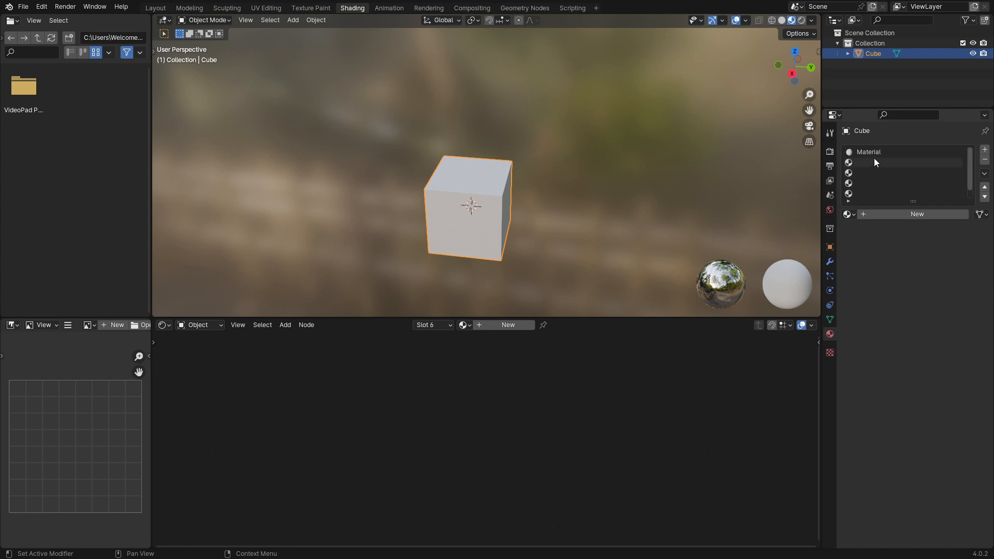
pyautogui.scroll(-1, 874, 159)
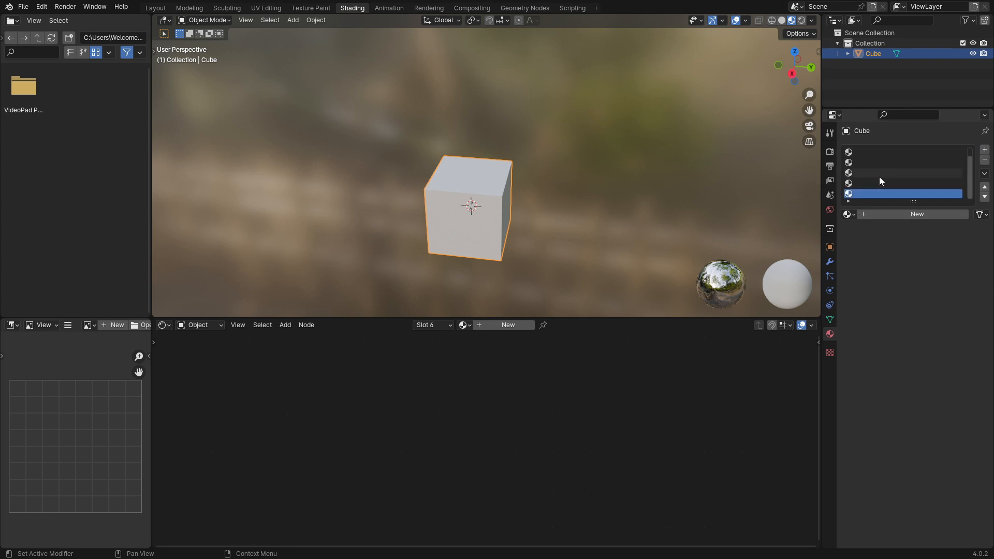
pyautogui.scroll(1, 882, 171)
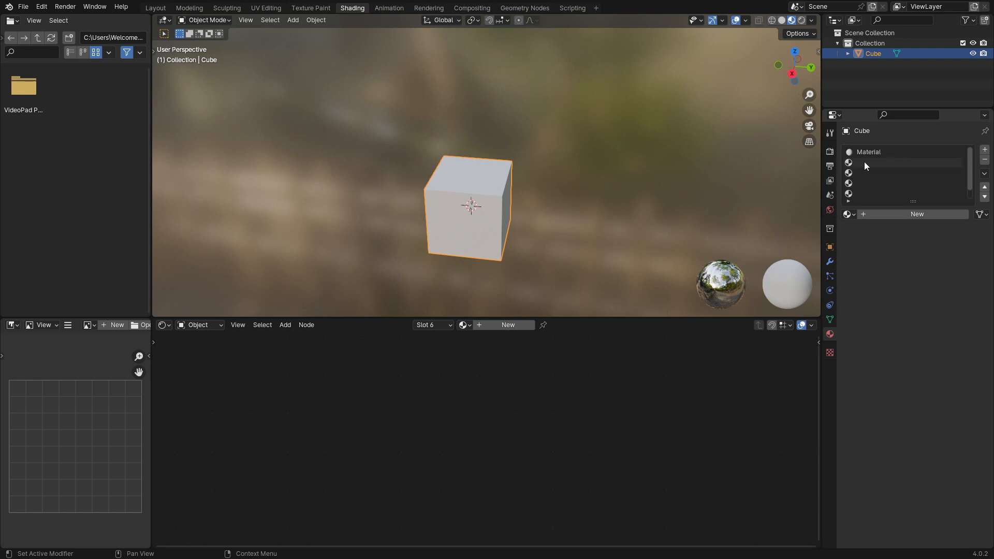
pyautogui.click(865, 163)
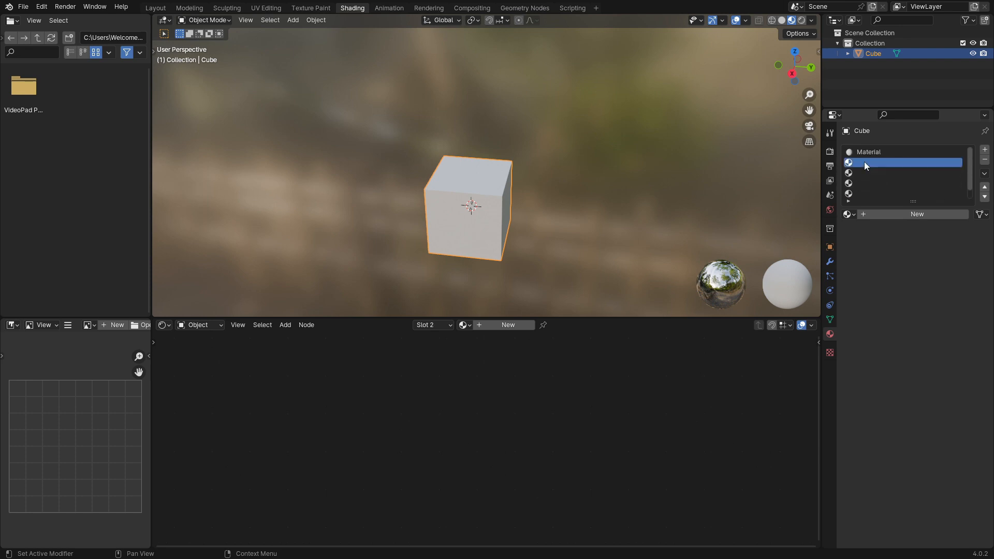
pyautogui.click(915, 214)
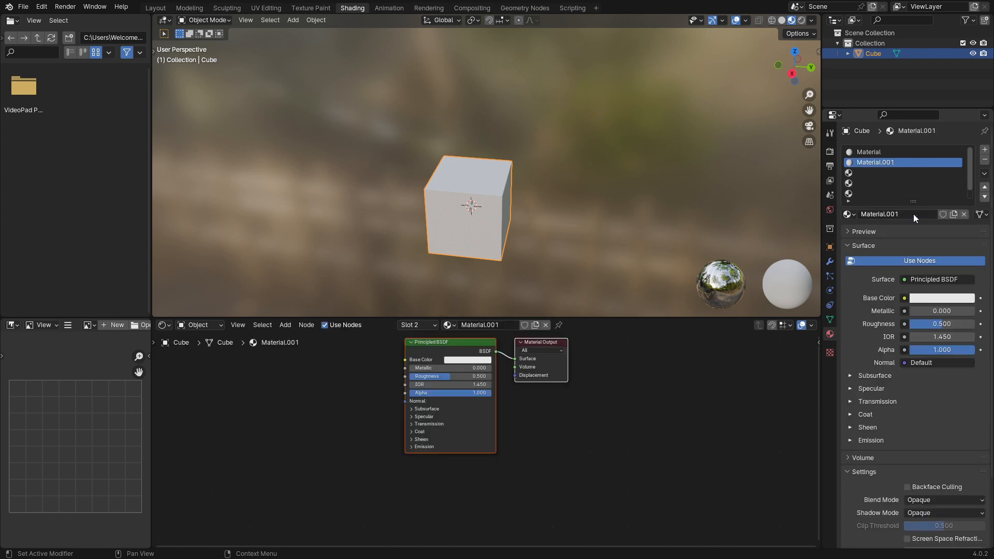
pyautogui.click(865, 173)
pyautogui.click(890, 214)
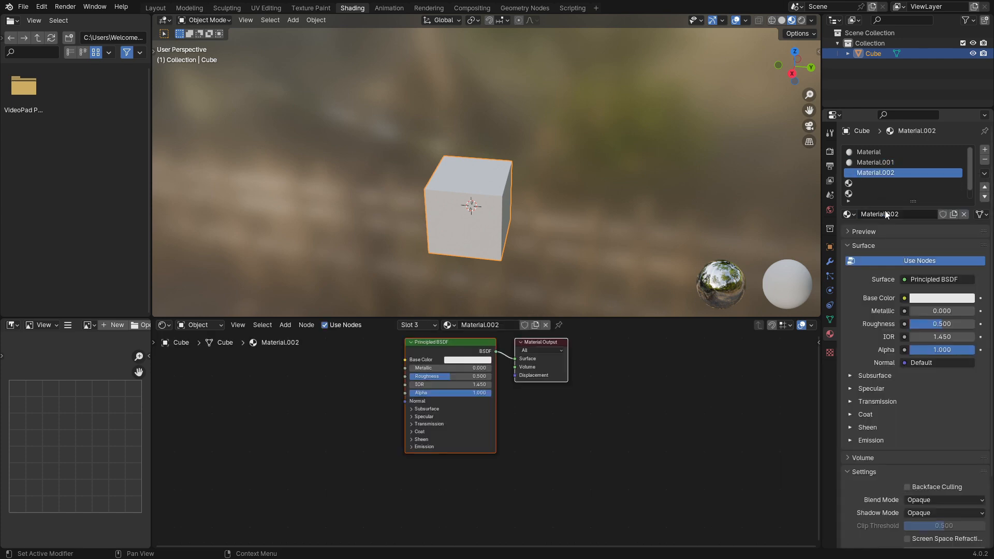
pyautogui.click(877, 184)
pyautogui.click(903, 215)
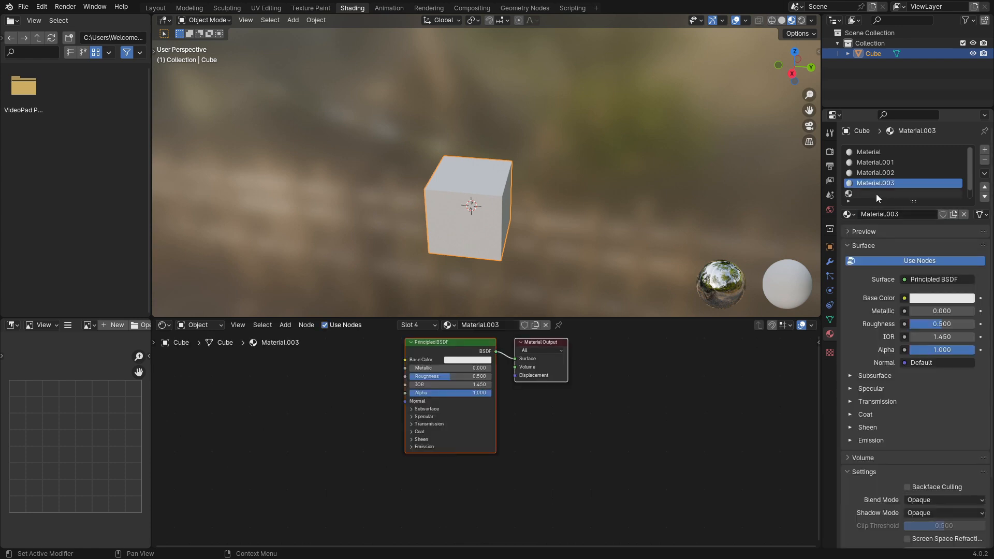
# Step: Create a new material in each of the cube's two remaining empty slots, the fifth and sixth
pyautogui.click(875, 193)
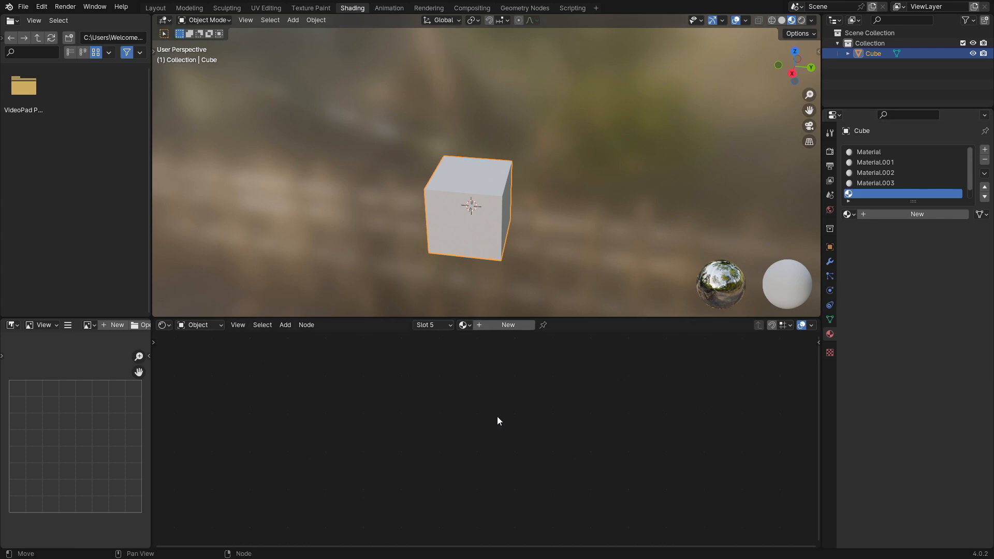
pyautogui.click(508, 326)
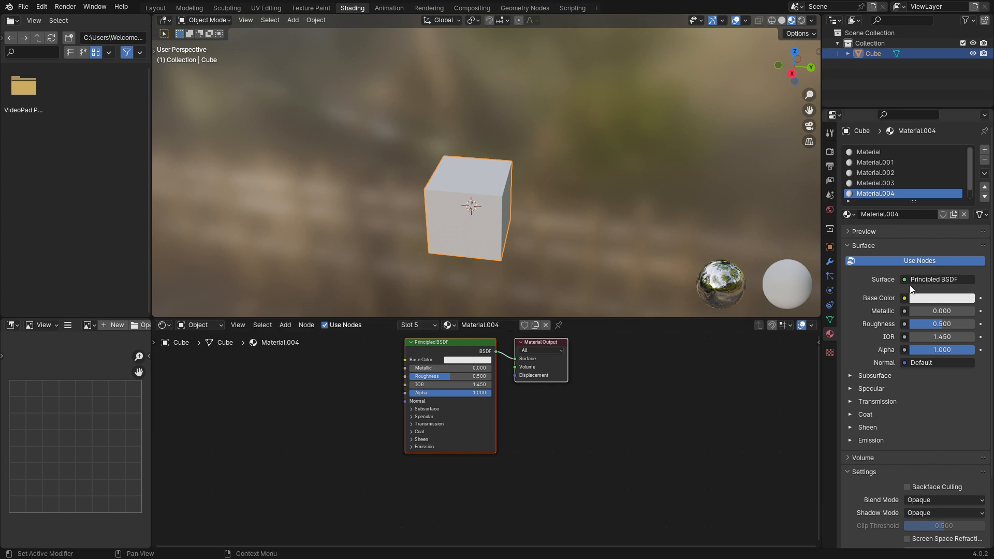
pyautogui.scroll(-1, 890, 193)
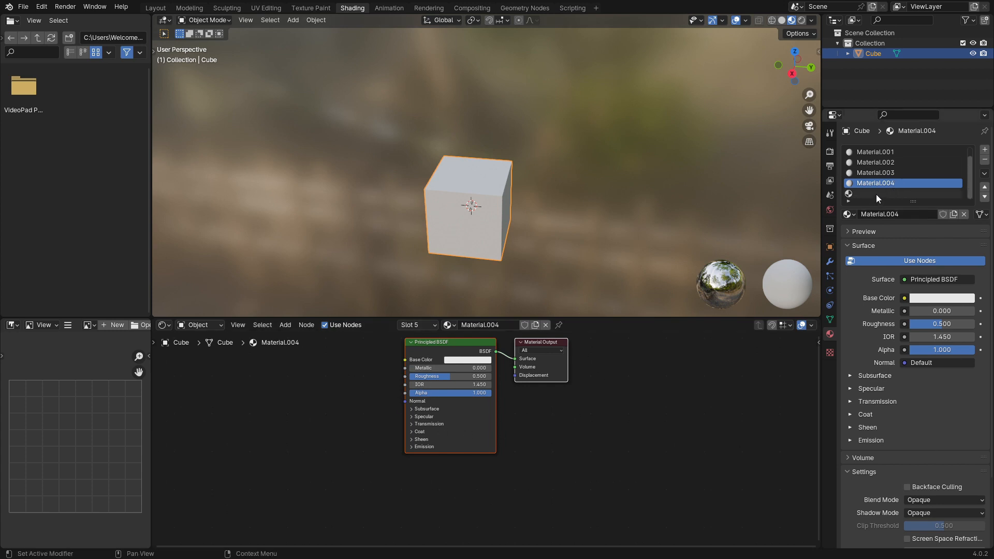
pyautogui.click(876, 195)
pyautogui.click(897, 214)
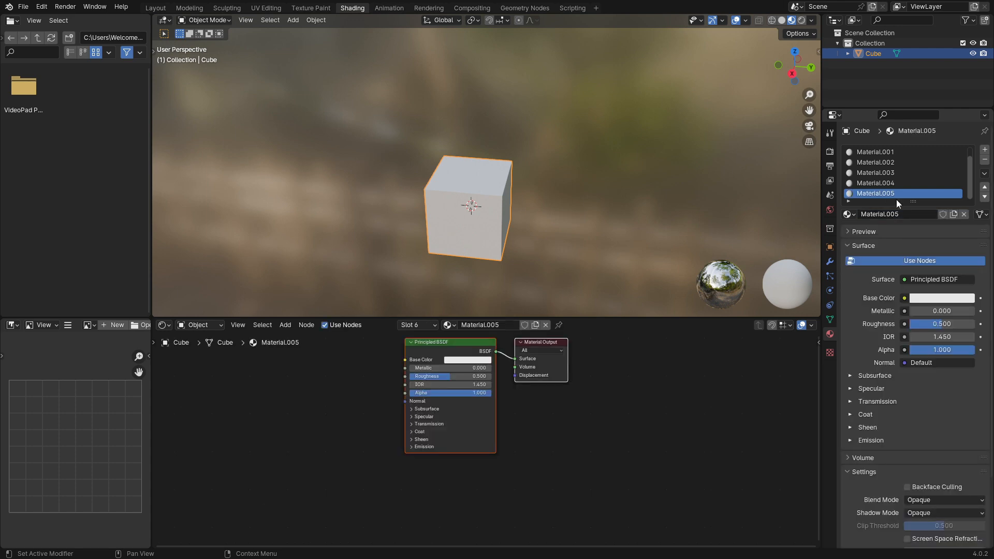
# Step: Rename the material in the cube's second slot to "gandhi ji image"
pyautogui.scroll(1, 886, 185)
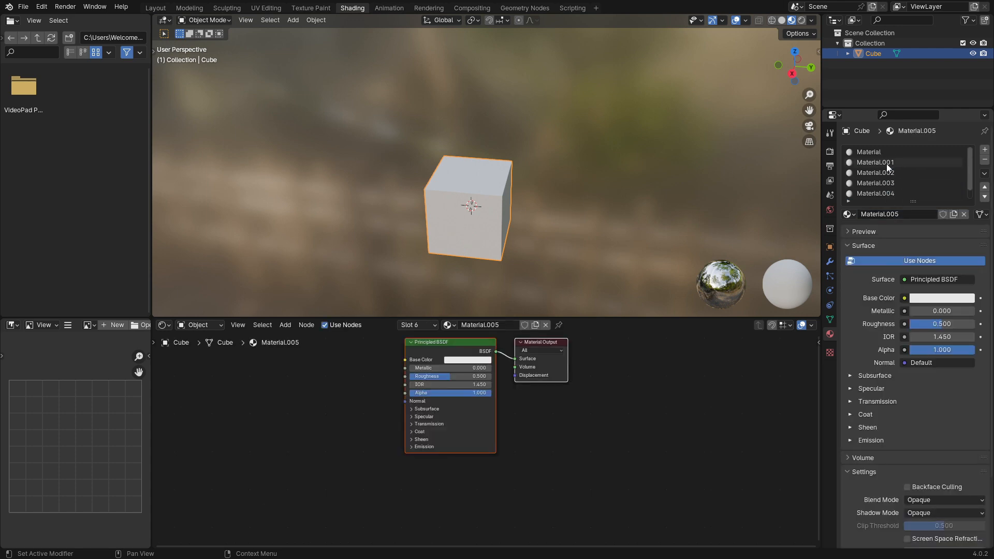
pyautogui.scroll(-1, 890, 169)
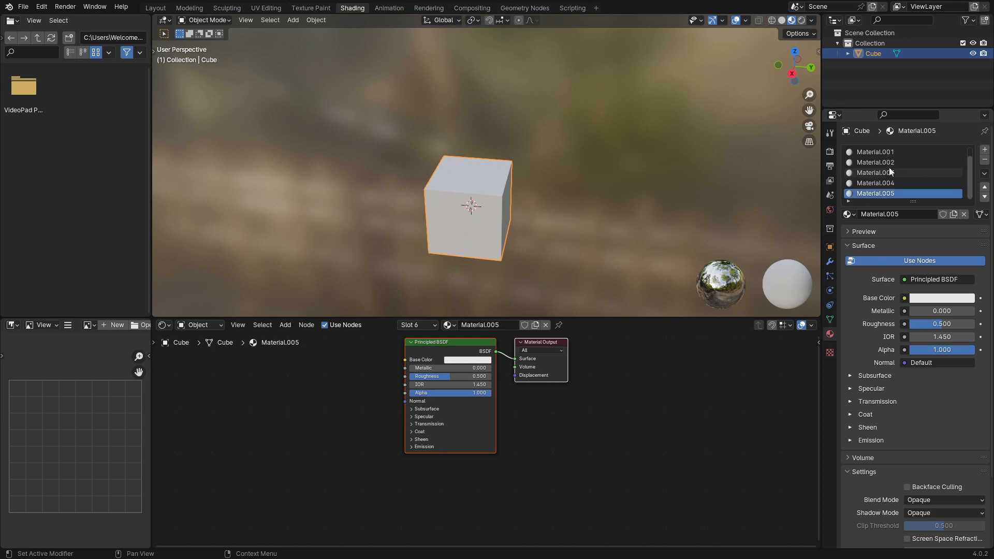
pyautogui.scroll(1, 890, 167)
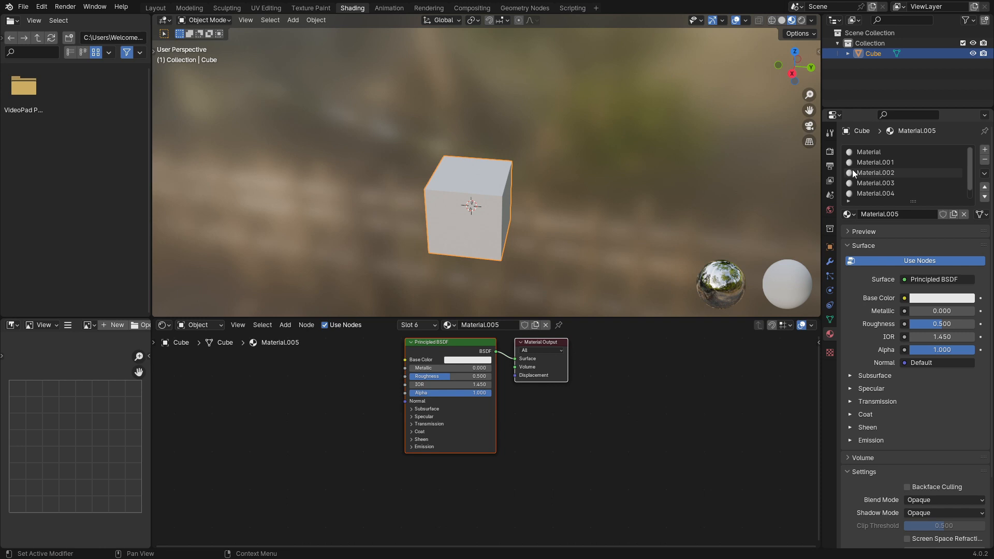
pyautogui.click(883, 161)
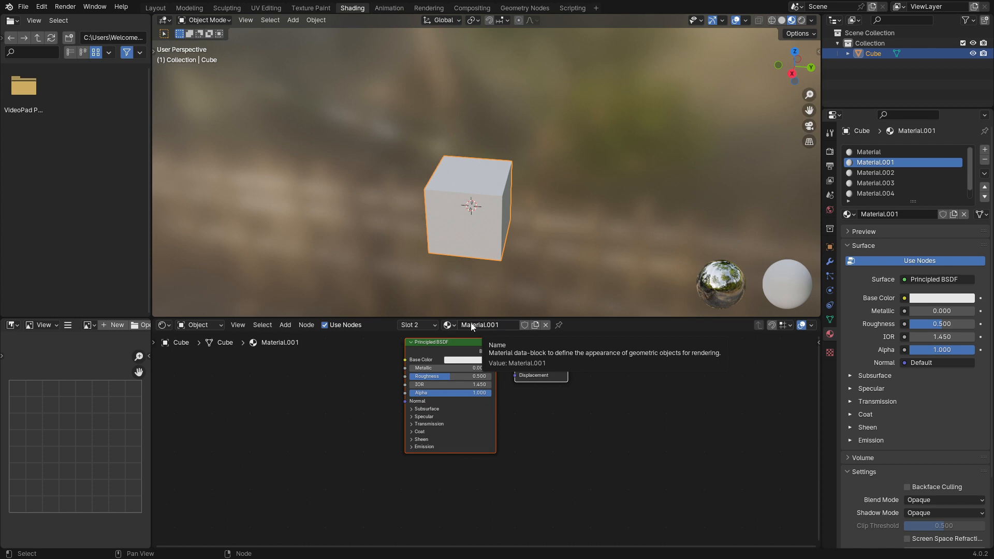
pyautogui.doubleClick(501, 324)
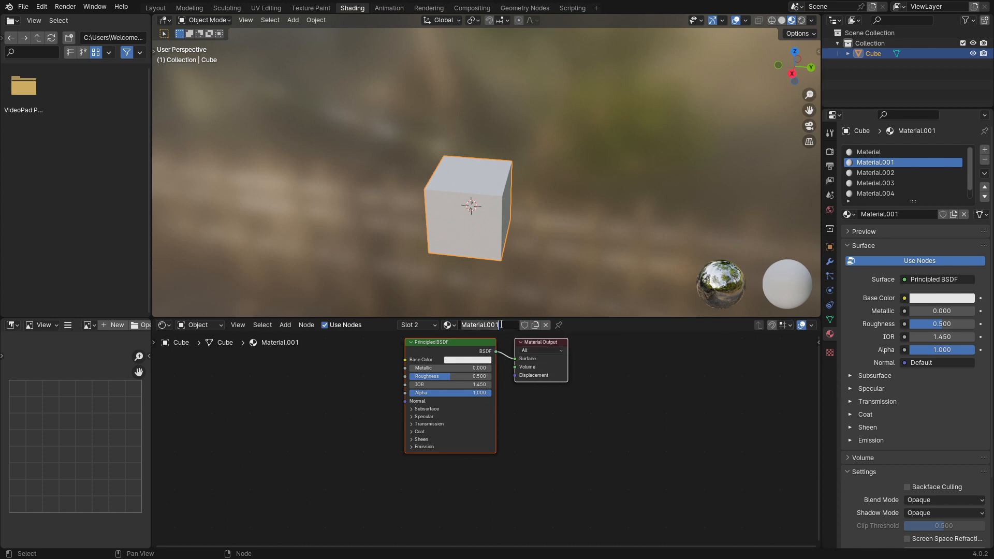
pyautogui.write('gandhi ji image')
pyautogui.press('Return')
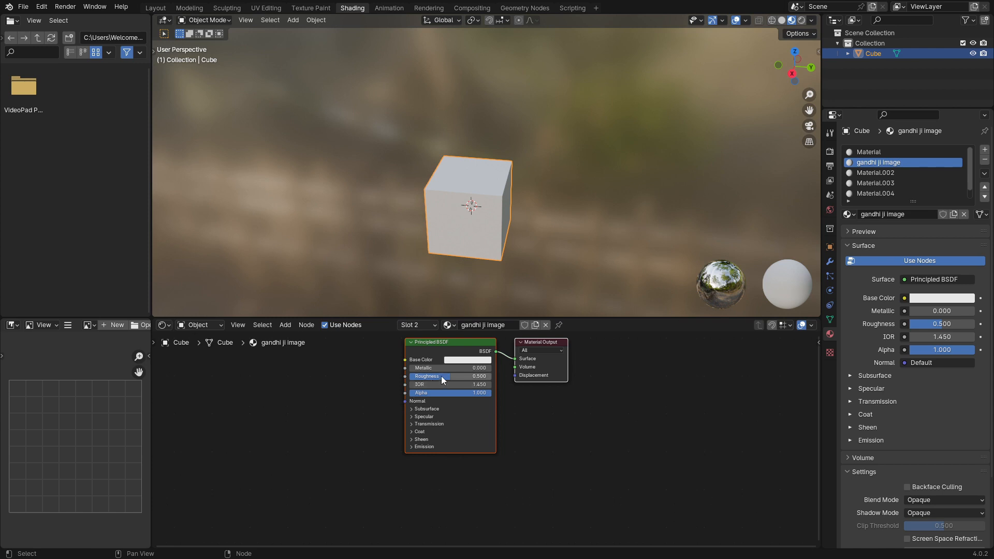
# Step: Add an Image Texture node to the "gandhi ji image" material, placing it before the Principled BSDF node
pyautogui.scroll(-1, 441, 376)
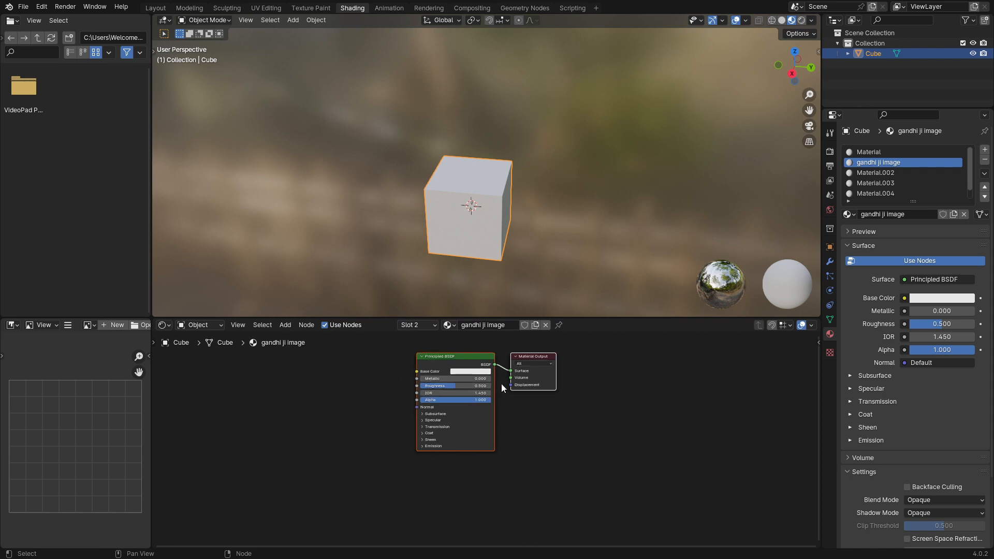
pyautogui.hotkey('shift', 'a')
pyautogui.click(362, 366)
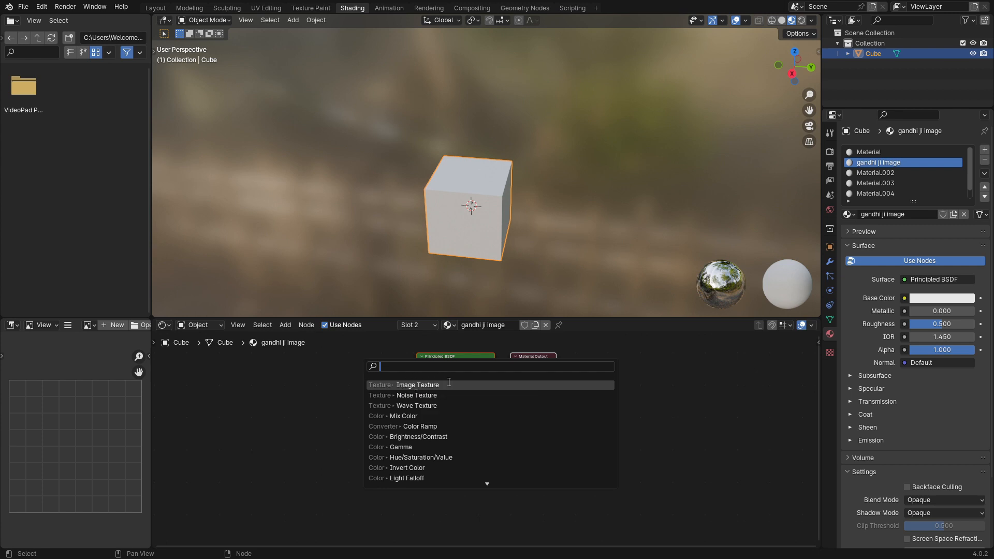
pyautogui.write('i')
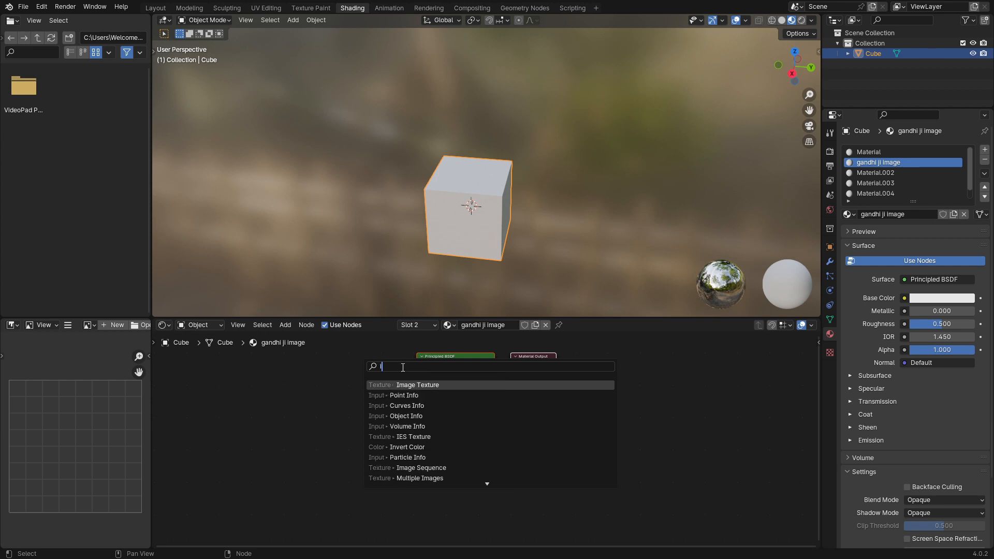
pyautogui.write('n')
pyautogui.press('BackSpace')
pyautogui.write('mage')
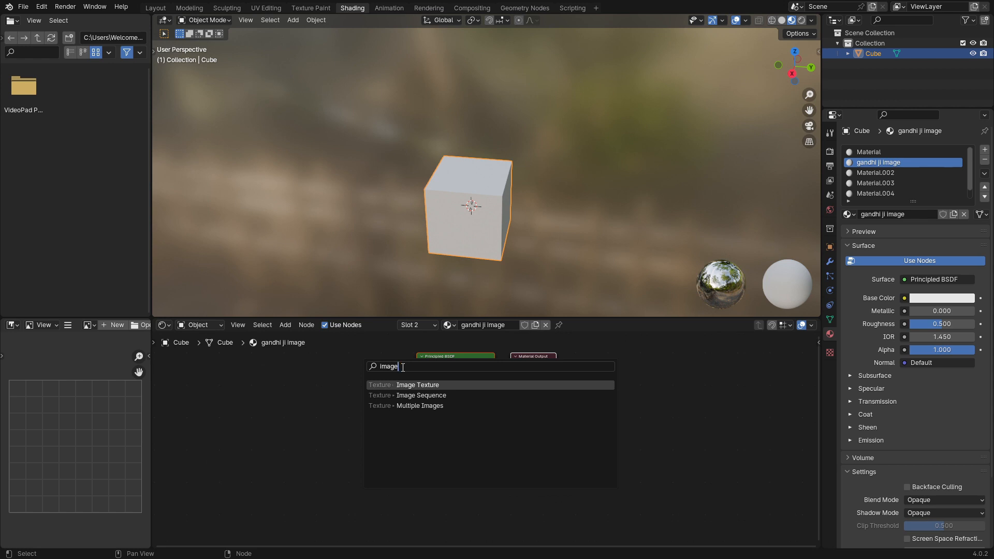
pyautogui.click(450, 386)
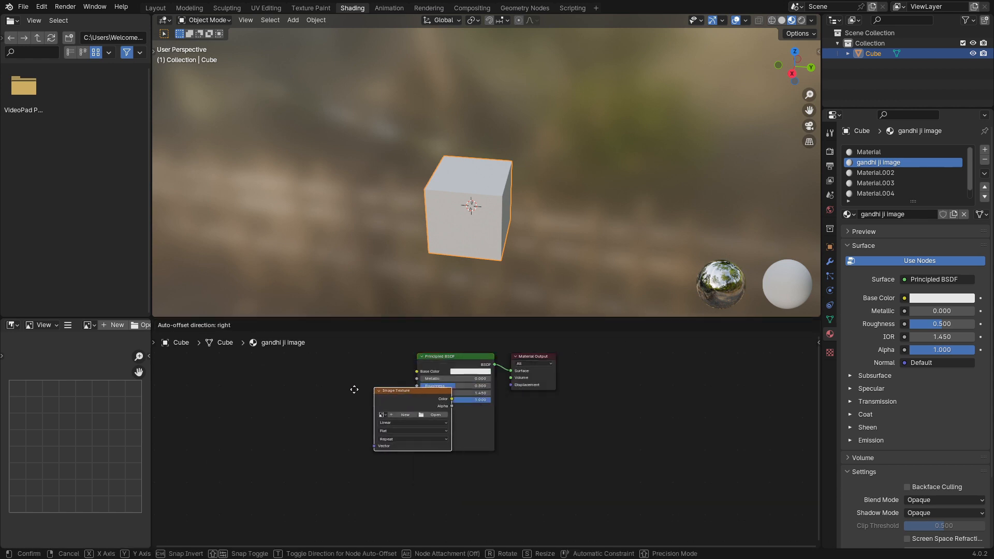
pyautogui.click(281, 368)
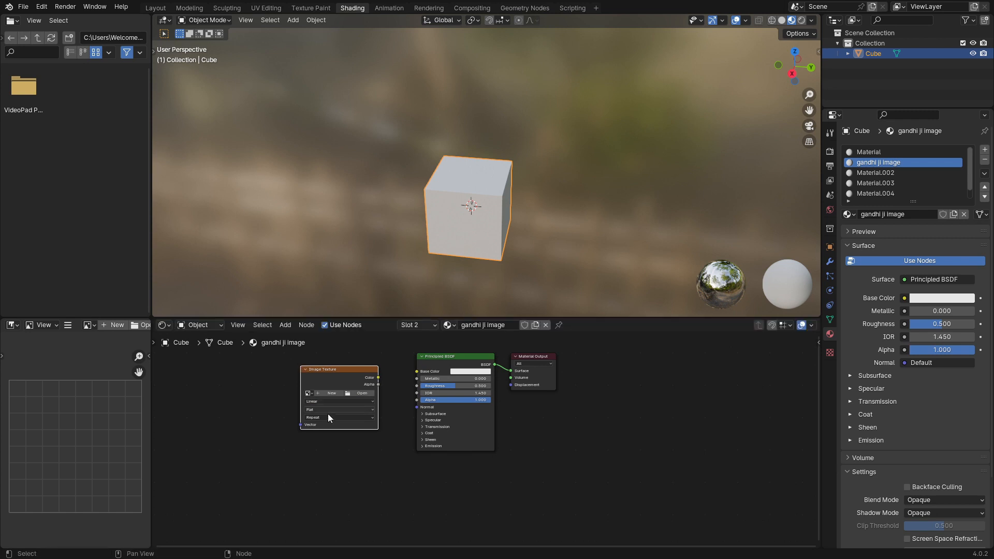
# Step: Load the image gandhi-6929015_1920 (2).jpg from the Music folder into the Image Texture node
pyautogui.click(362, 393)
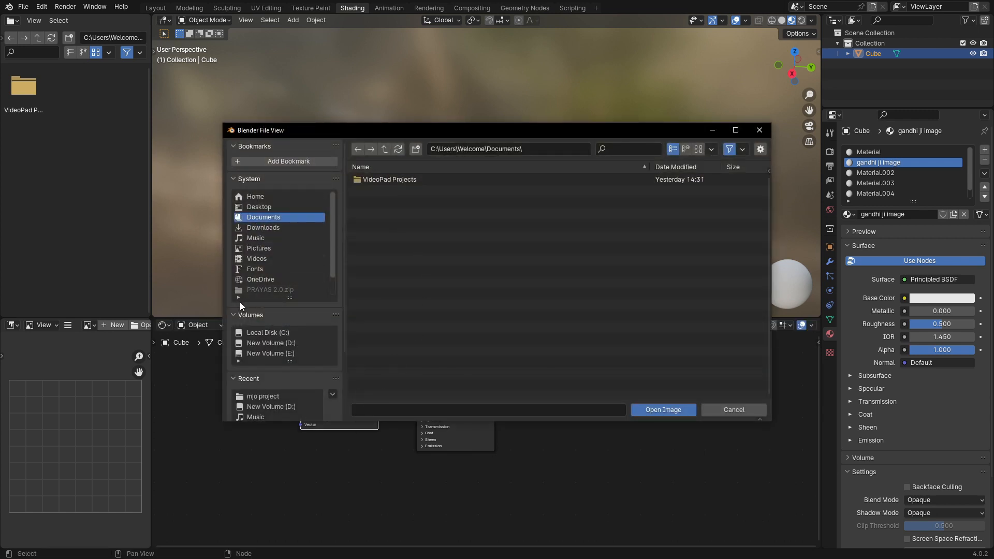
pyautogui.click(266, 248)
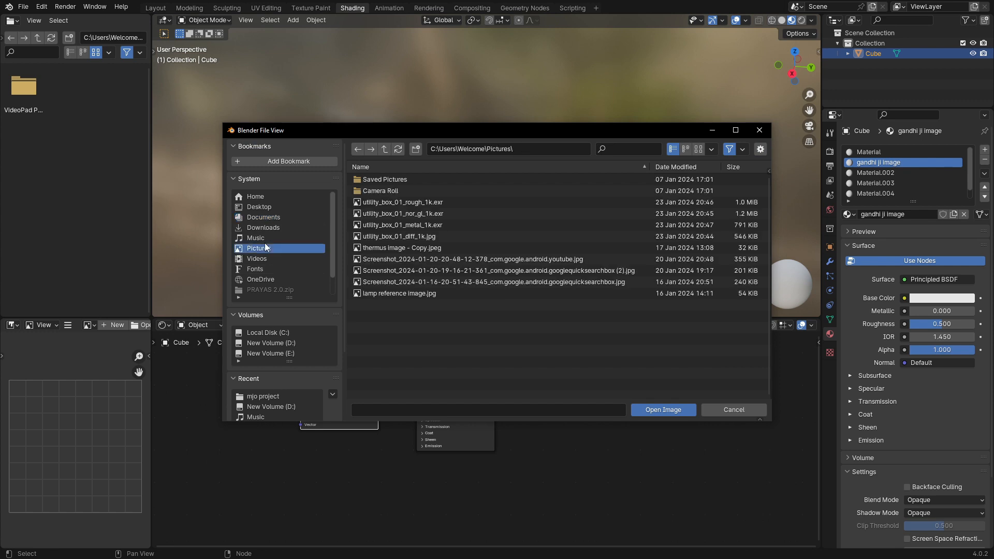
pyautogui.click(265, 238)
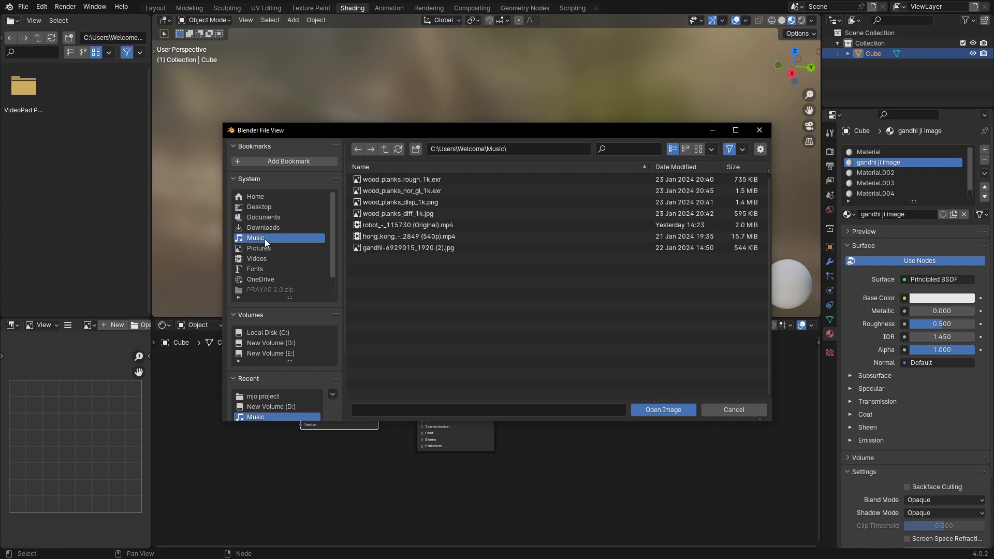
pyautogui.click(378, 238)
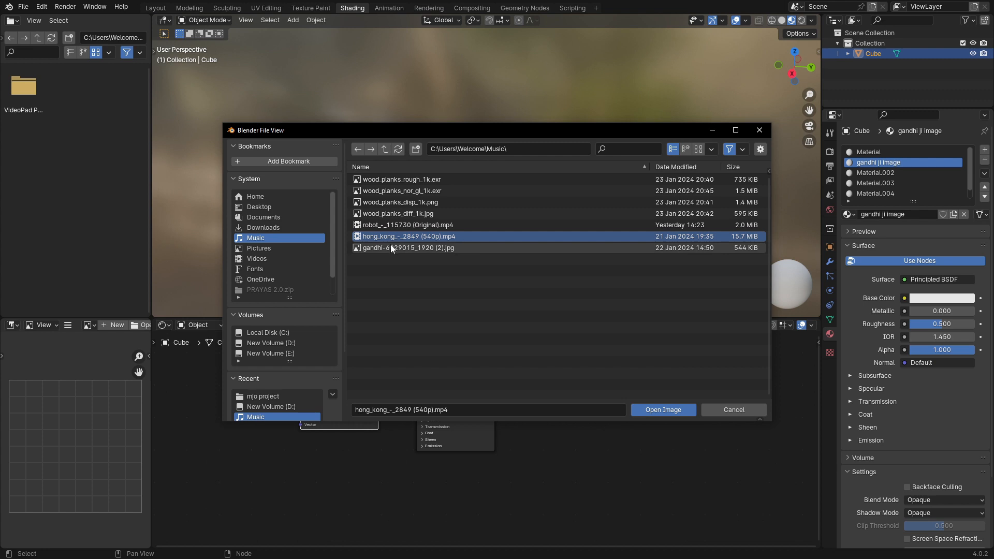
pyautogui.click(387, 247)
pyautogui.click(650, 410)
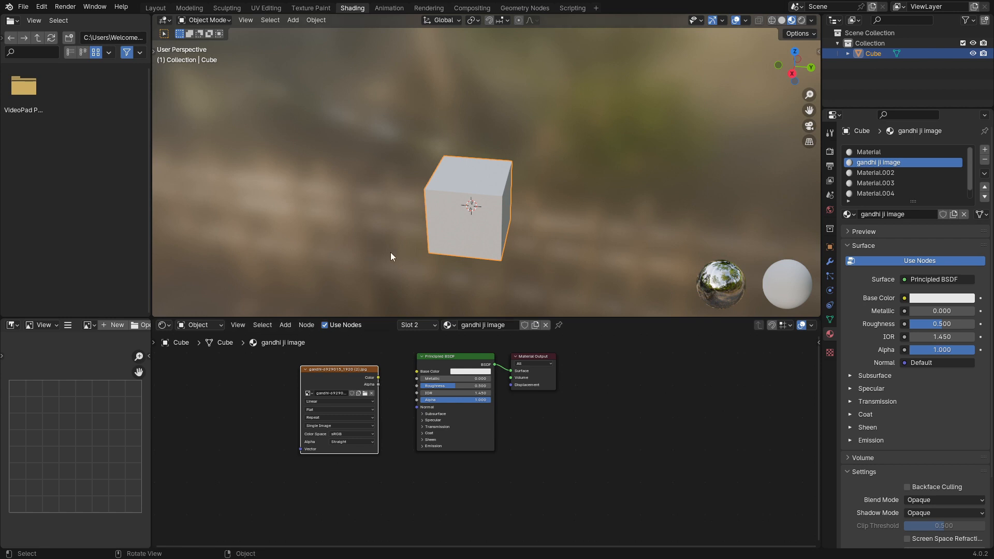
# Step: Connect the Image Texture node's Color output to the Principled BSDF's Base Color input in the "gandhi ji image" material
pyautogui.moveTo(407, 253); pyautogui.dragTo(479, 256, button='middle')
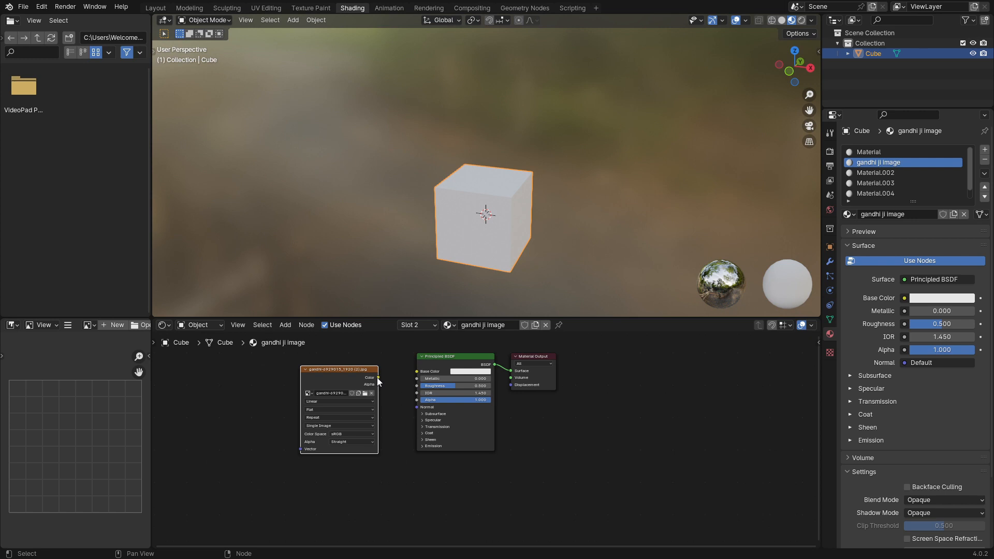
pyautogui.moveTo(378, 377); pyautogui.dragTo(416, 371)
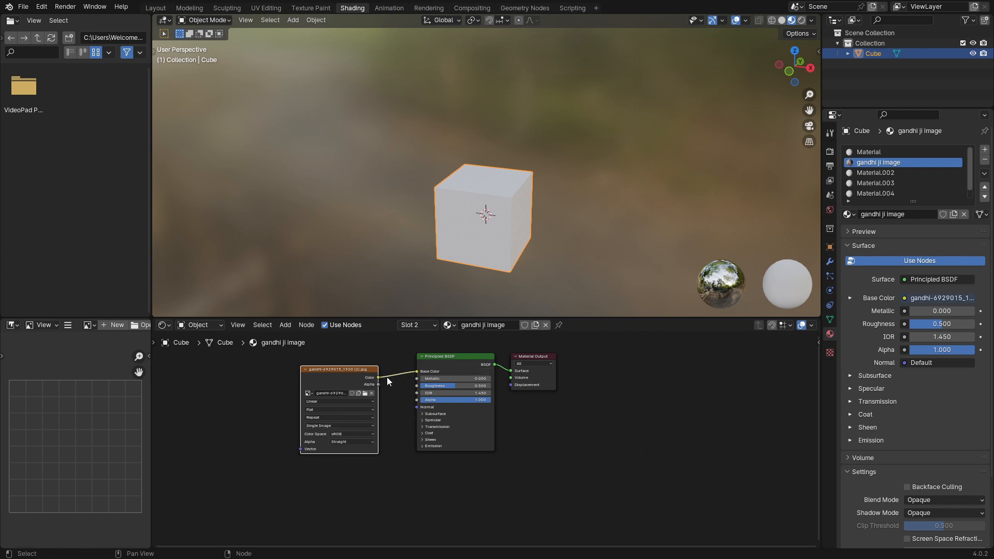
pyautogui.moveTo(396, 239); pyautogui.dragTo(428, 242, button='middle')
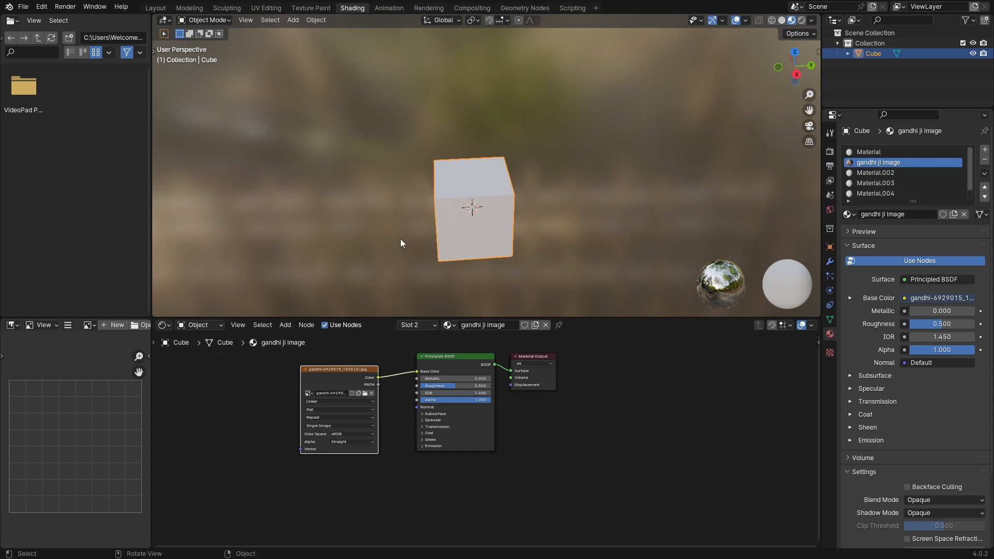
# Step: Set the Base Color of the cube's first material, "Material", to a saturated blue with hue about 0.668 and saturation about 0.984
pyautogui.click(882, 152)
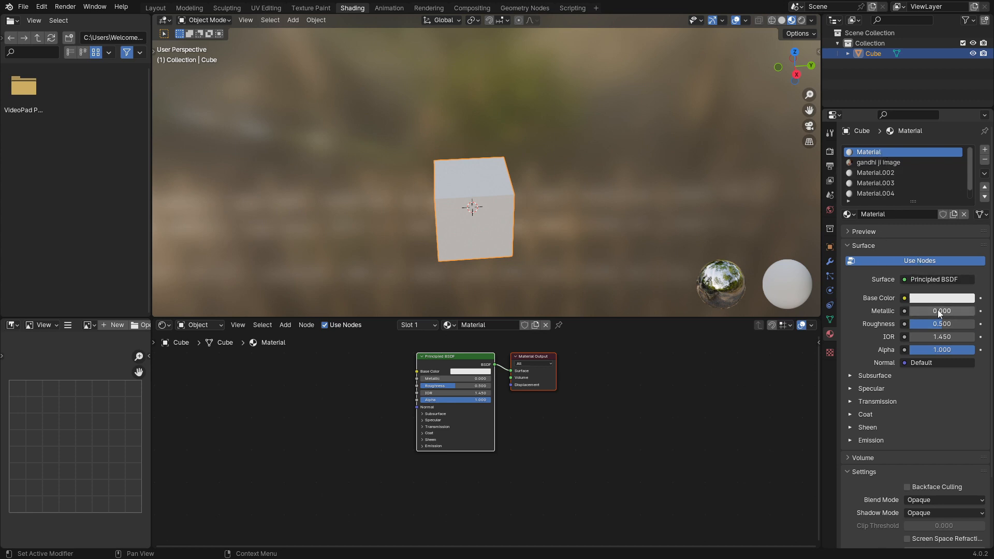
pyautogui.moveTo(404, 204); pyautogui.dragTo(507, 195, button='middle')
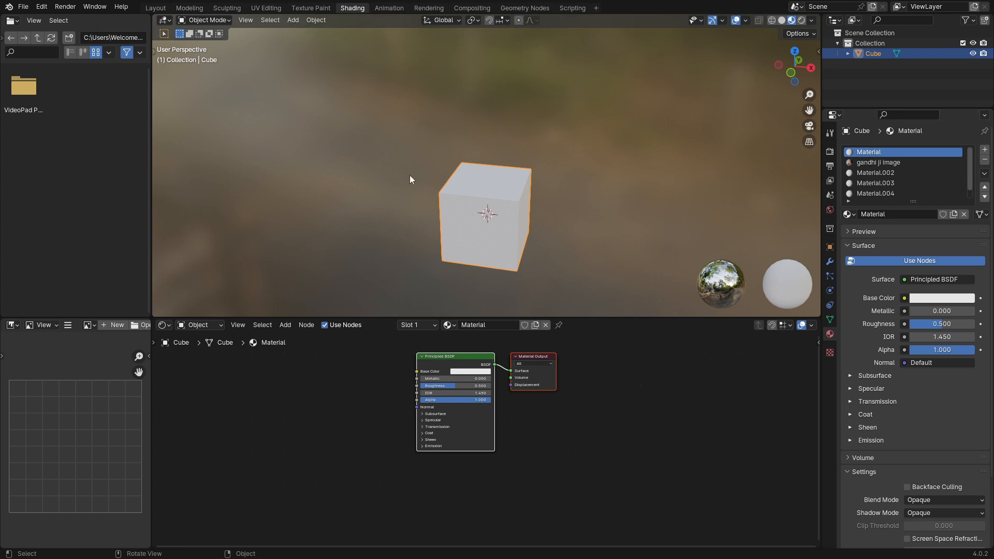
pyautogui.moveTo(443, 196); pyautogui.dragTo(467, 216, button='middle')
pyautogui.click(943, 298)
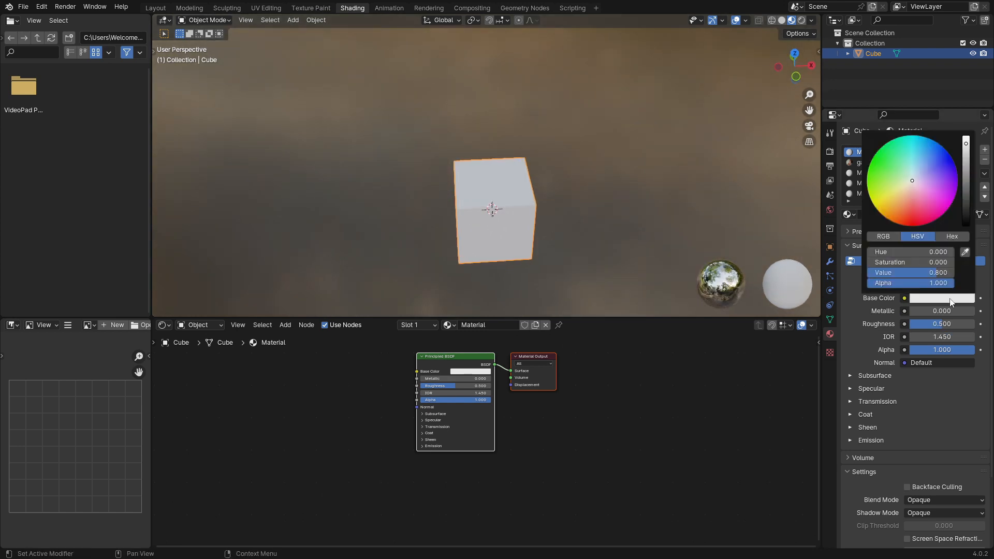
pyautogui.click(930, 205)
pyautogui.moveTo(929, 206); pyautogui.dragTo(951, 165)
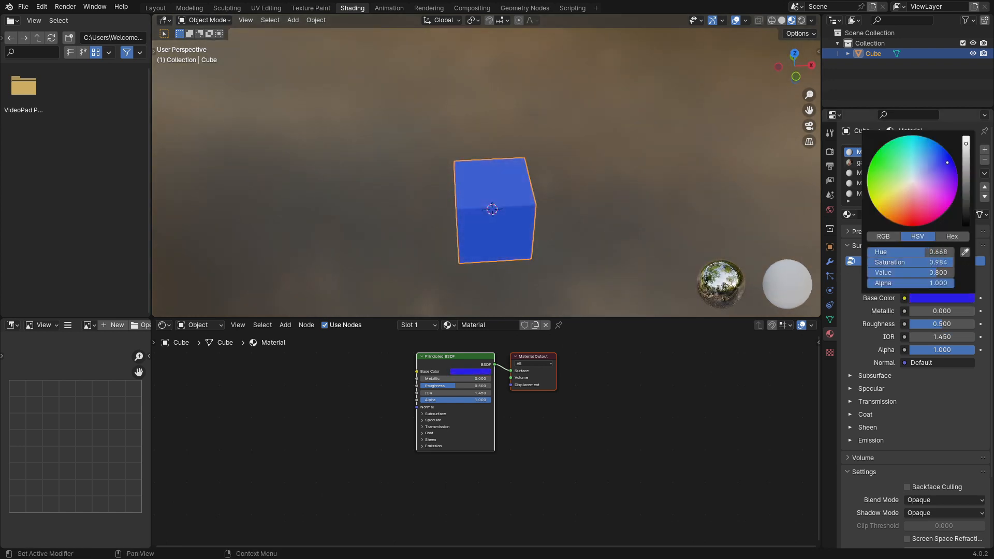
pyautogui.moveTo(443, 236); pyautogui.dragTo(472, 251, button='middle')
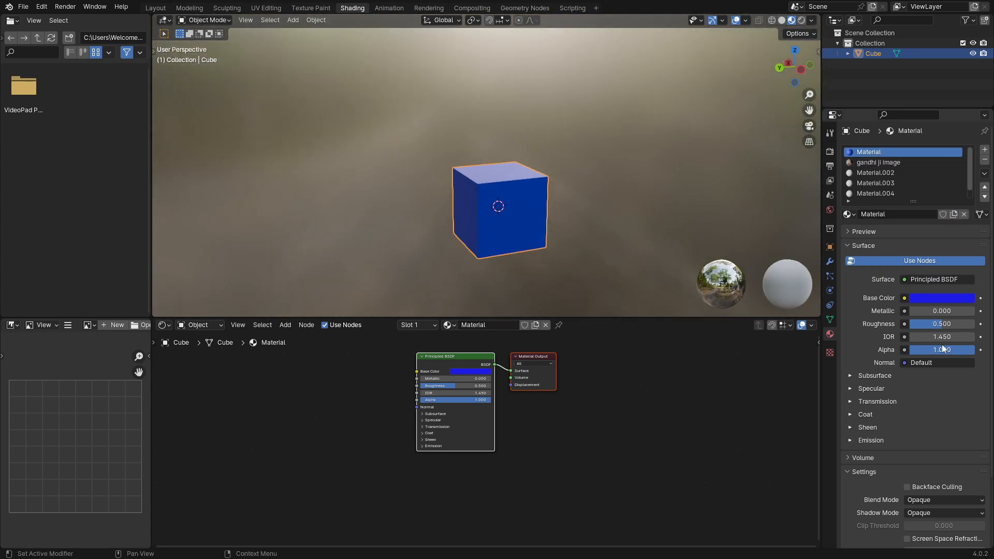
# Step: Set the Roughness of the blue material to about 0.012 and check its reflections around the cube
pyautogui.moveTo(937, 321); pyautogui.dragTo(910, 322)
pyautogui.moveTo(474, 198); pyautogui.dragTo(414, 255, button='middle')
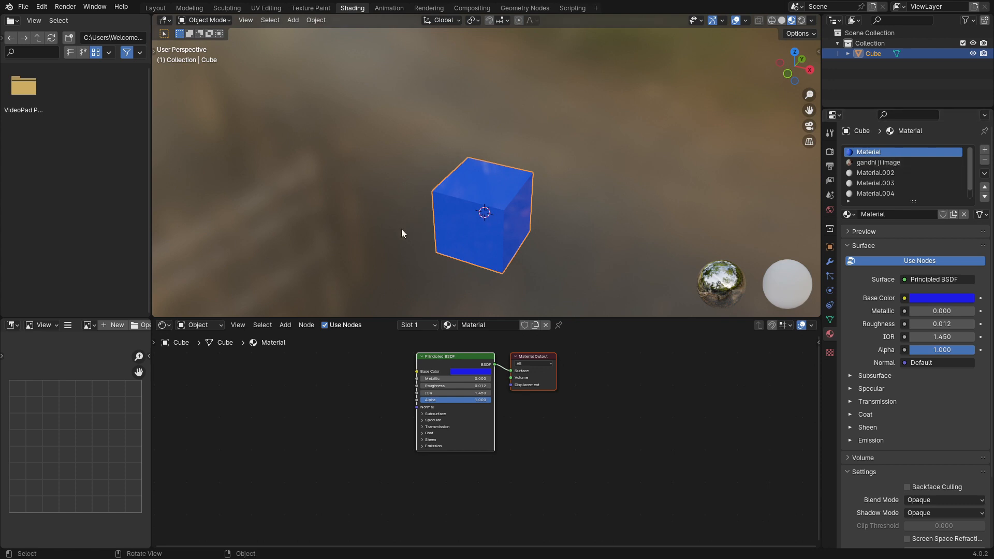
pyautogui.moveTo(402, 229); pyautogui.dragTo(518, 210, button='middle')
pyautogui.moveTo(394, 222); pyautogui.dragTo(474, 226, button='middle')
pyautogui.scroll(-1, 475, 226)
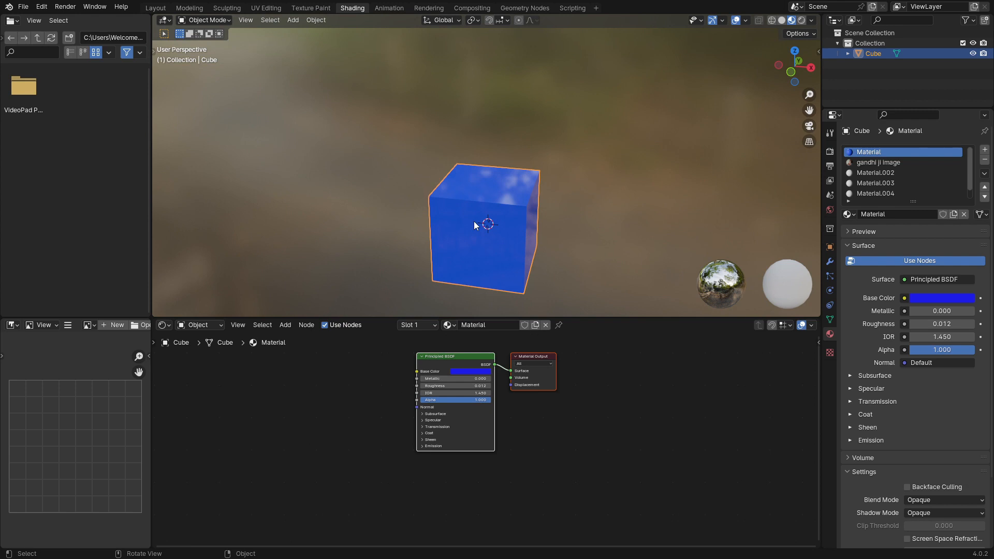
pyautogui.moveTo(480, 217); pyautogui.dragTo(449, 190, button='middle')
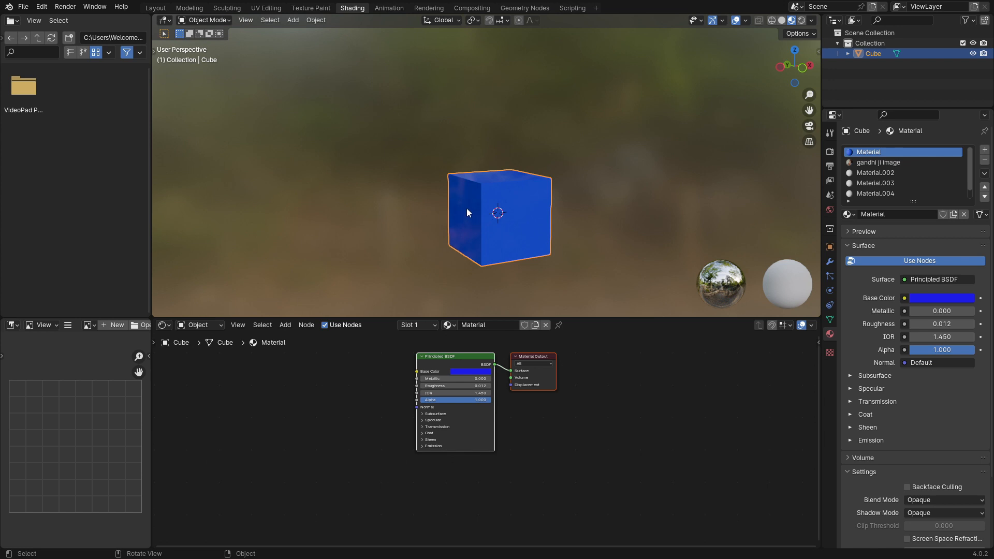
# Step: In Edit Mode with face selection, assign the "gandhi ji image" material to one side face of the cube
pyautogui.press('Tab')
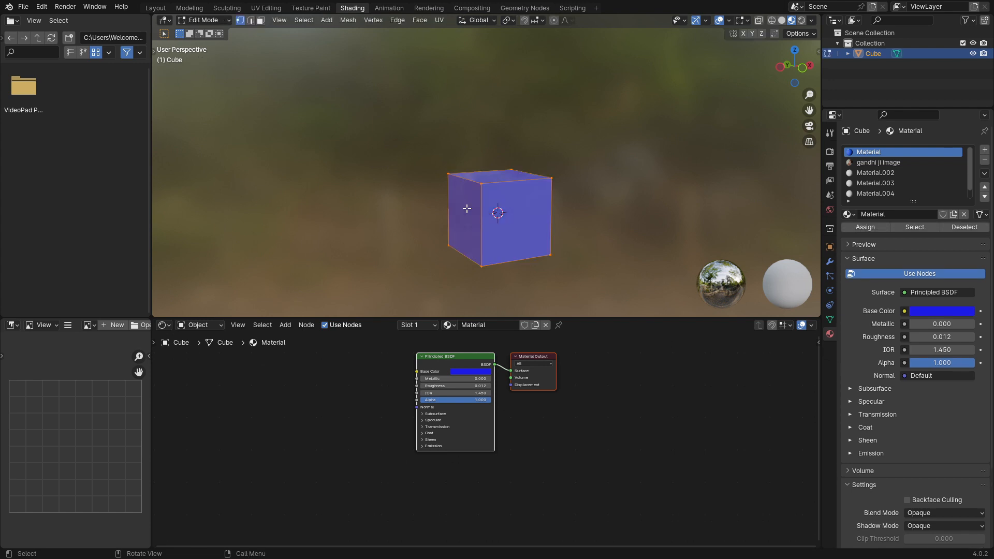
pyautogui.press('3')
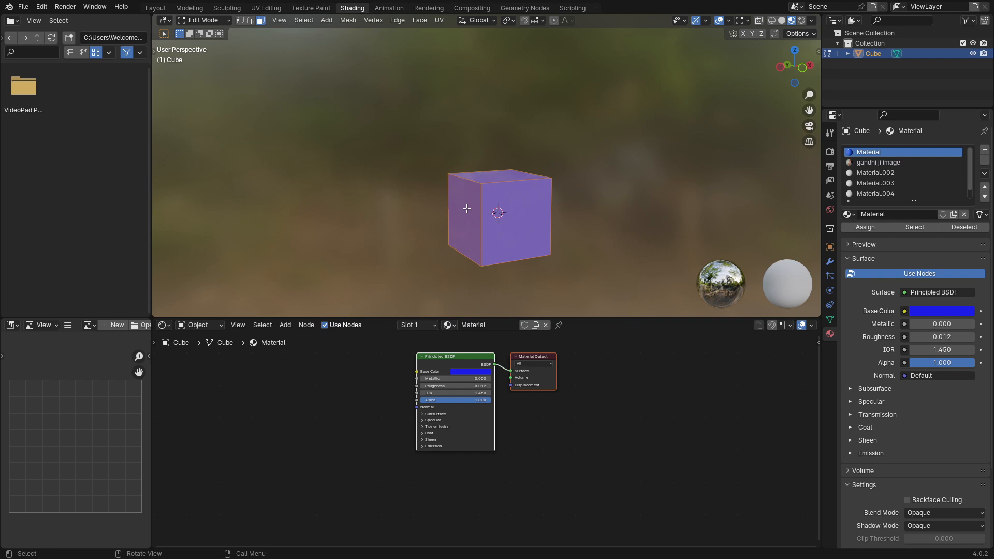
pyautogui.click(469, 215)
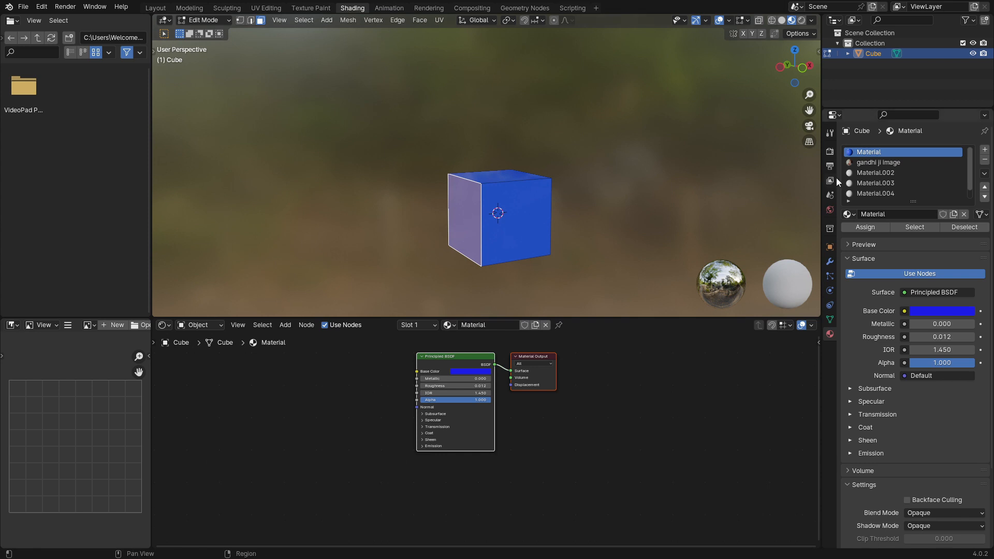
pyautogui.click(887, 163)
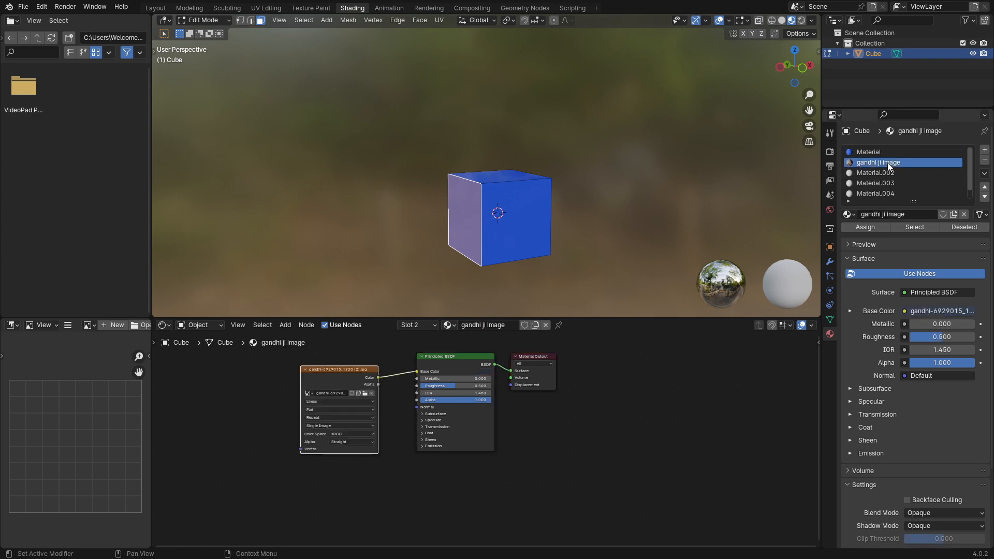
pyautogui.click(867, 229)
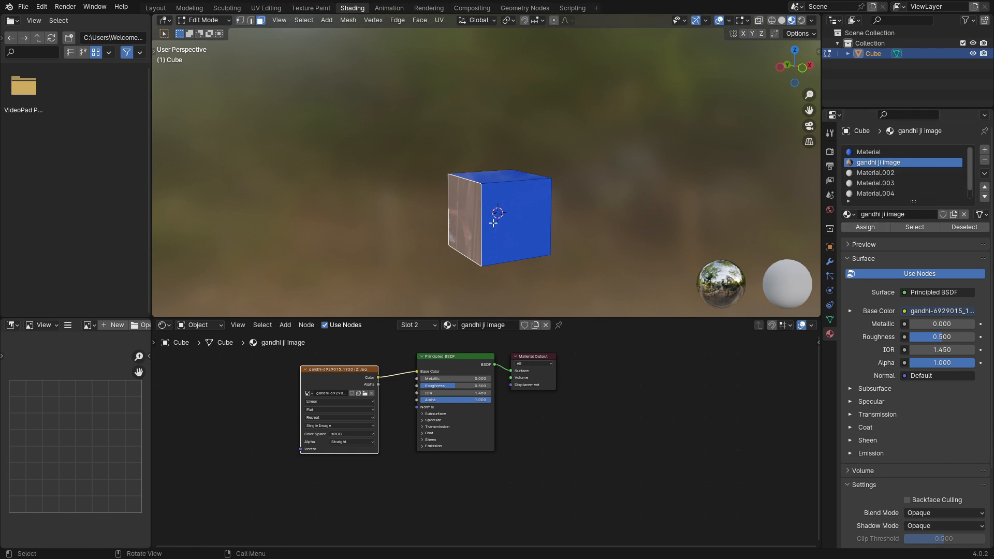
pyautogui.moveTo(463, 227)
pyautogui.mouseDown(button='middle')
pyautogui.moveTo(510, 228)
pyautogui.moveTo(498, 216)
pyautogui.moveTo(476, 229)
pyautogui.moveTo(497, 220)
pyautogui.moveTo(475, 215)
pyautogui.moveTo(510, 225)
pyautogui.moveTo(477, 232)
pyautogui.moveTo(503, 212)
pyautogui.moveTo(482, 229)
pyautogui.mouseUp(button='middle')
pyautogui.scroll(2, 481, 229)
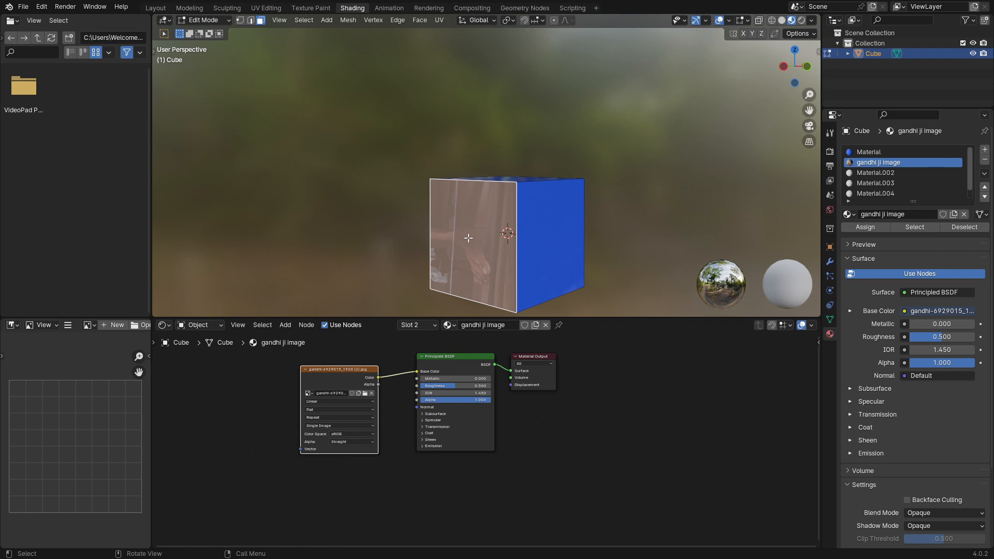
pyautogui.scroll(-1, 472, 240)
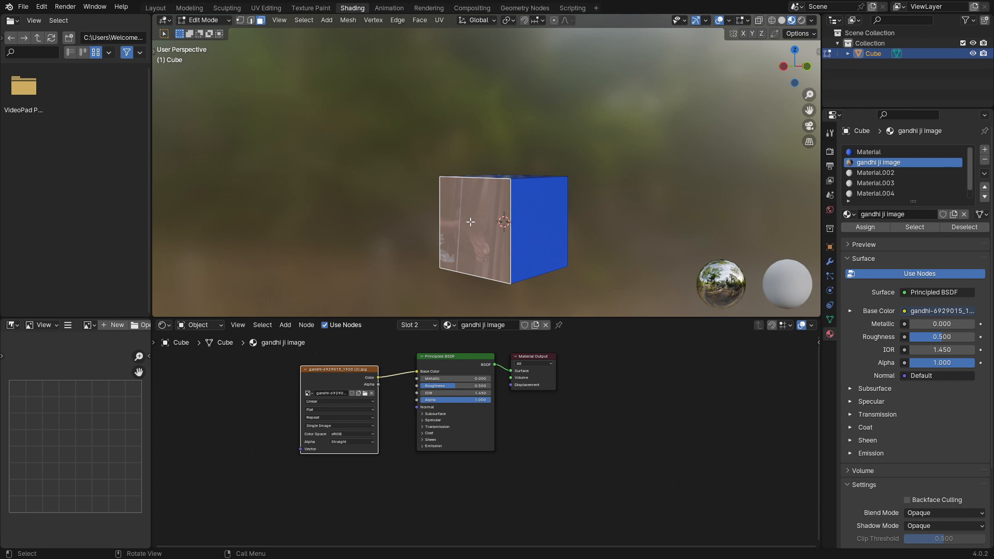
# Step: Change the Image Editor area to a UV Editor showing the Gandhi image behind the selected face's UVs
pyautogui.click(13, 325)
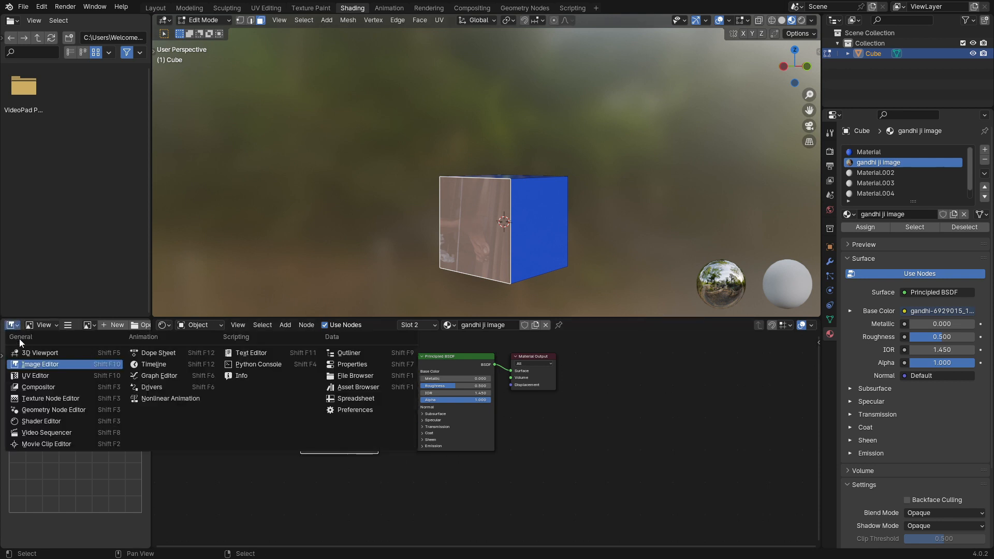
pyautogui.click(31, 375)
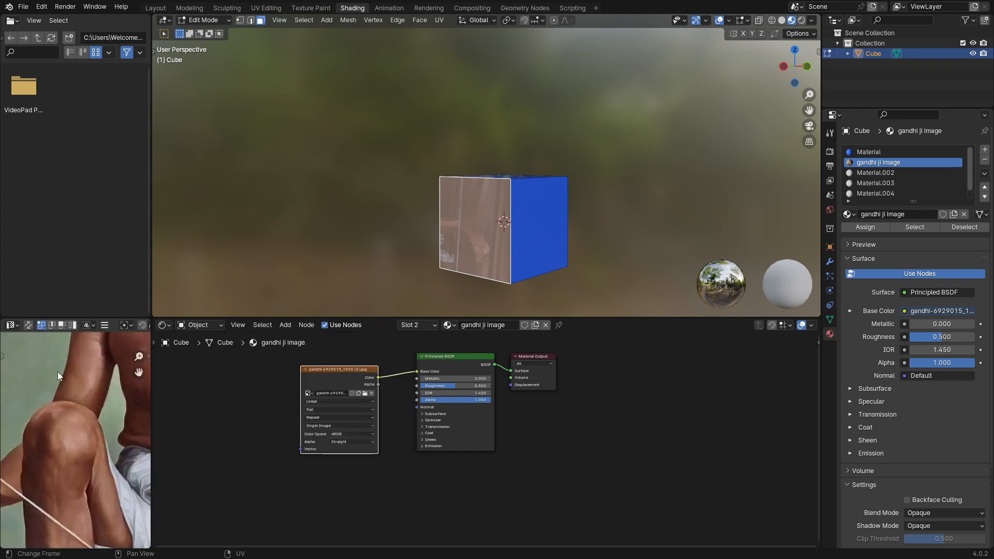
pyautogui.click(13, 326)
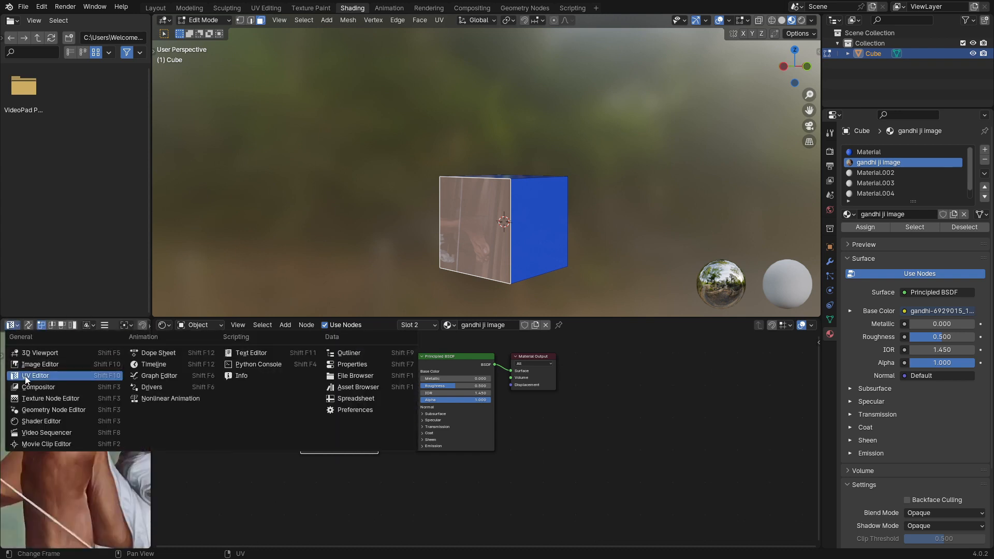
pyautogui.scroll(-5, 68, 430)
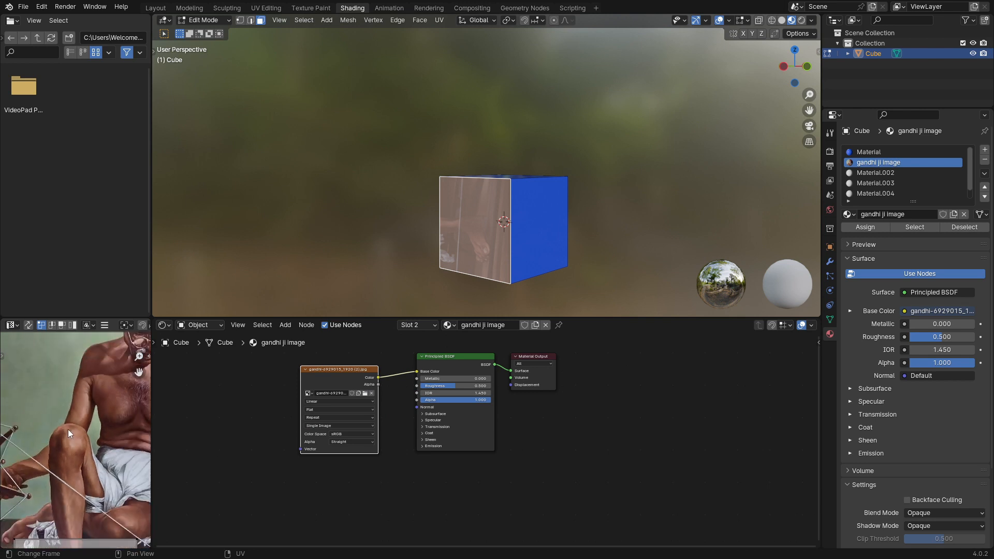
pyautogui.scroll(-2, 75, 423)
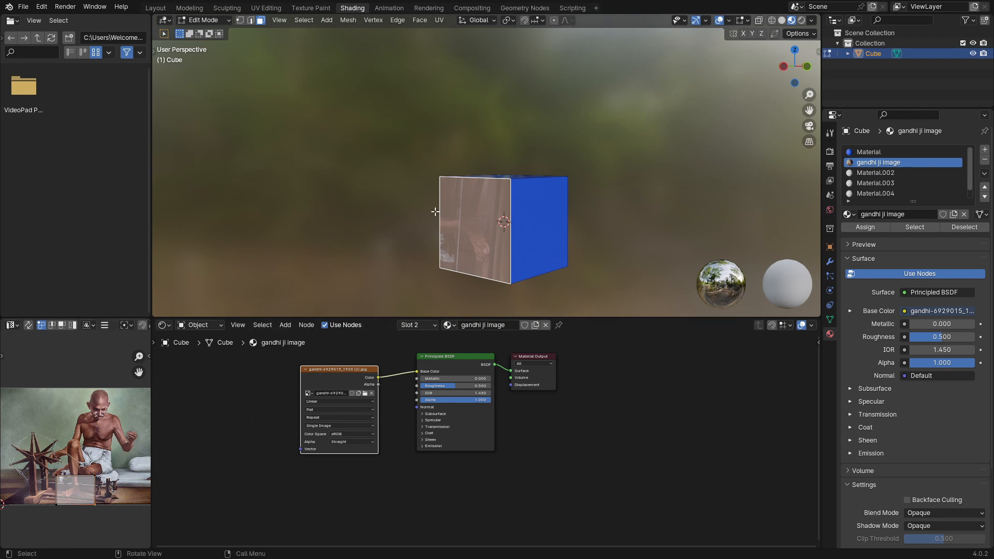
# Step: Move the selected face's UVs to the middle of the Gandhi image and scale them up to cover most of it
pyautogui.moveTo(499, 190); pyautogui.dragTo(455, 204, button='middle')
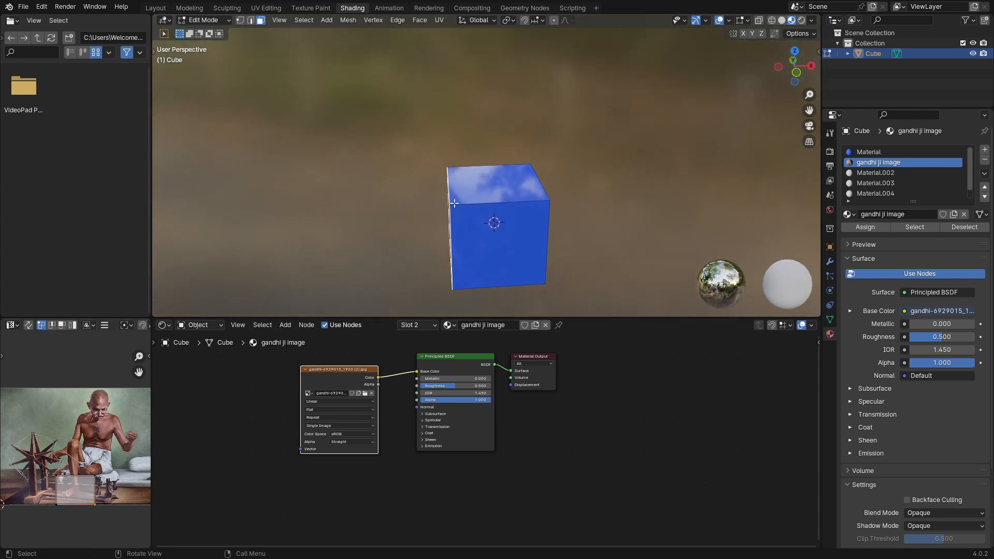
pyautogui.moveTo(423, 248); pyautogui.dragTo(445, 210, button='middle')
pyautogui.scroll(-1, 51, 435)
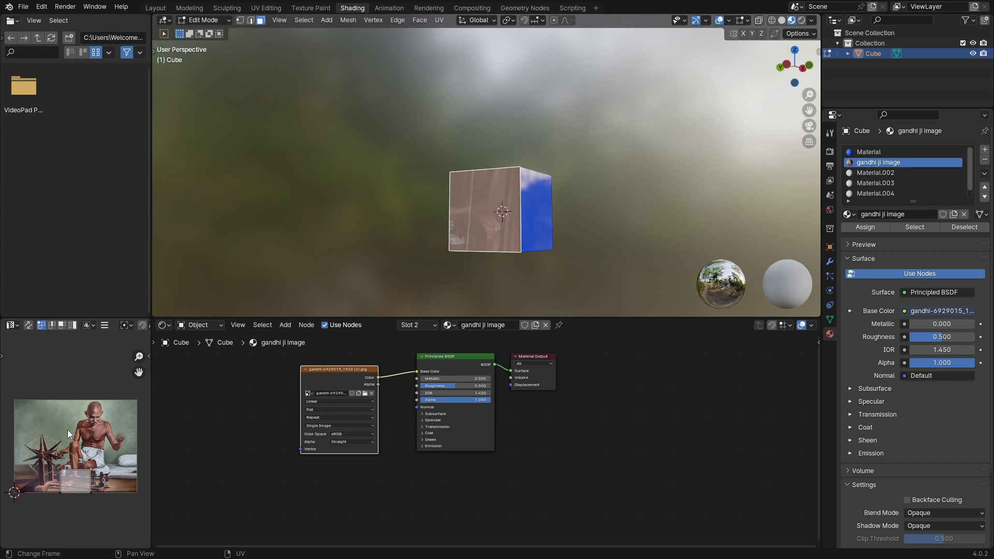
pyautogui.press('3')
pyautogui.click(74, 483)
pyautogui.moveTo(87, 483); pyautogui.dragTo(94, 449)
pyautogui.press('s')
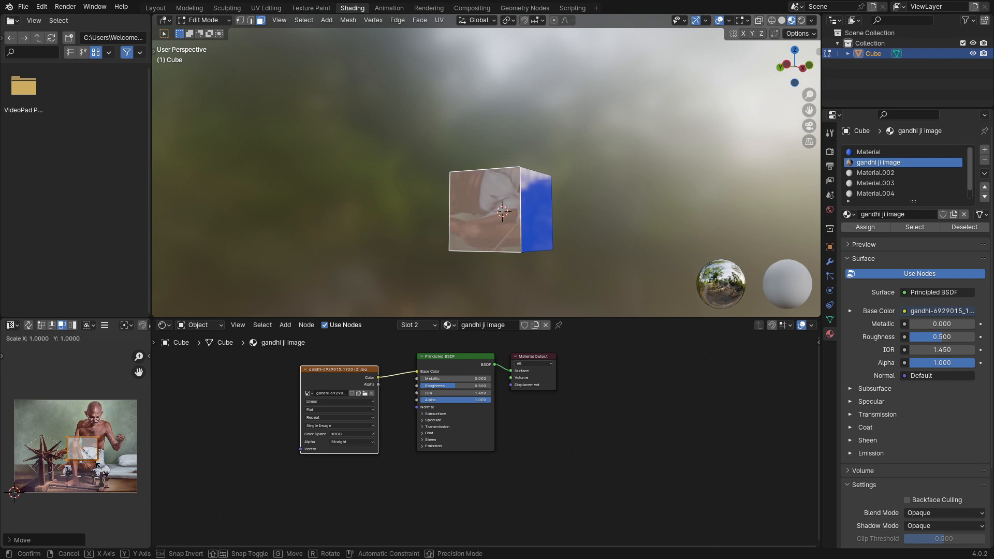
pyautogui.click(151, 513)
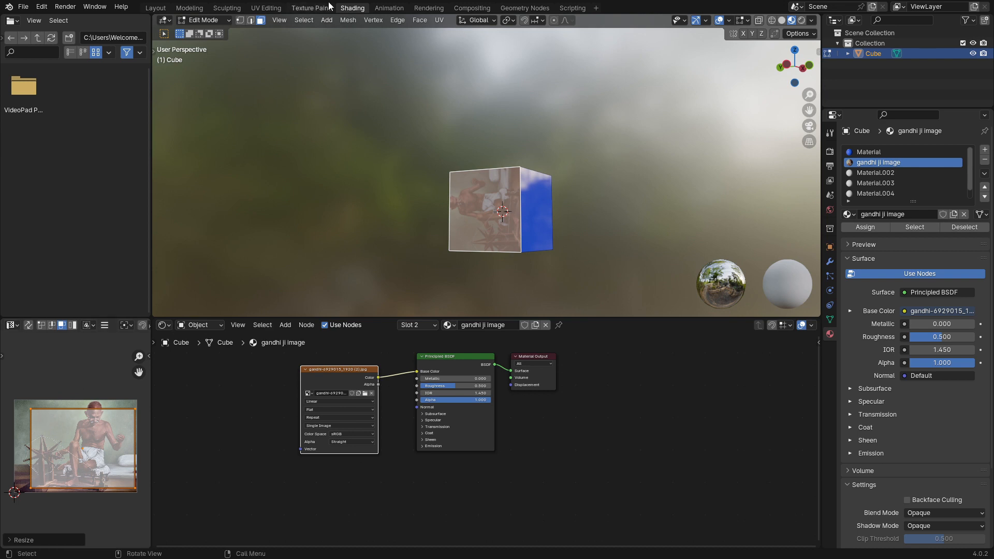
# Step: Switch to the UV Editing workspace with the whole Gandhi image and the face's UV outline in view
pyautogui.click(275, 11)
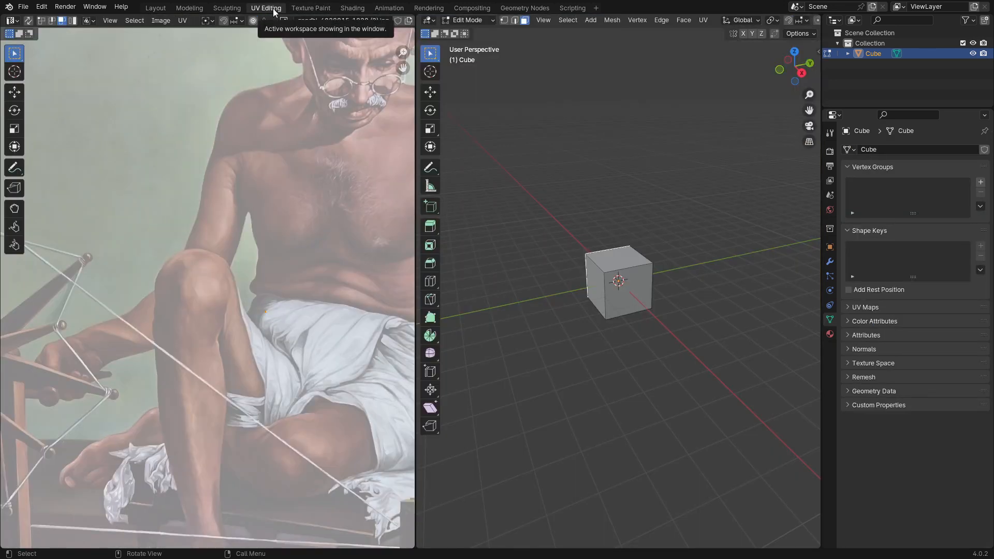
pyautogui.press('Home')
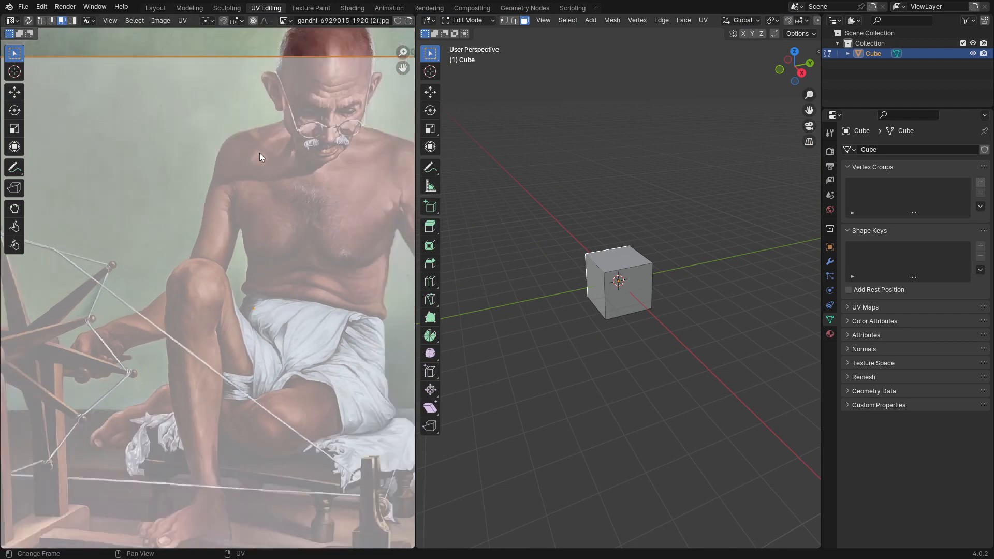
pyautogui.scroll(-1, 259, 153)
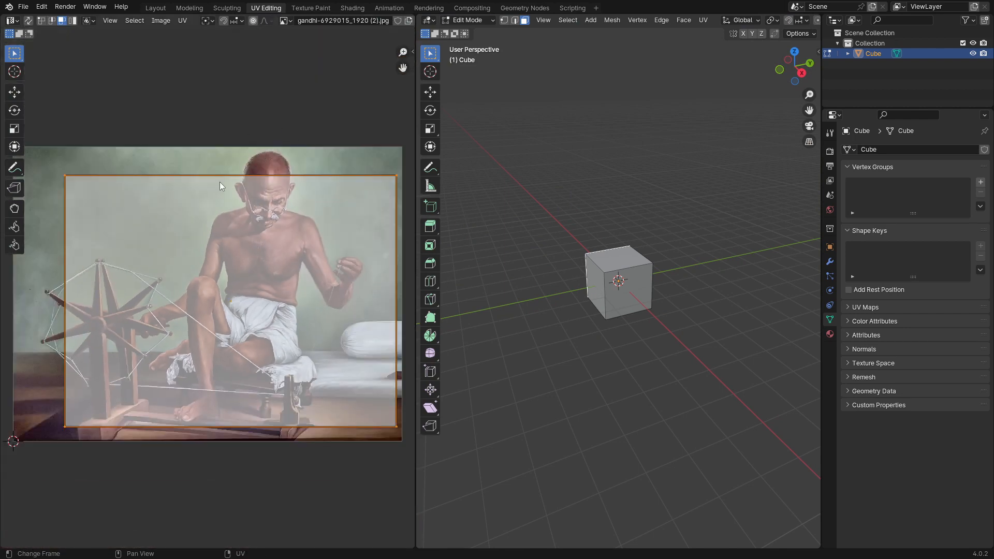
# Step: Compare the UV Editing and Shading workspaces, ending in Shading with the cube's Gandhi face in view
pyautogui.click(353, 9)
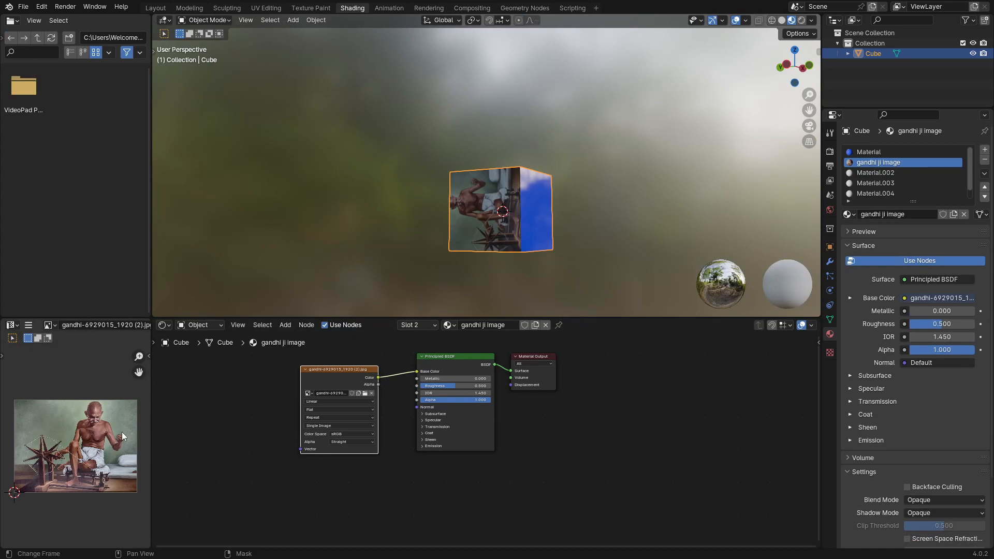
pyautogui.click(266, 8)
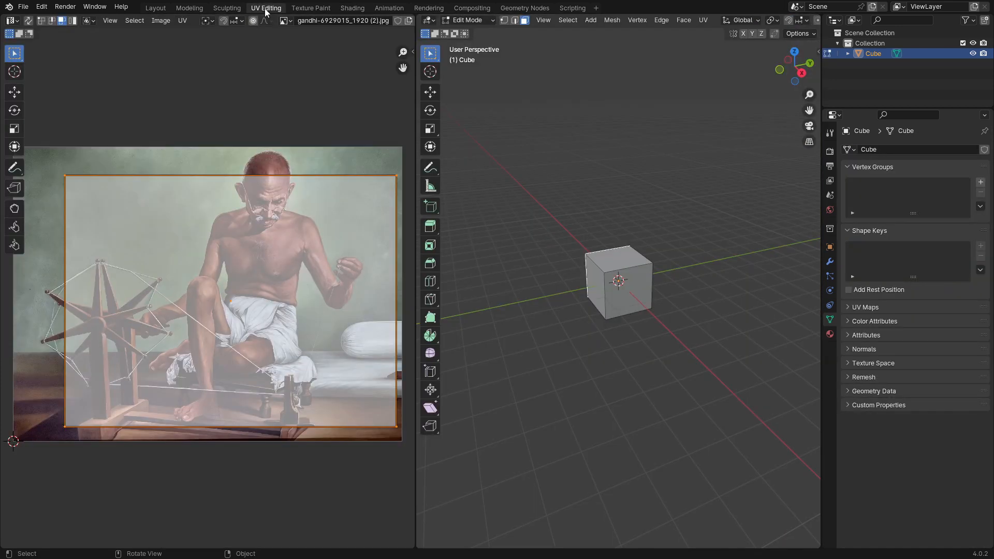
pyautogui.click(351, 8)
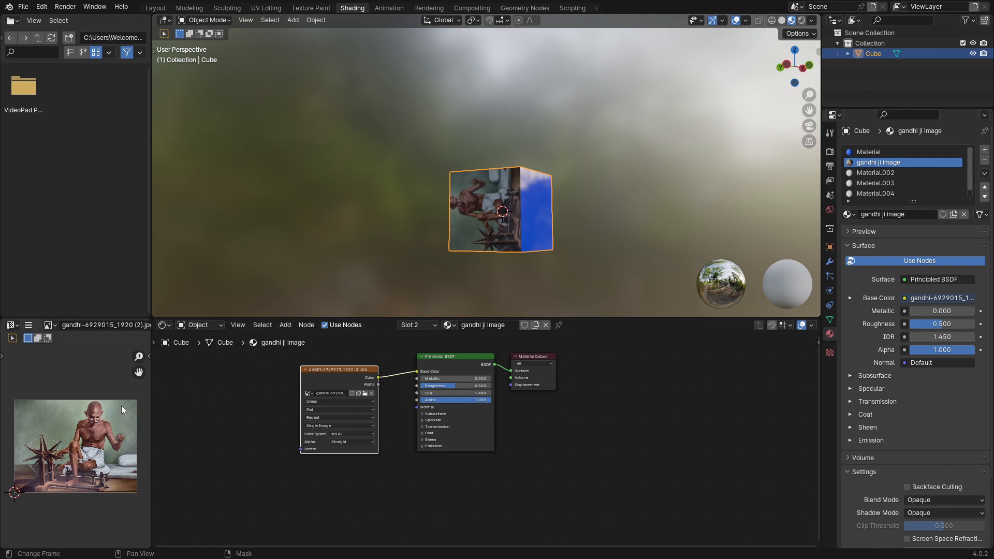
pyautogui.click(266, 8)
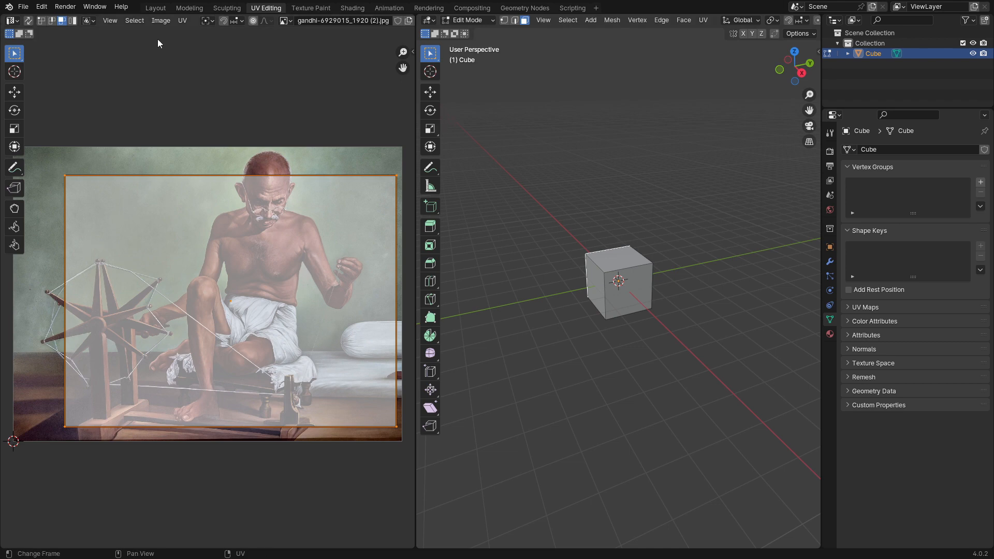
pyautogui.click(353, 8)
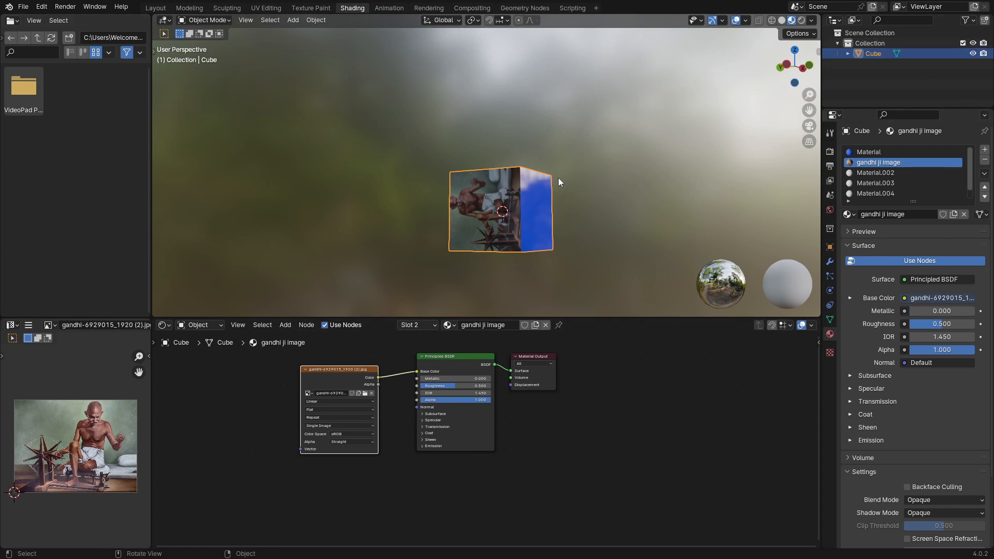
pyautogui.moveTo(565, 182); pyautogui.dragTo(578, 220, button='middle')
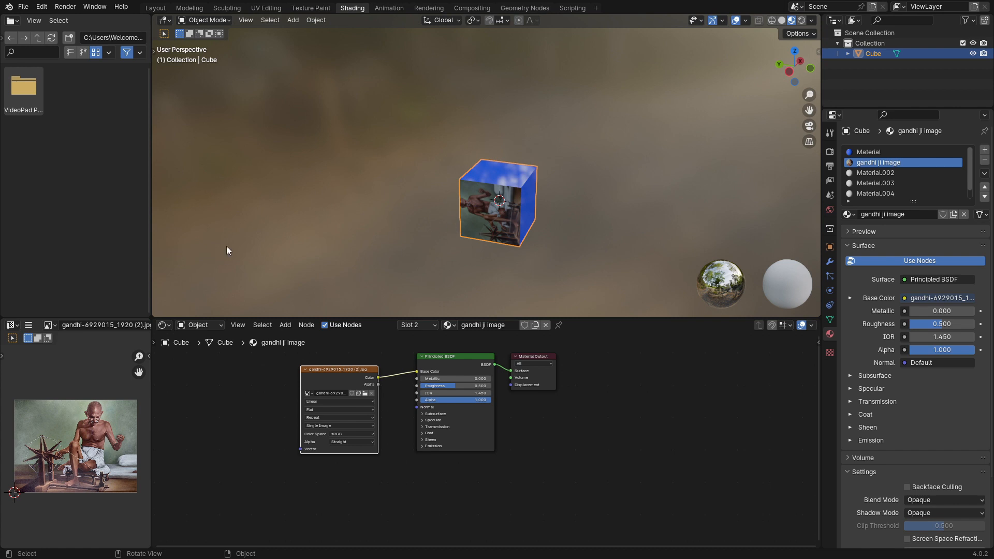
pyautogui.moveTo(469, 224); pyautogui.dragTo(434, 228, button='middle')
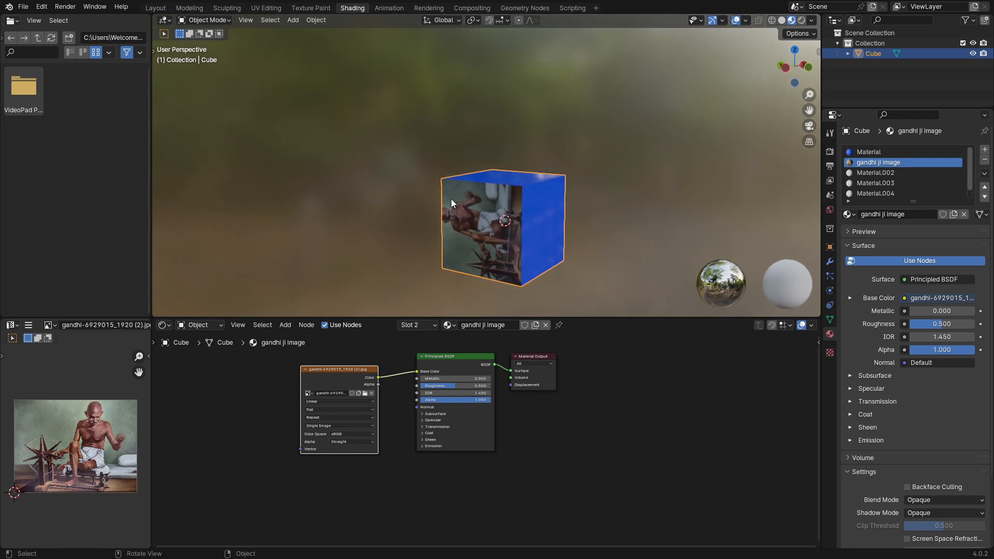
# Step: In Edit Mode, scale the Gandhi face's UVs up slightly and move them to line up with the image's borders
pyautogui.press('Tab')
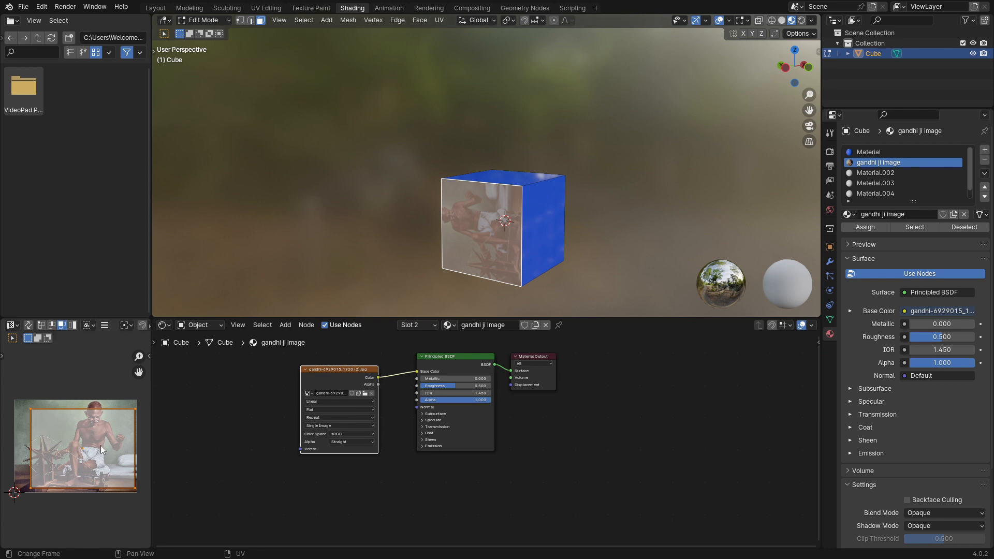
pyautogui.hotkey('alt', 'a')
pyautogui.press('a')
pyautogui.press('s')
pyautogui.click(100, 455)
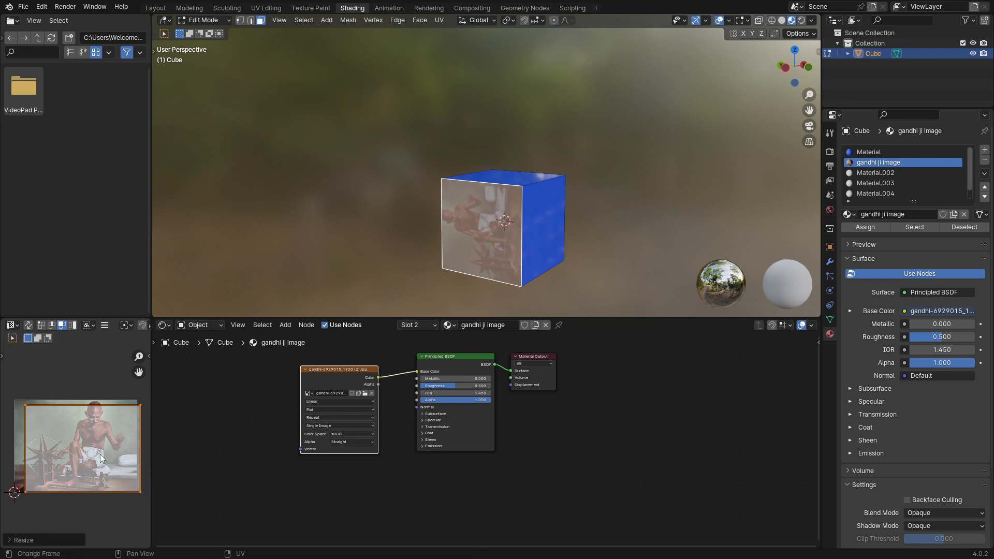
pyautogui.press('g')
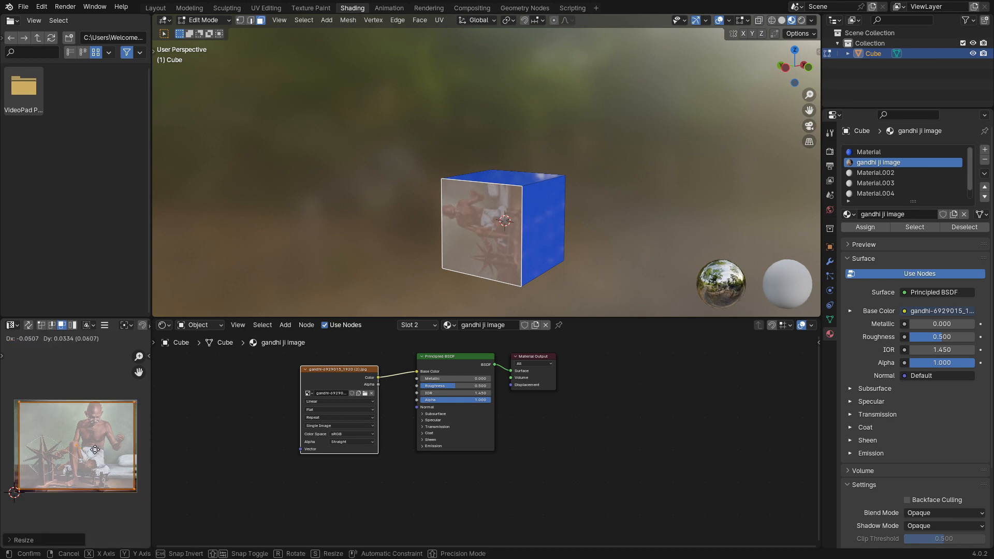
pyautogui.click(95, 452)
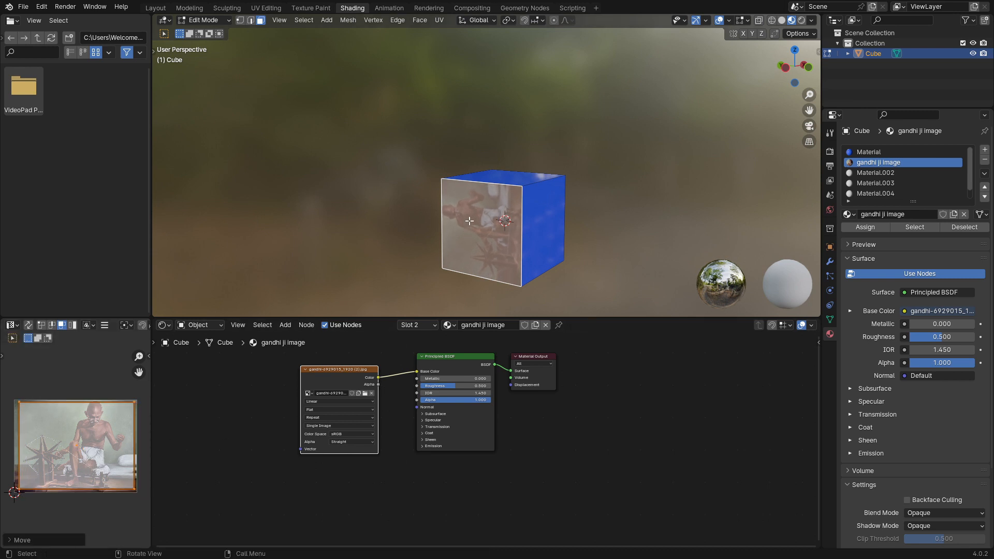
# Step: Rotate the Gandhi face's UVs by -90° to turn the image upright on the cube
pyautogui.moveTo(493, 278); pyautogui.dragTo(429, 278, button='middle')
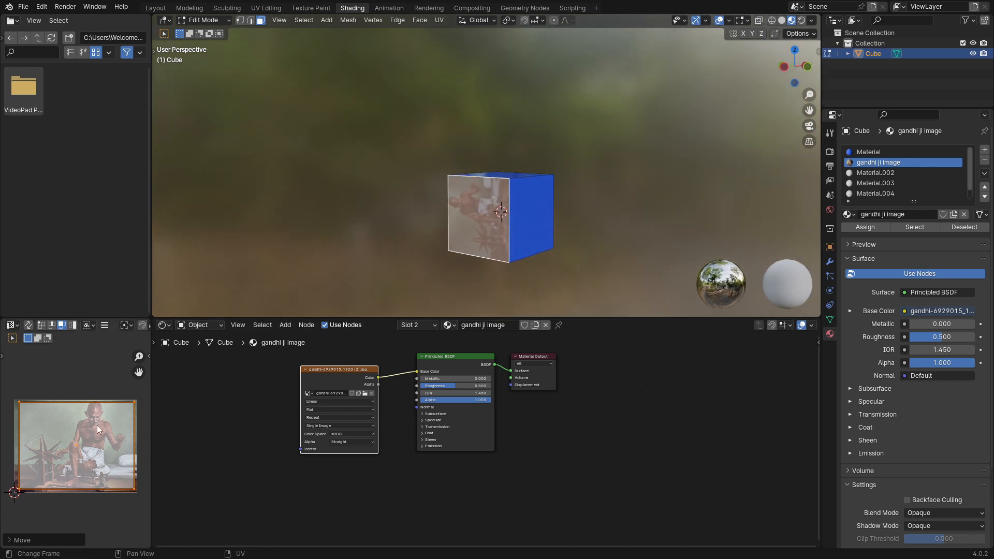
pyautogui.write('r')
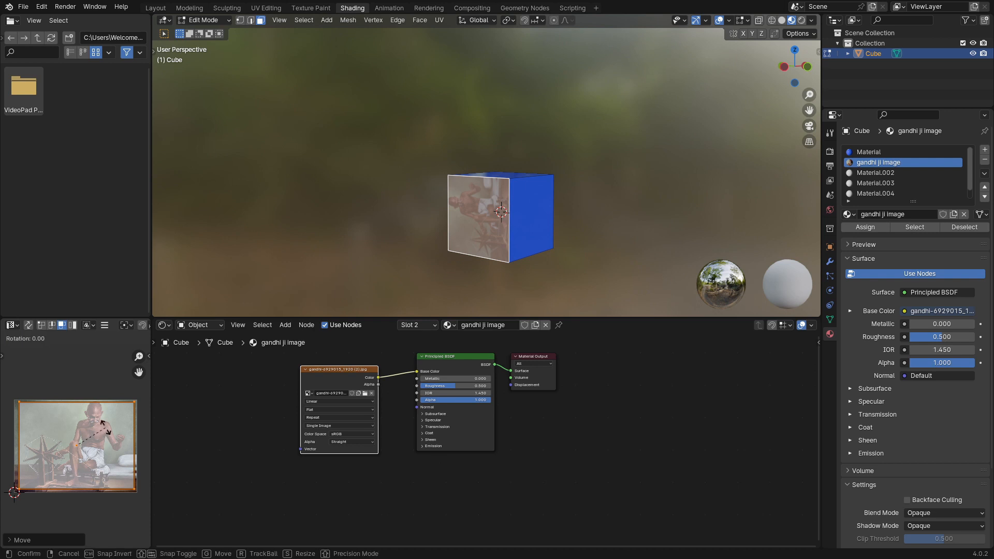
pyautogui.write('90')
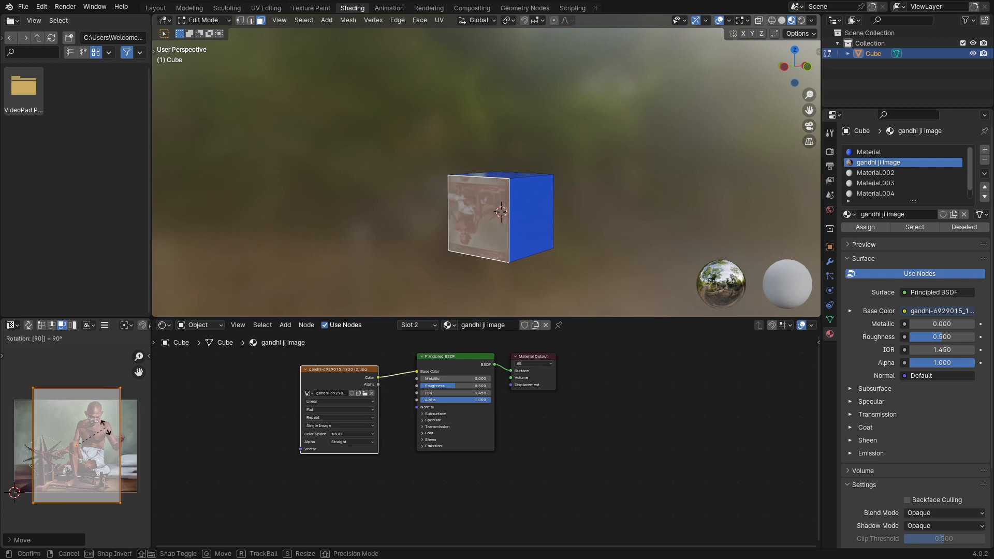
pyautogui.write('-')
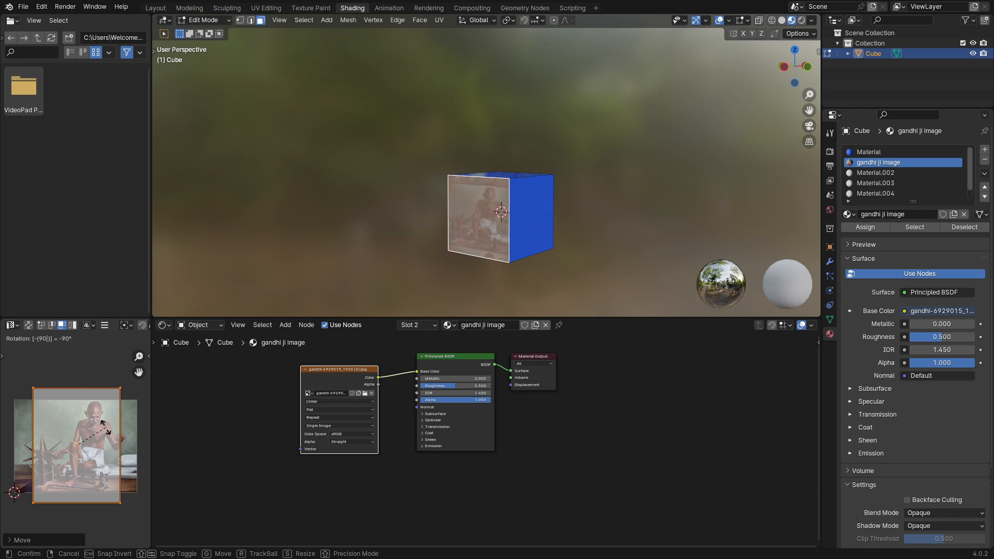
pyautogui.press('Return')
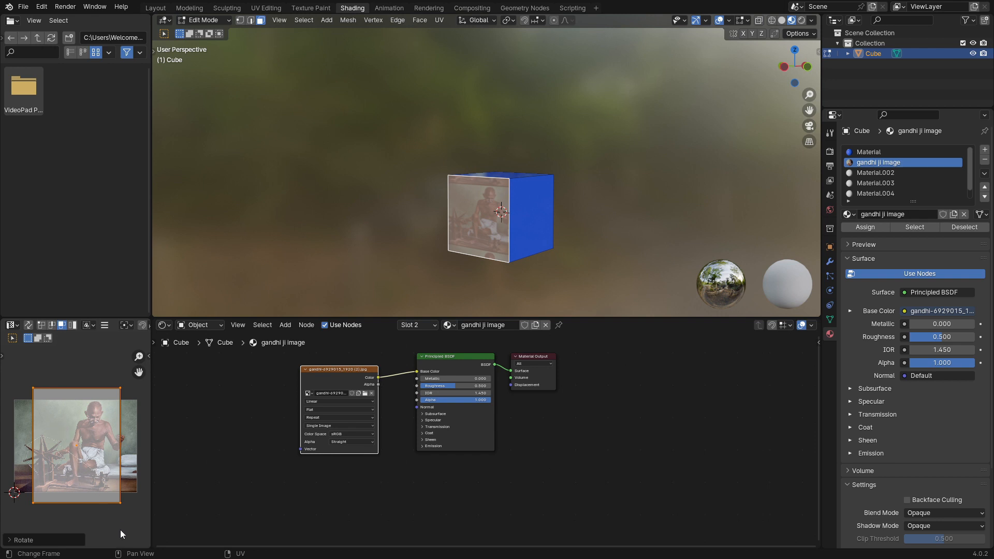
# Step: Scale the rotated UVs down along Y and up along X to fit the Gandhi image, and return to Object Mode
pyautogui.press('s')
pyautogui.press('y')
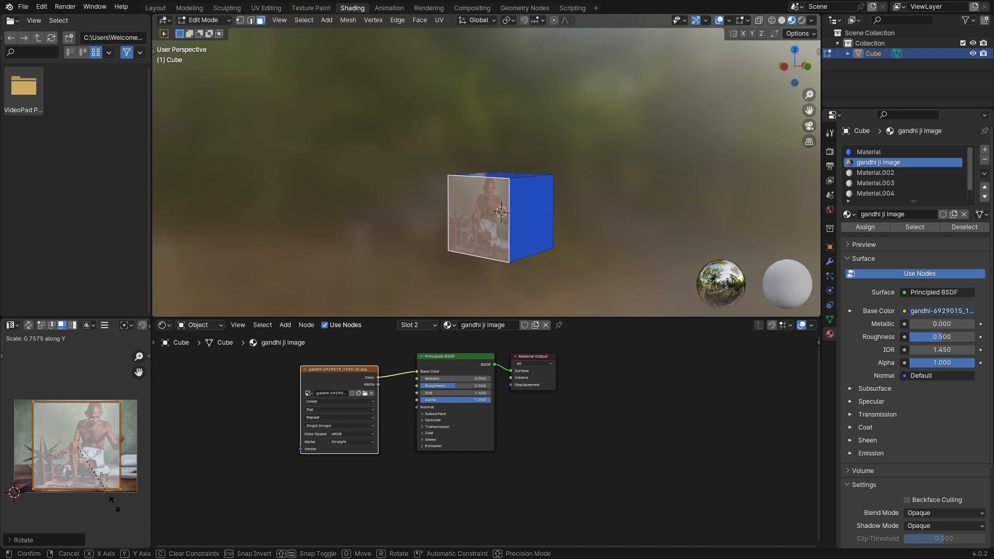
pyautogui.press('Return')
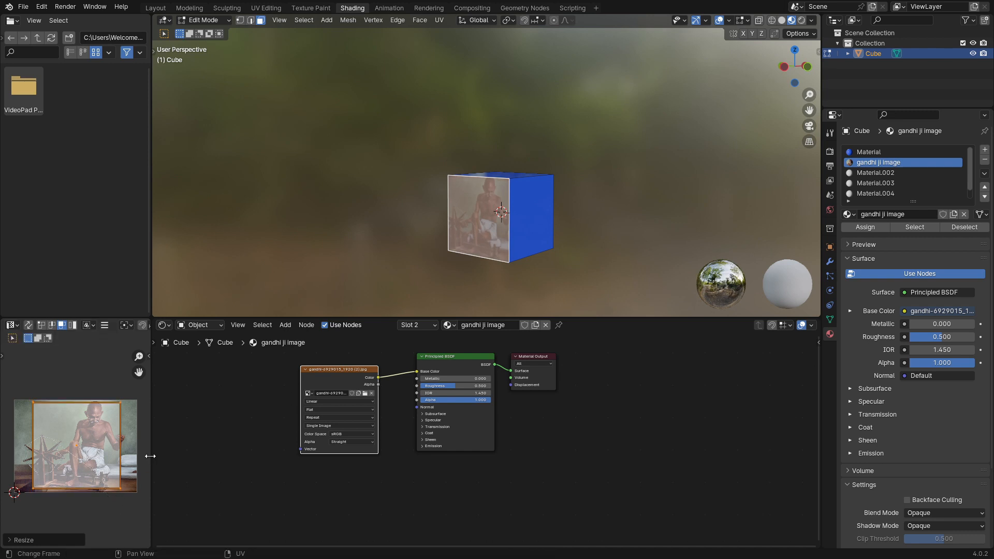
pyautogui.press('s')
pyautogui.press('x')
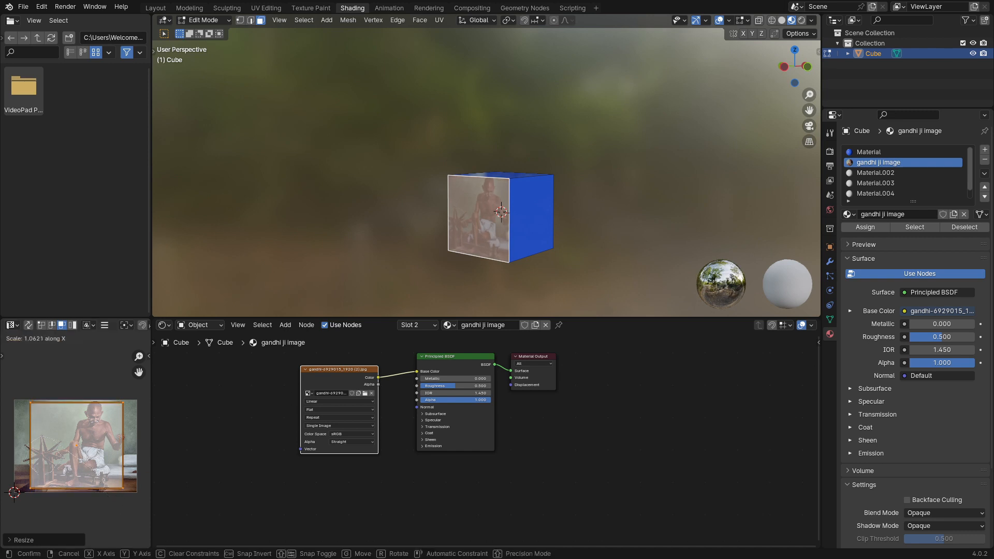
pyautogui.press('Return')
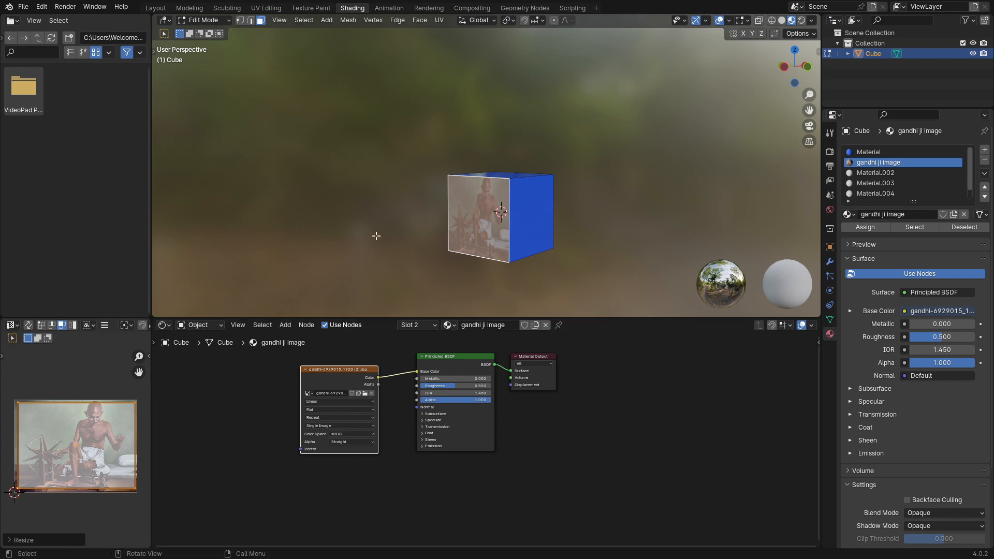
pyautogui.moveTo(378, 236)
pyautogui.mouseDown(button='middle')
pyautogui.moveTo(422, 257)
pyautogui.moveTo(369, 241)
pyautogui.mouseUp(button='middle')
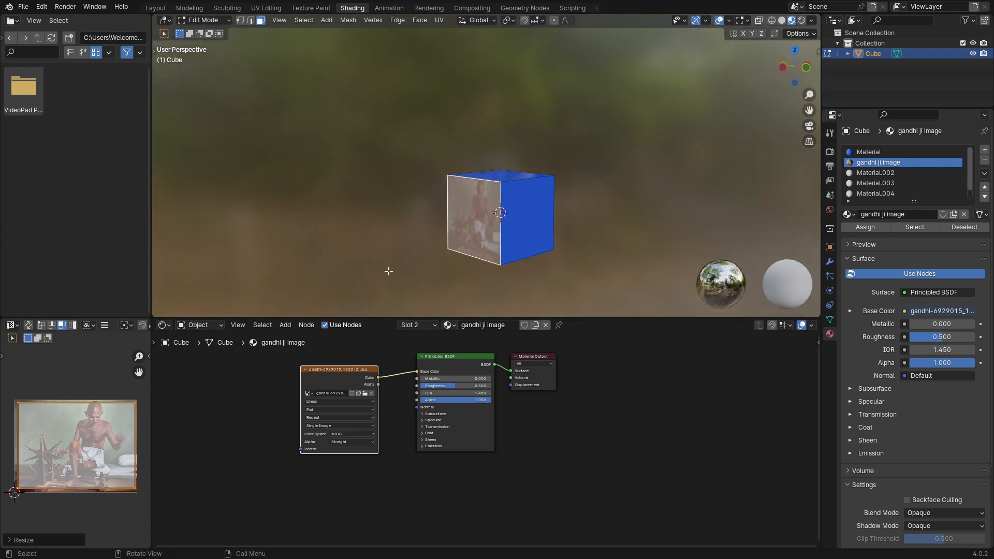
pyautogui.press('Tab')
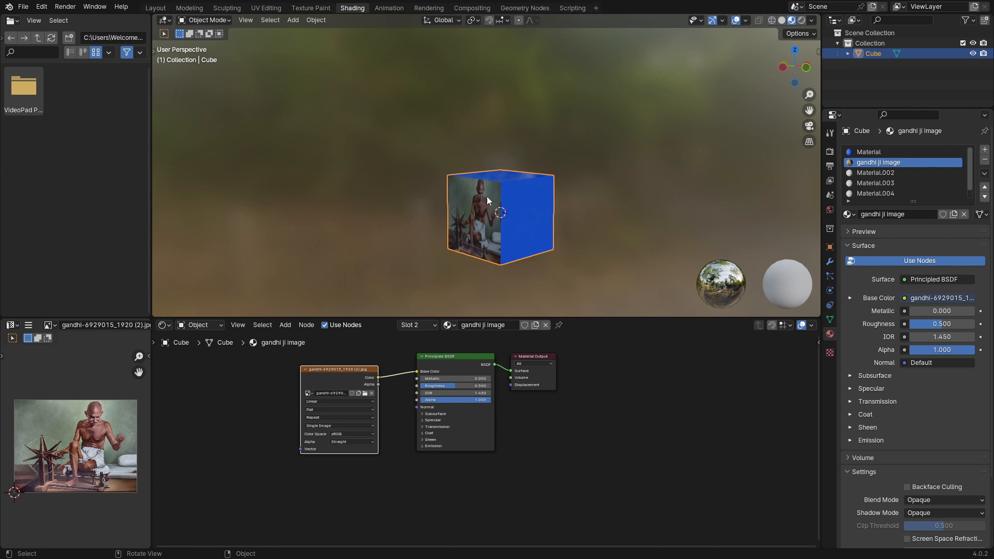
# Step: Compare roughness values of 0 and 0.864 on the "gandhi ji image" material, settling on 0
pyautogui.moveTo(487, 200); pyautogui.dragTo(506, 172, button='middle')
pyautogui.scroll(3, 534, 223)
pyautogui.scroll(-2, 551, 229)
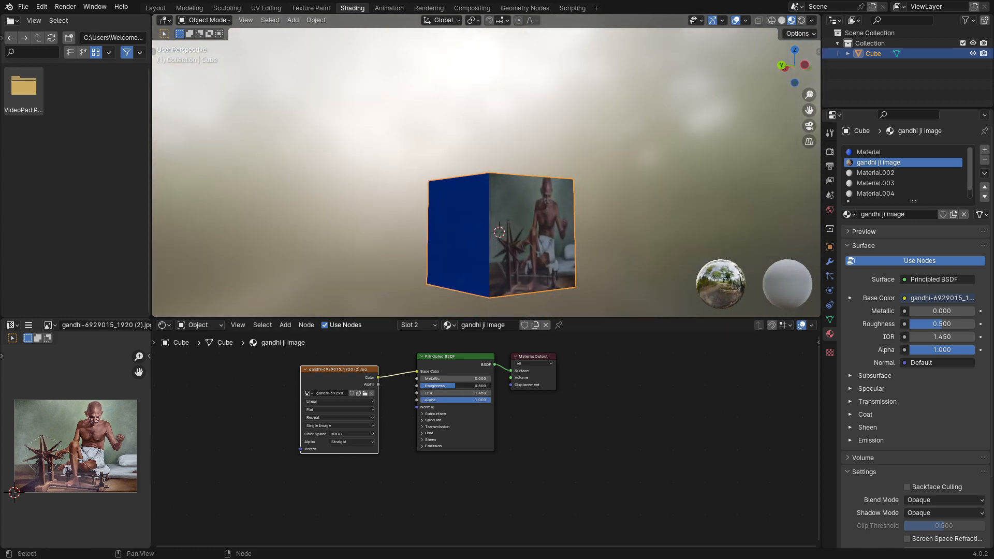
pyautogui.moveTo(456, 386); pyautogui.dragTo(420, 386)
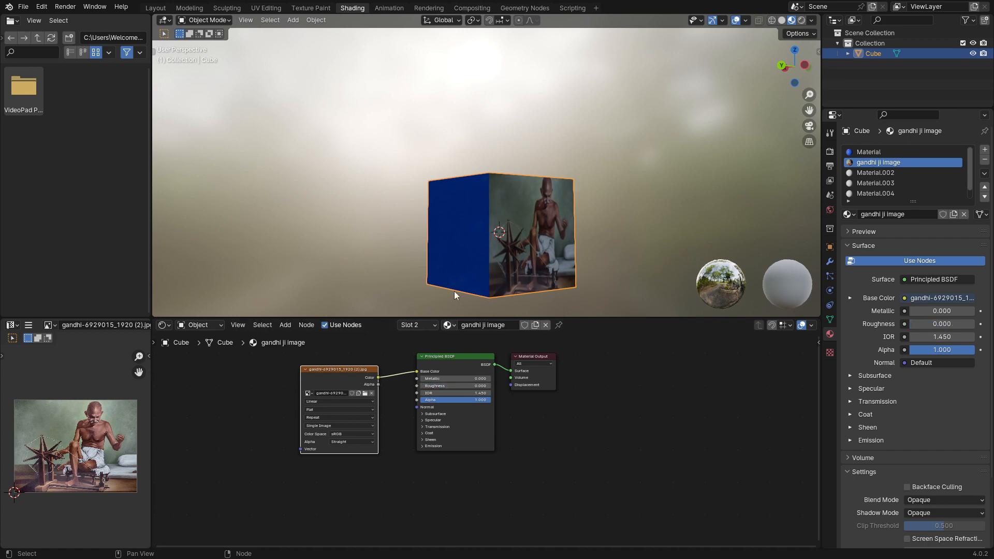
pyautogui.moveTo(455, 292); pyautogui.dragTo(467, 248, button='middle')
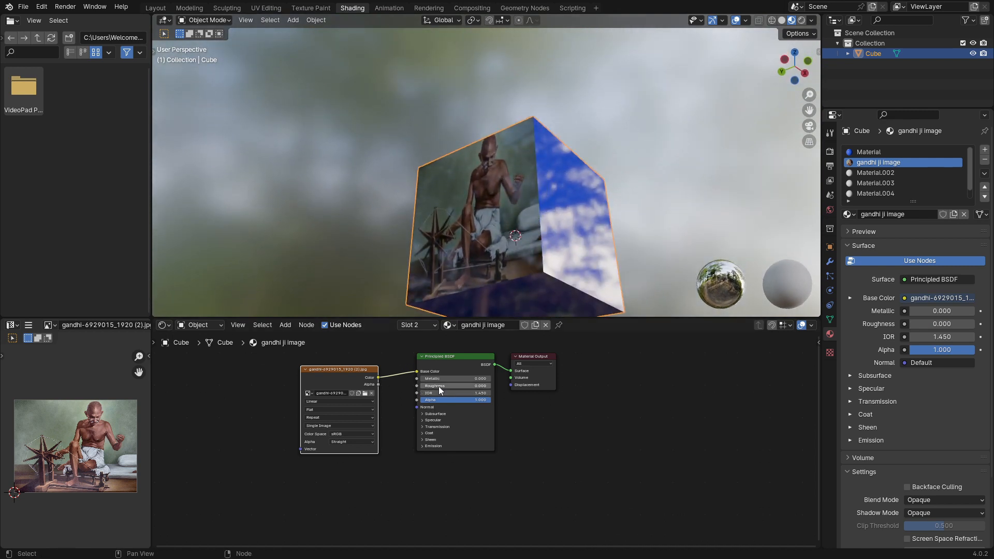
pyautogui.moveTo(439, 386); pyautogui.dragTo(500, 386)
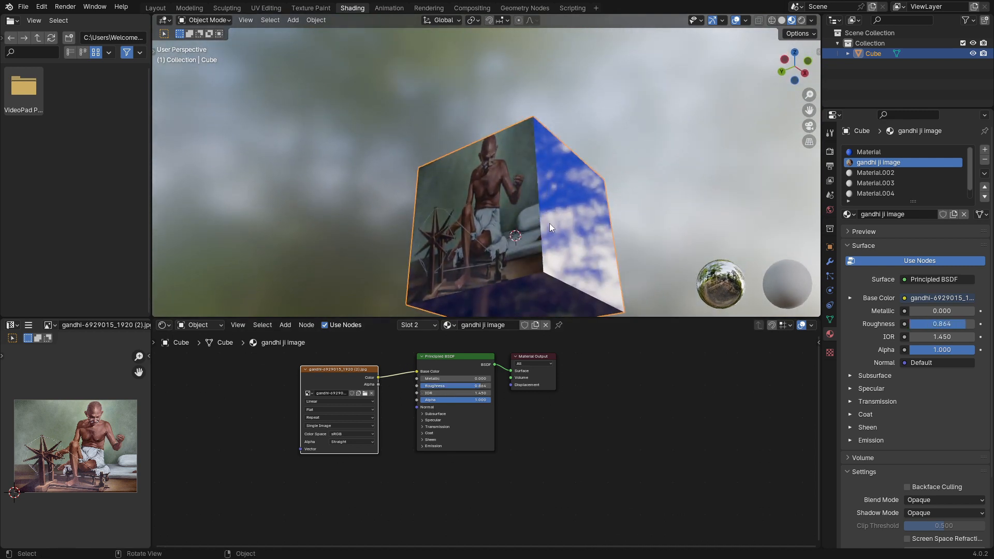
pyautogui.moveTo(549, 222); pyautogui.dragTo(530, 250, button='middle')
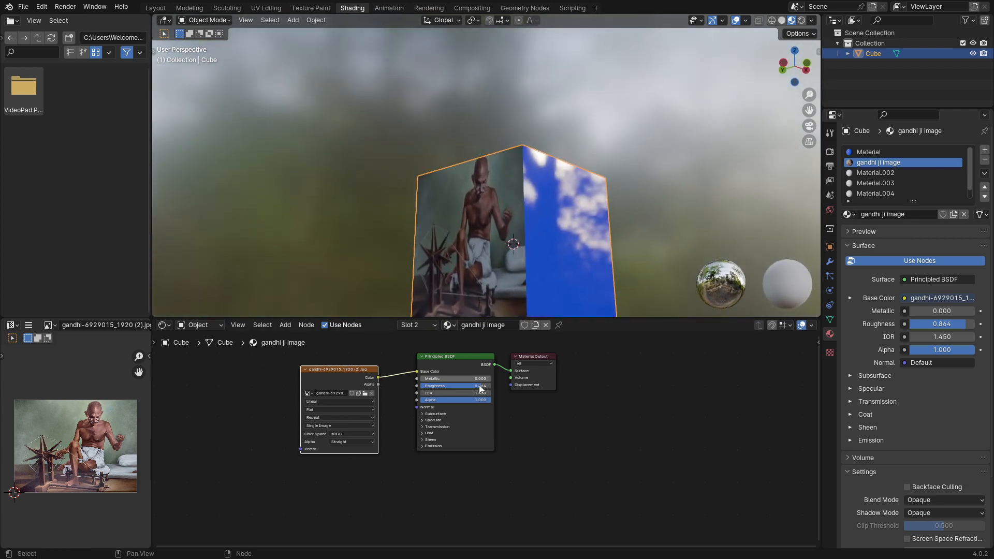
pyautogui.moveTo(479, 386); pyautogui.dragTo(428, 386)
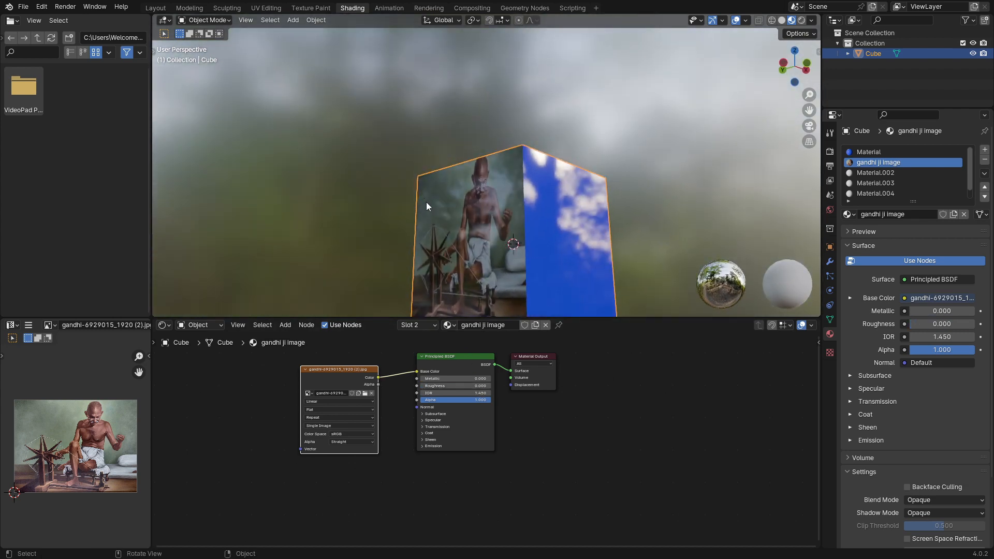
# Step: Set the metallic value of the "gandhi ji image" material to 0.186
pyautogui.moveTo(426, 202); pyautogui.dragTo(446, 269, button='middle')
pyautogui.scroll(-2, 498, 218)
pyautogui.scroll(3, 529, 241)
pyautogui.scroll(-2, 529, 242)
pyautogui.scroll(2, 501, 234)
pyautogui.moveTo(428, 382); pyautogui.dragTo(441, 382)
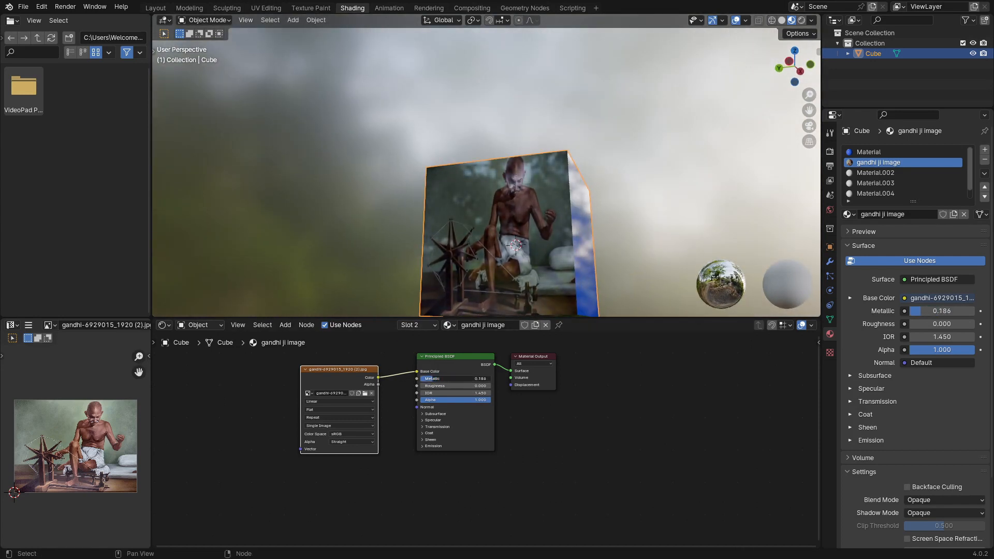
# Step: In Edit Mode, select a blue side face of the cube and assign Material.002 to it
pyautogui.moveTo(458, 246); pyautogui.dragTo(418, 219, button='middle')
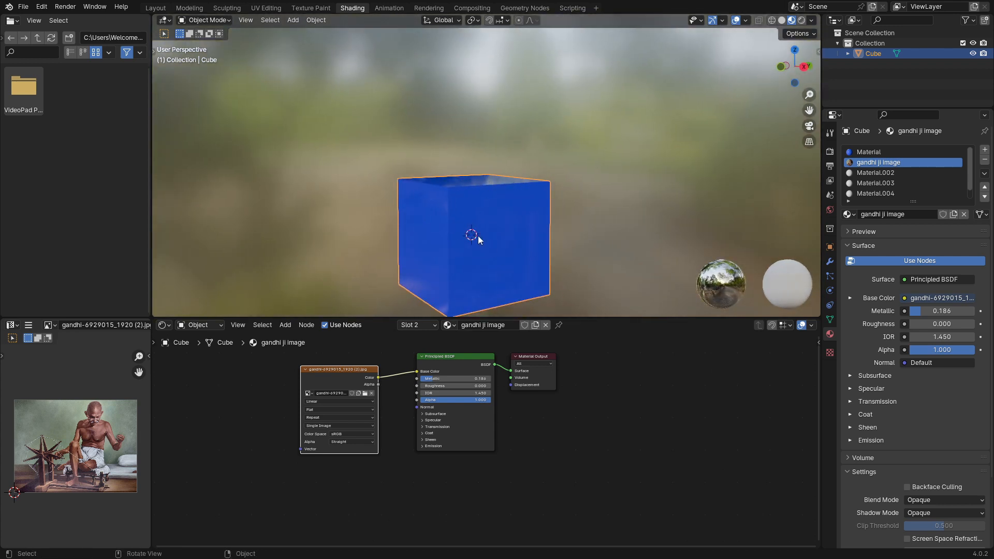
pyautogui.moveTo(477, 235); pyautogui.dragTo(510, 248, button='middle')
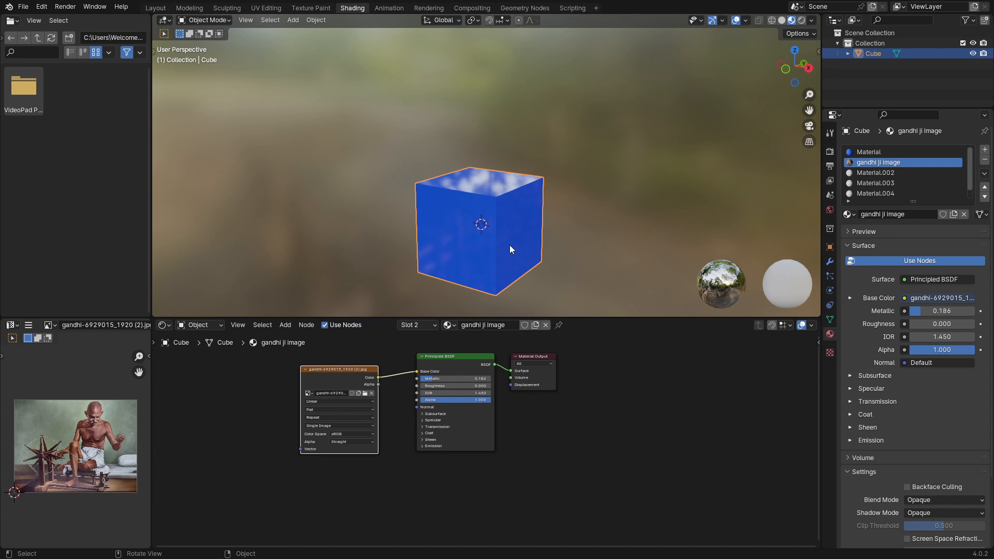
pyautogui.press('Tab')
pyautogui.click(511, 221)
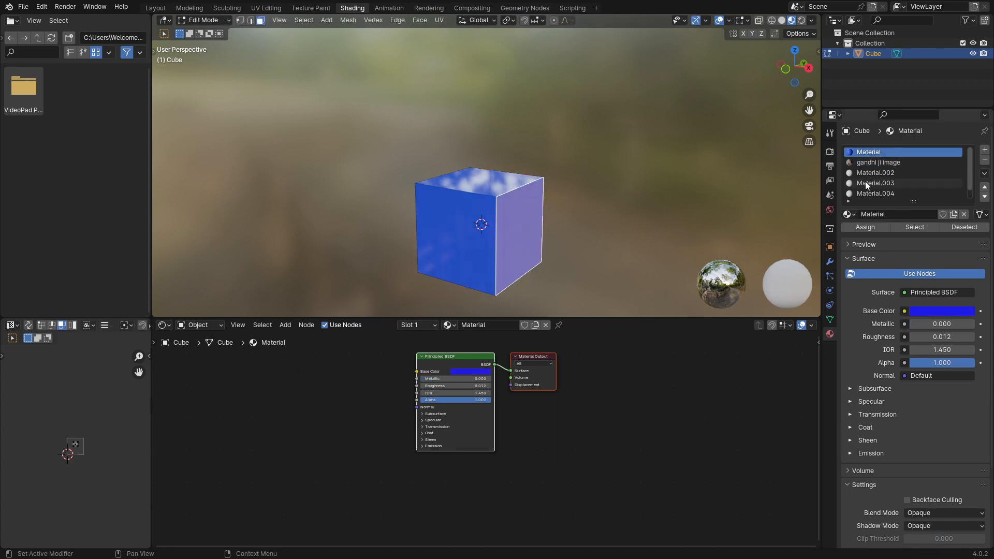
pyautogui.click(877, 172)
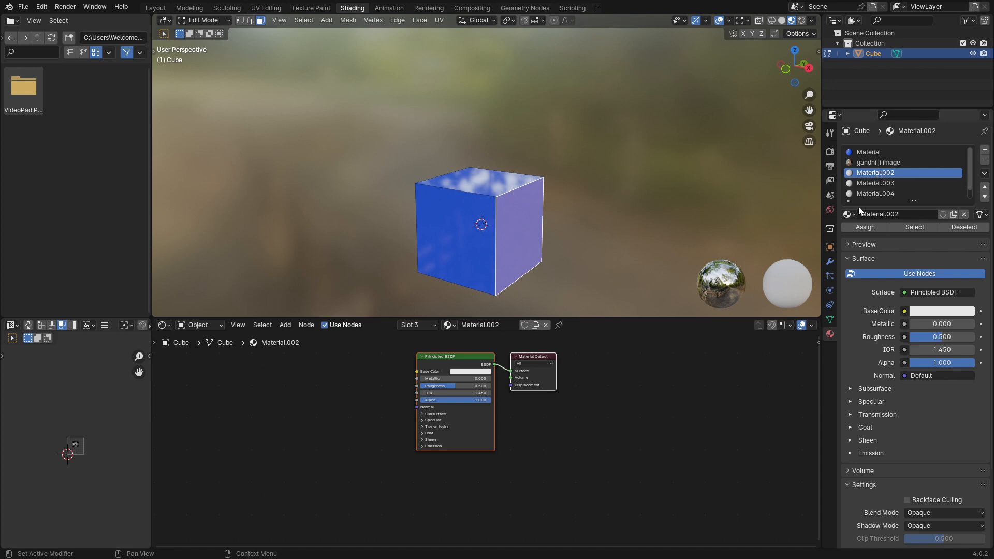
pyautogui.click(863, 228)
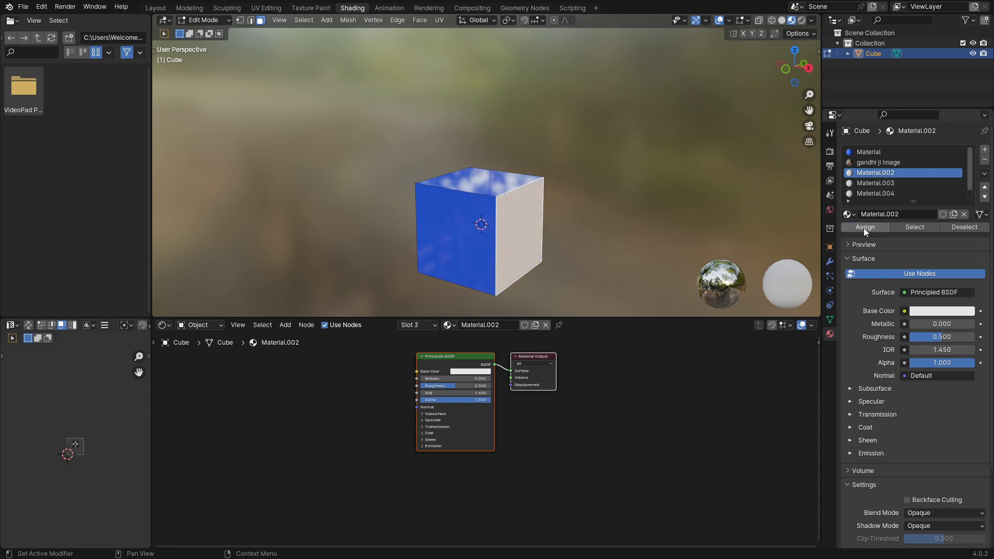
# Step: Change the base color of Material.002 to bright green
pyautogui.click(933, 313)
pyautogui.moveTo(915, 194); pyautogui.dragTo(878, 184)
pyautogui.moveTo(563, 235)
pyautogui.mouseDown(button='middle')
pyautogui.moveTo(425, 233)
pyautogui.moveTo(577, 231)
pyautogui.moveTo(400, 225)
pyautogui.moveTo(570, 236)
pyautogui.moveTo(549, 242)
pyautogui.moveTo(534, 233)
pyautogui.moveTo(648, 233)
pyautogui.moveTo(464, 233)
pyautogui.mouseUp(button='middle')
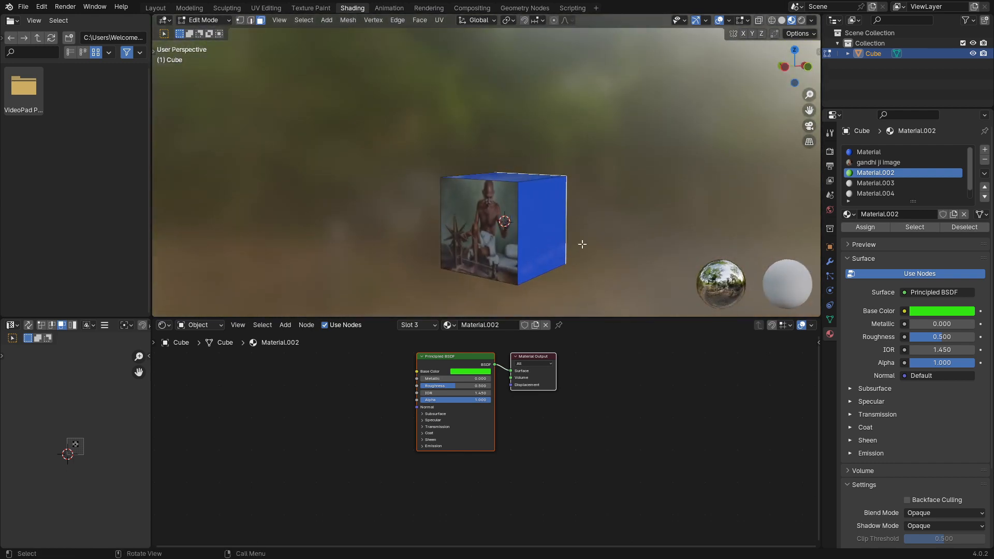
# Step: Assign the "gandhi ji image" material to the selected green side face of the cube
pyautogui.moveTo(582, 244); pyautogui.dragTo(466, 244, button='middle')
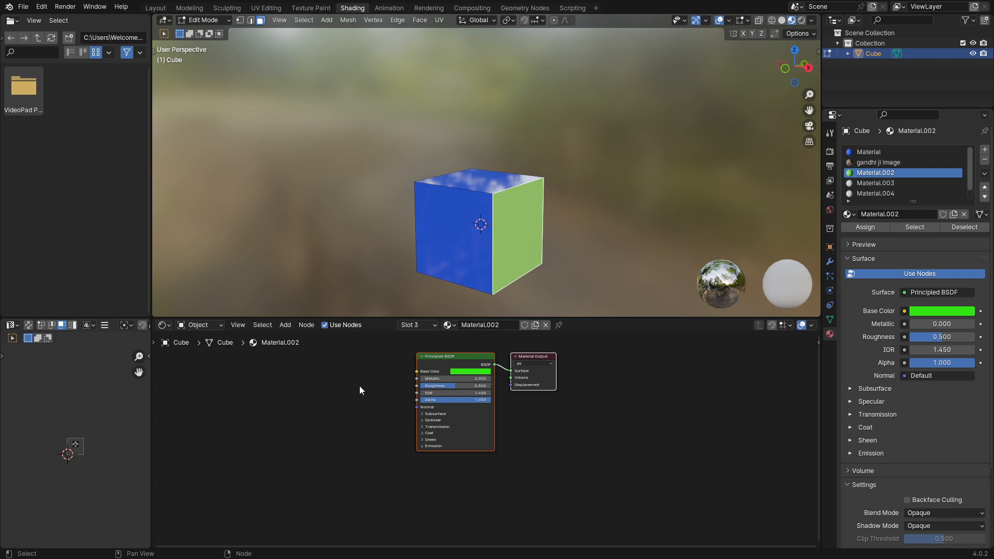
pyautogui.scroll(-1, 369, 362)
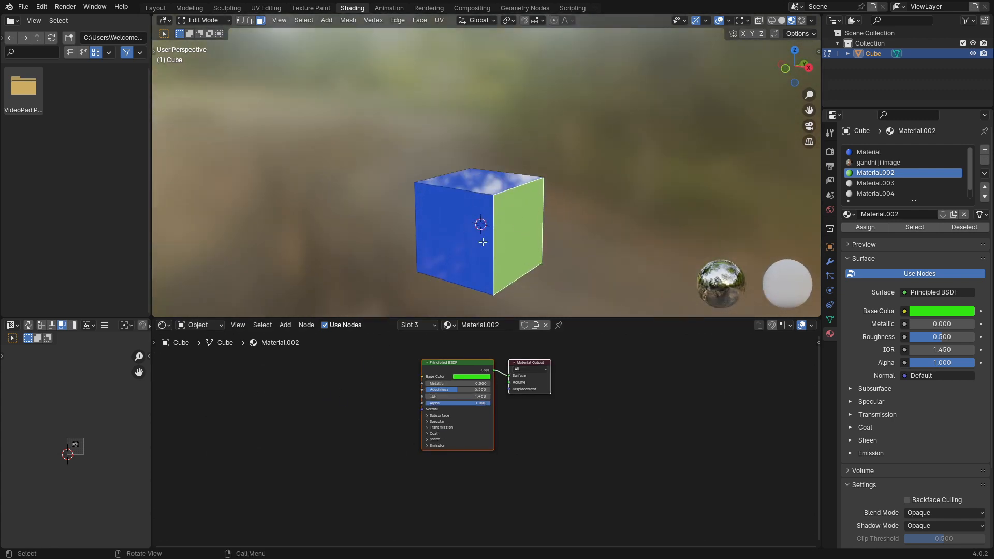
pyautogui.moveTo(483, 243); pyautogui.dragTo(448, 233, button='middle')
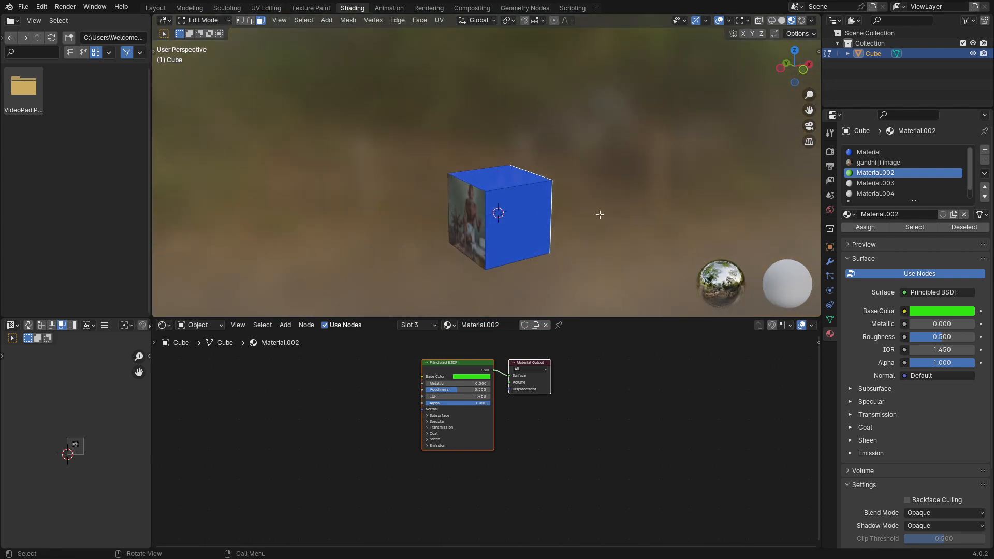
pyautogui.moveTo(600, 214); pyautogui.dragTo(502, 208, button='middle')
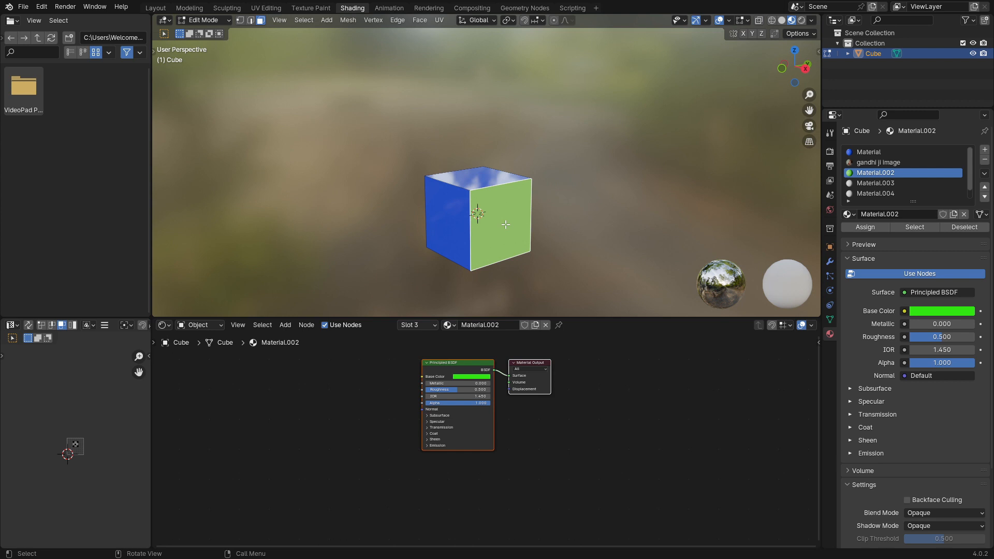
pyautogui.click(888, 163)
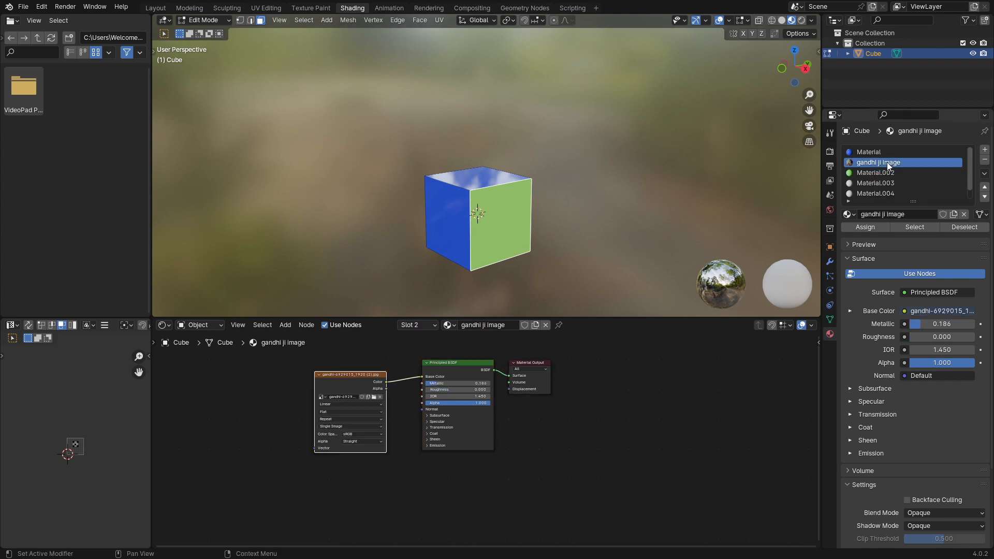
pyautogui.click(857, 228)
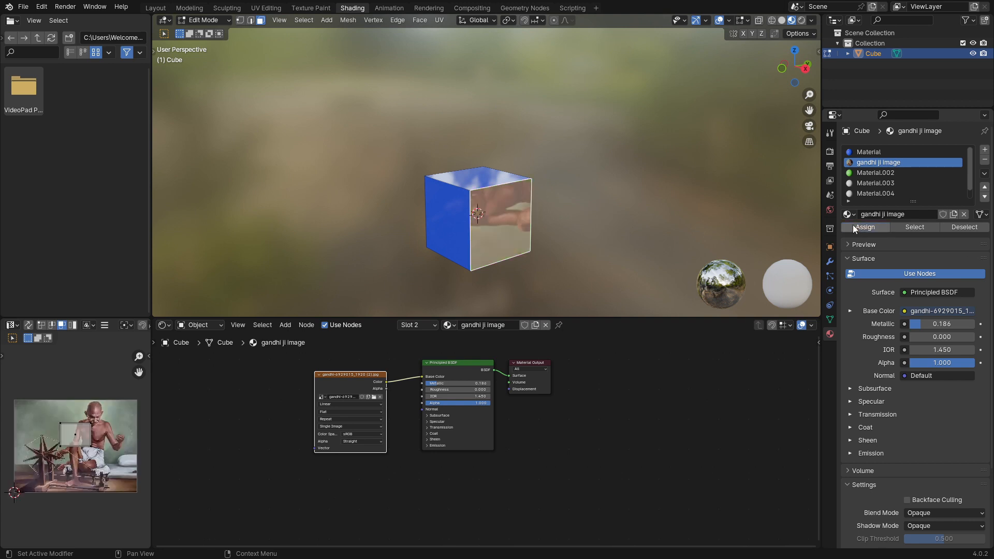
# Step: Project the selected face's UVs with Project from View while looking straight at it in Right Orthographic view
pyautogui.moveTo(501, 202); pyautogui.dragTo(505, 207, button='middle')
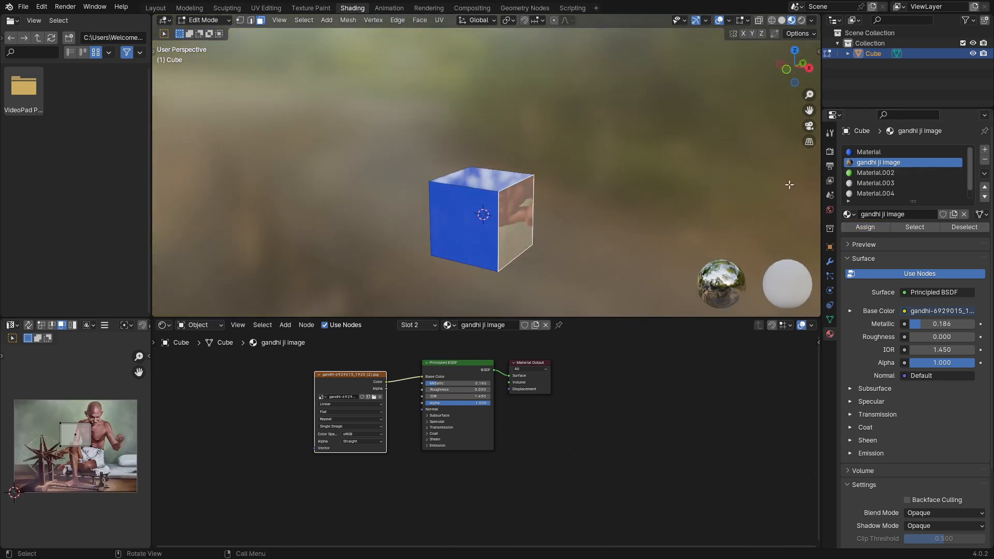
pyautogui.moveTo(513, 227); pyautogui.dragTo(462, 196, button='middle')
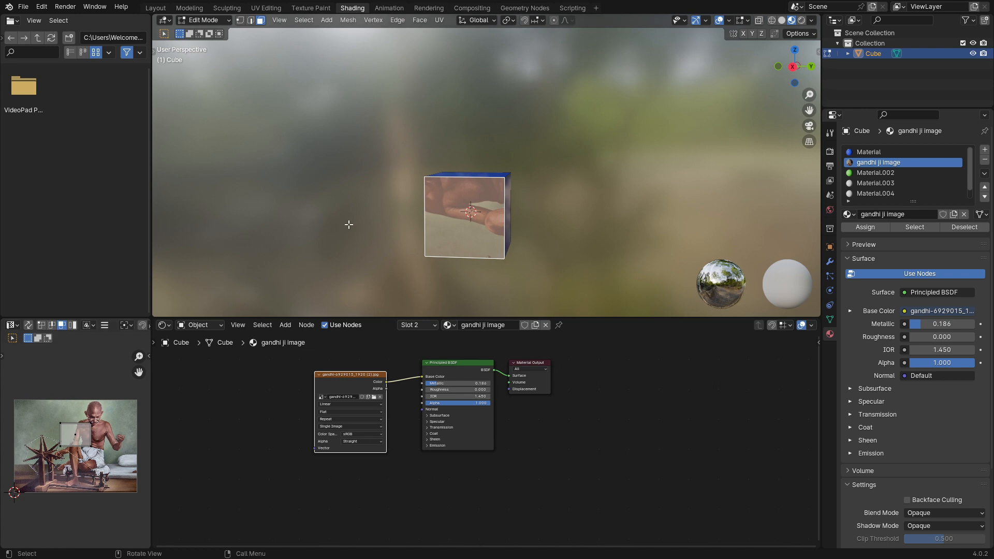
pyautogui.moveTo(409, 228); pyautogui.dragTo(438, 229, button='middle')
pyautogui.moveTo(418, 170); pyautogui.dragTo(417, 209, button='middle')
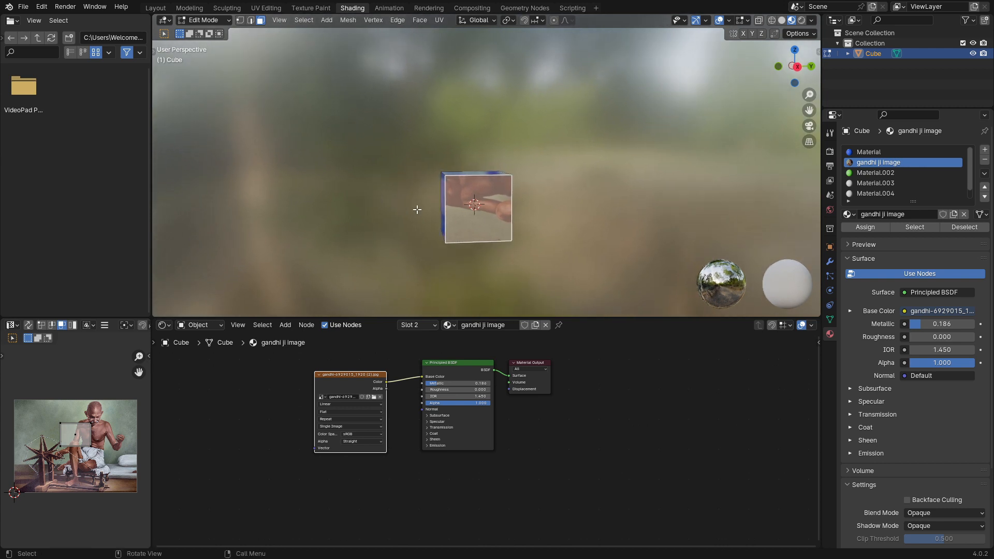
pyautogui.press('KP_3')
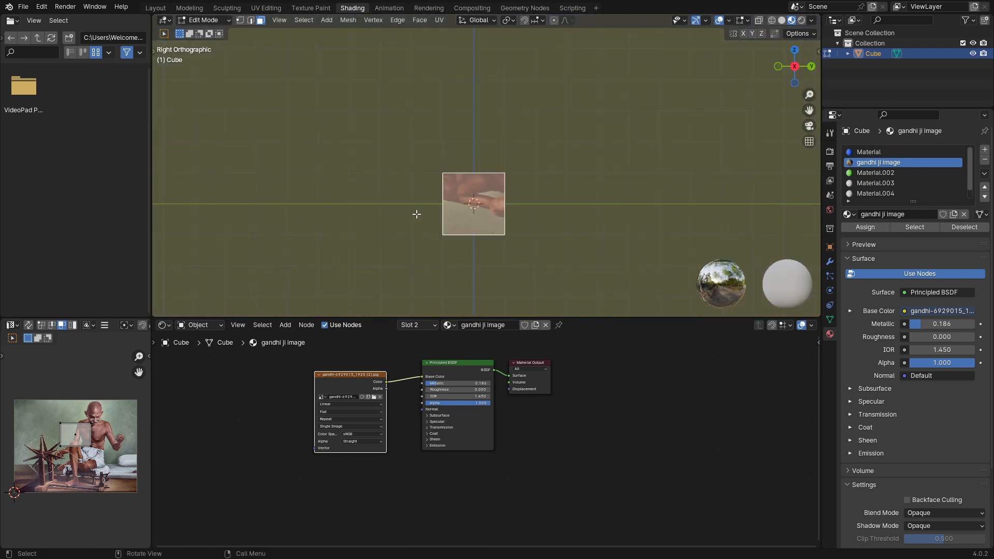
pyautogui.scroll(4, 417, 214)
pyautogui.scroll(-2, 432, 216)
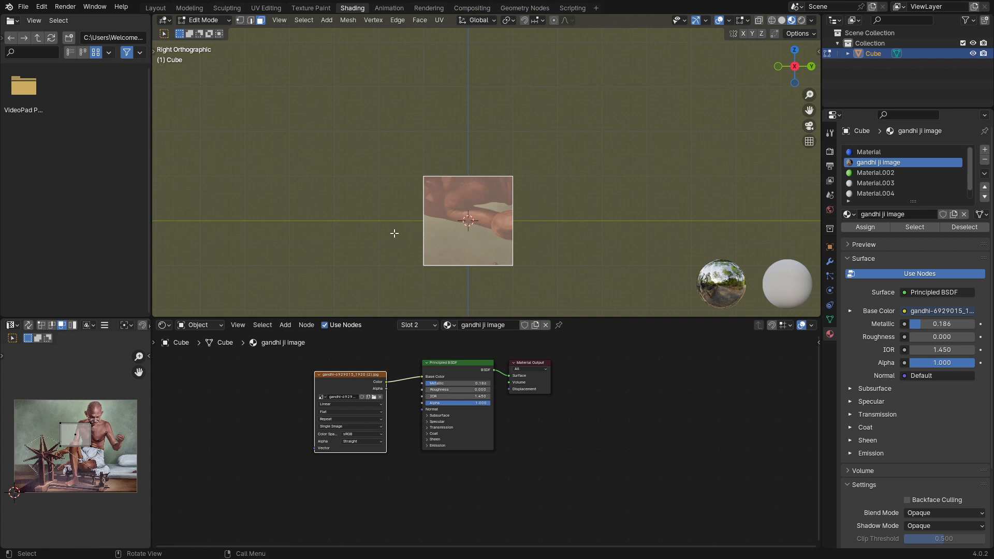
pyautogui.scroll(-1, 404, 231)
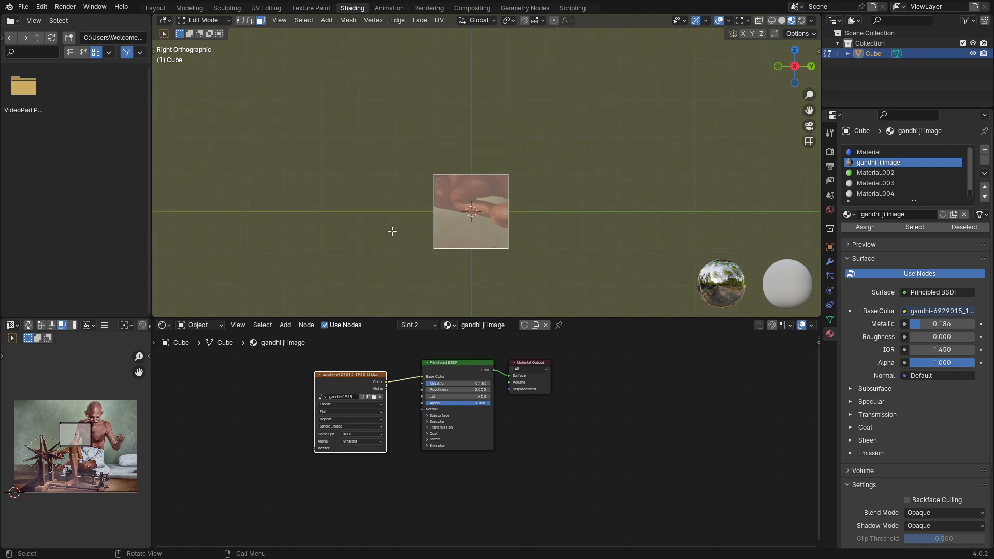
pyautogui.moveTo(393, 230); pyautogui.dragTo(417, 238, button='middle')
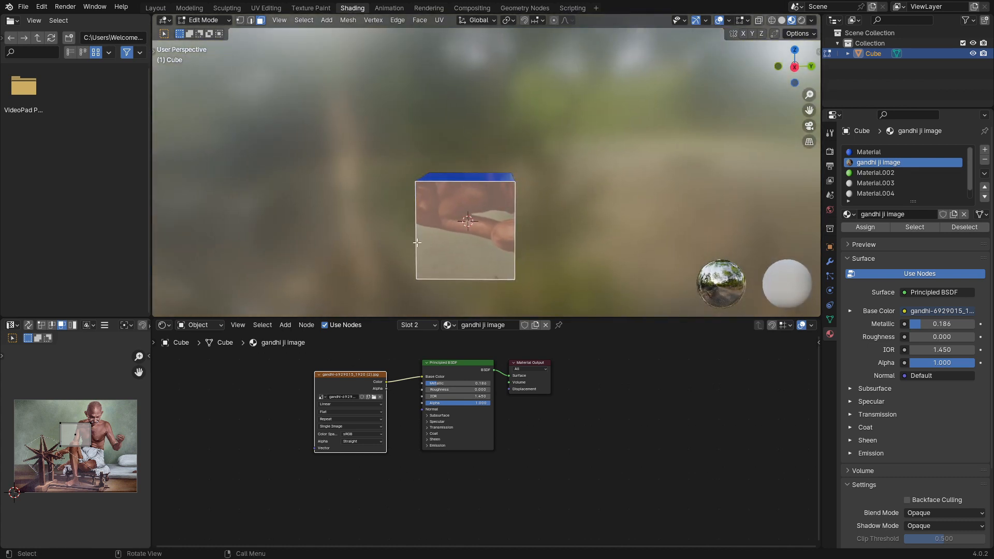
pyautogui.press('KP_3')
pyautogui.scroll(2, 419, 242)
pyautogui.scroll(-2, 419, 242)
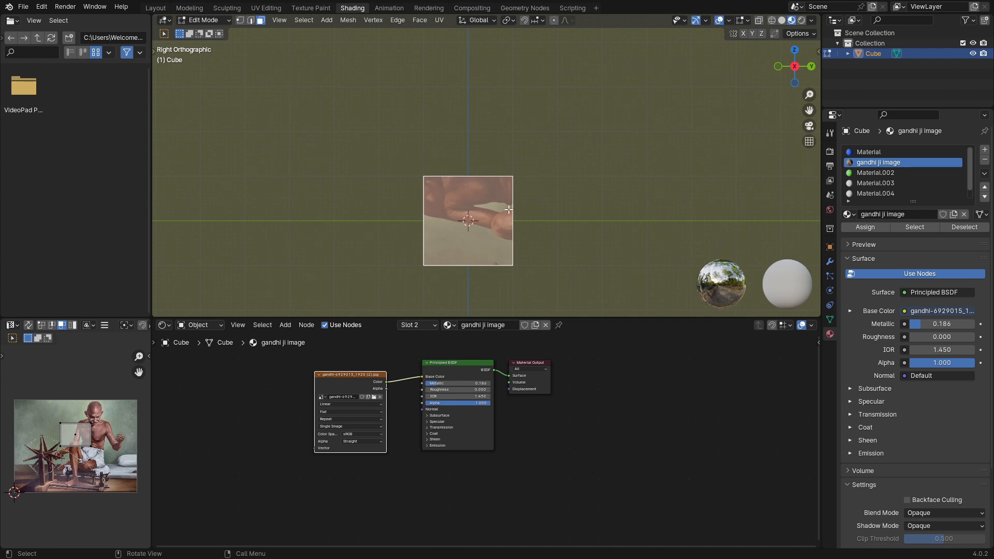
pyautogui.press('u')
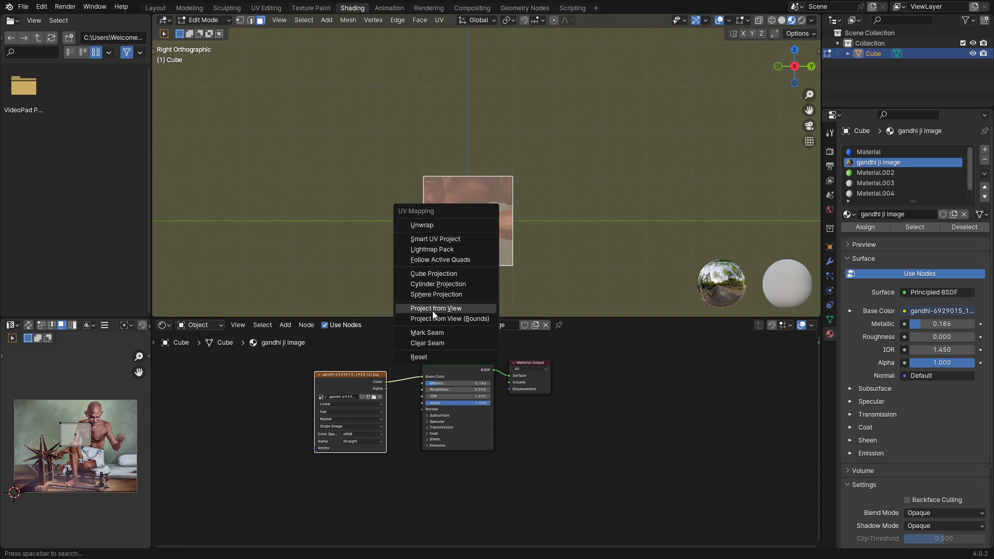
pyautogui.click(467, 310)
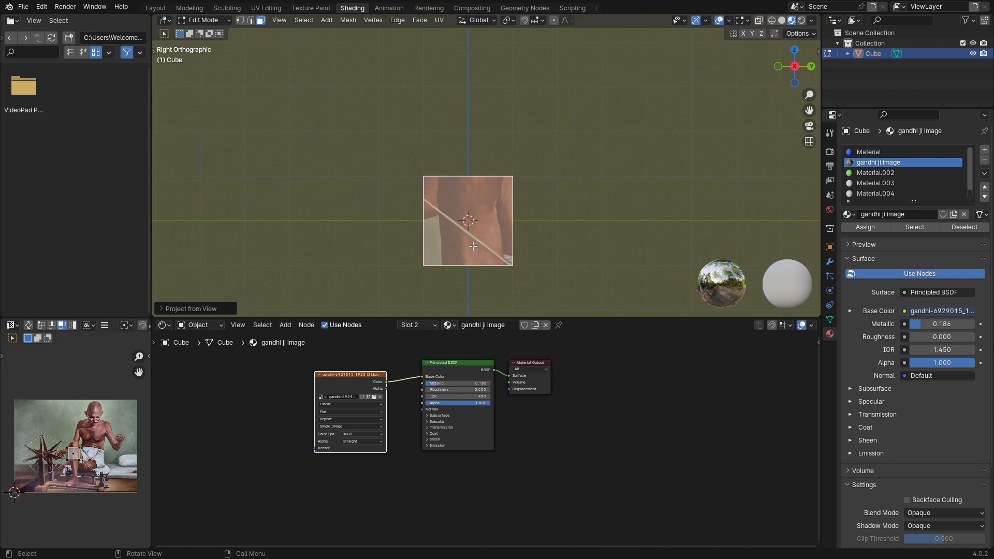
# Step: Enlarge the face's UV island and move it over the seated figure in the Gandhi image
pyautogui.click(73, 455)
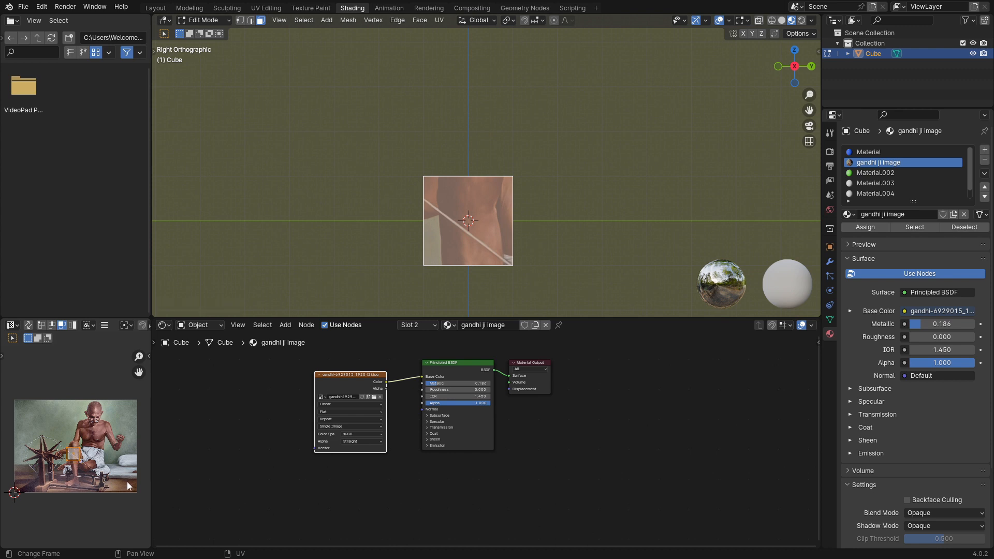
pyautogui.press('s')
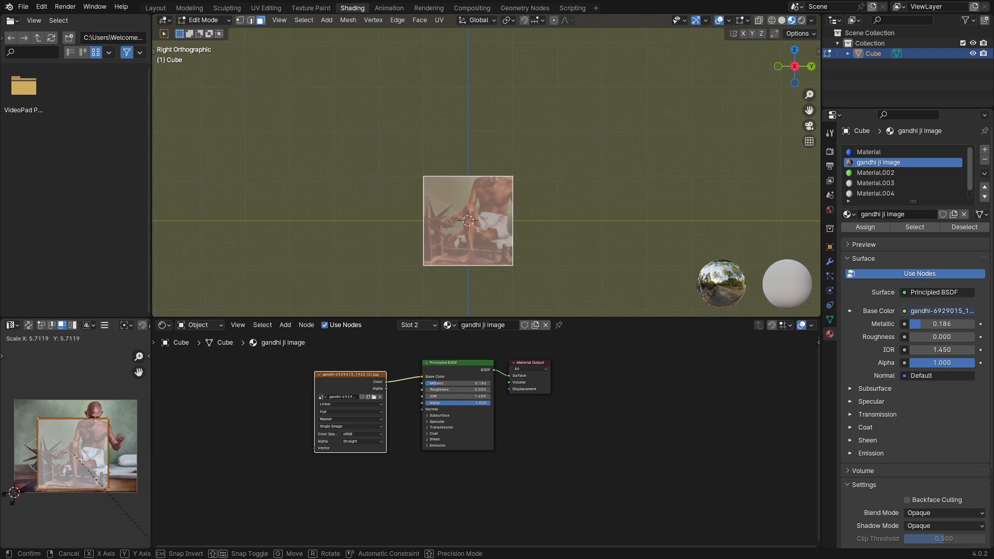
pyautogui.click(51, 507)
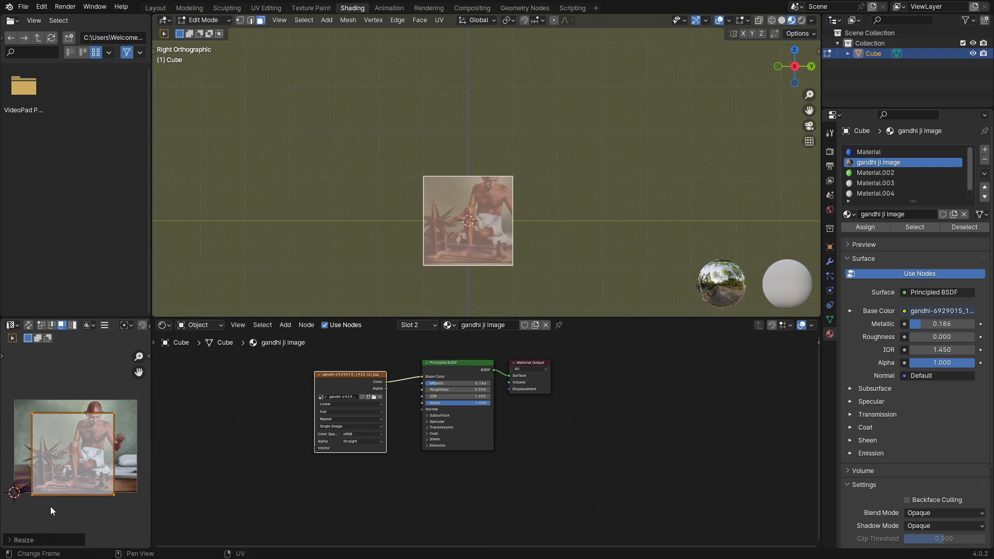
pyautogui.press('g')
pyautogui.click(89, 451)
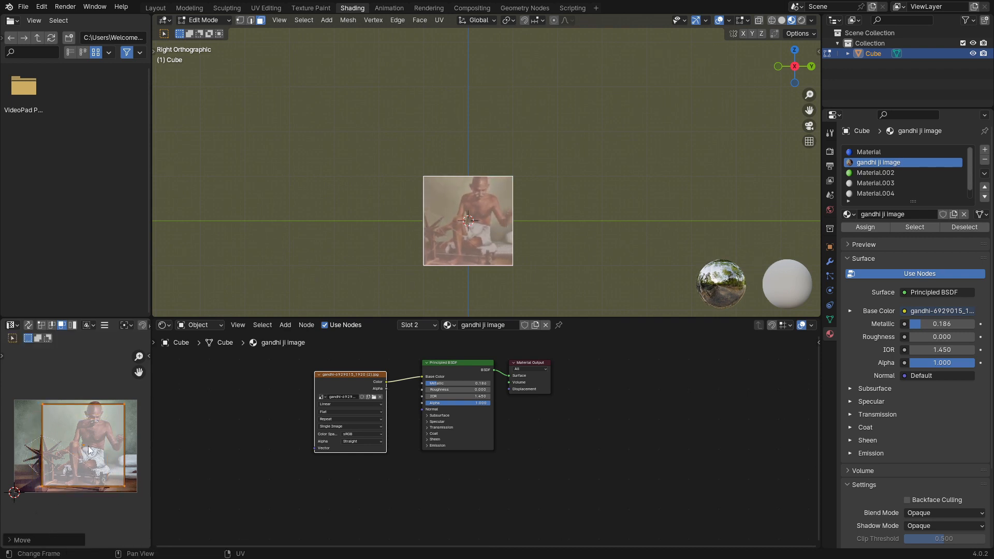
# Step: Scale the UV island up evenly until it spans the height and most of the width of the Gandhi image
pyautogui.press('s')
pyautogui.press('x')
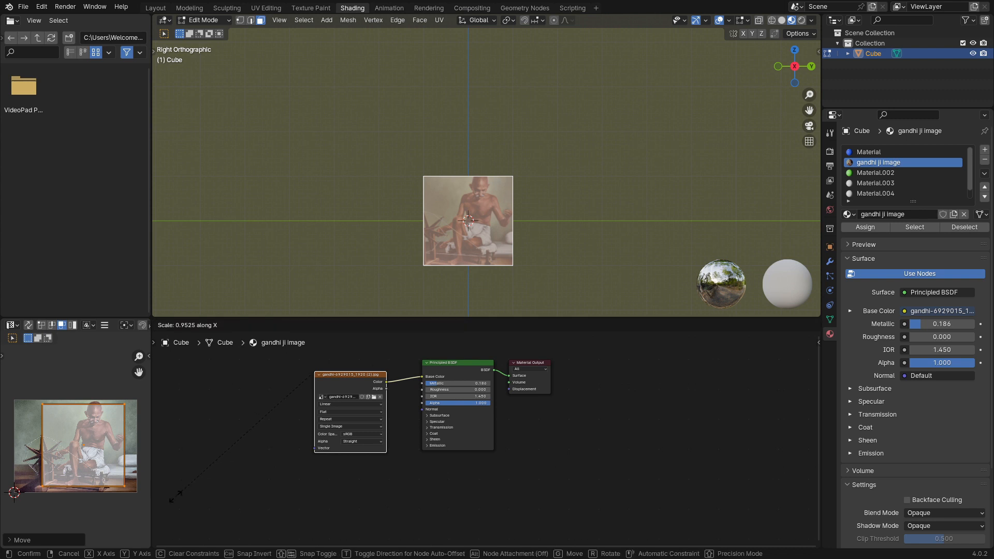
pyautogui.click(176, 496)
pyautogui.press('s')
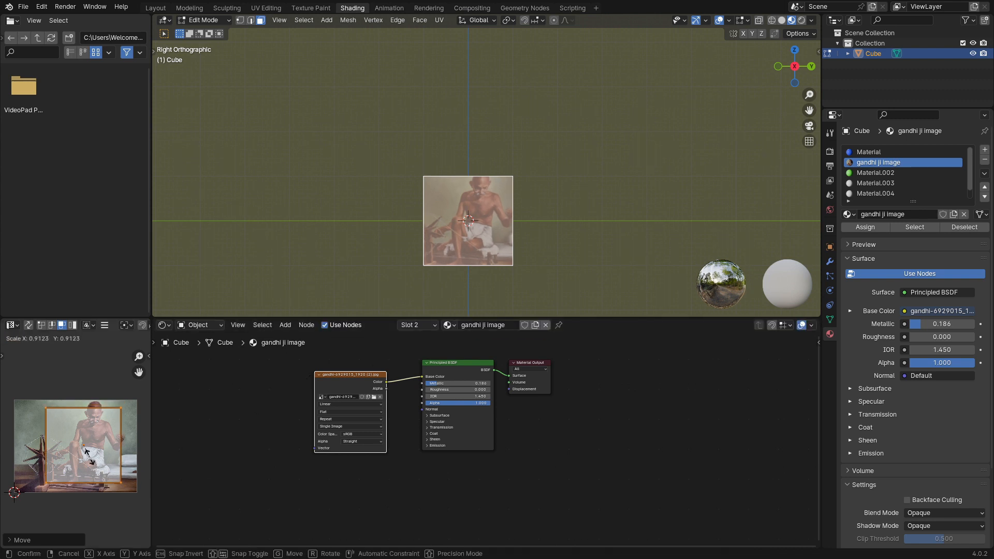
pyautogui.click(87, 459)
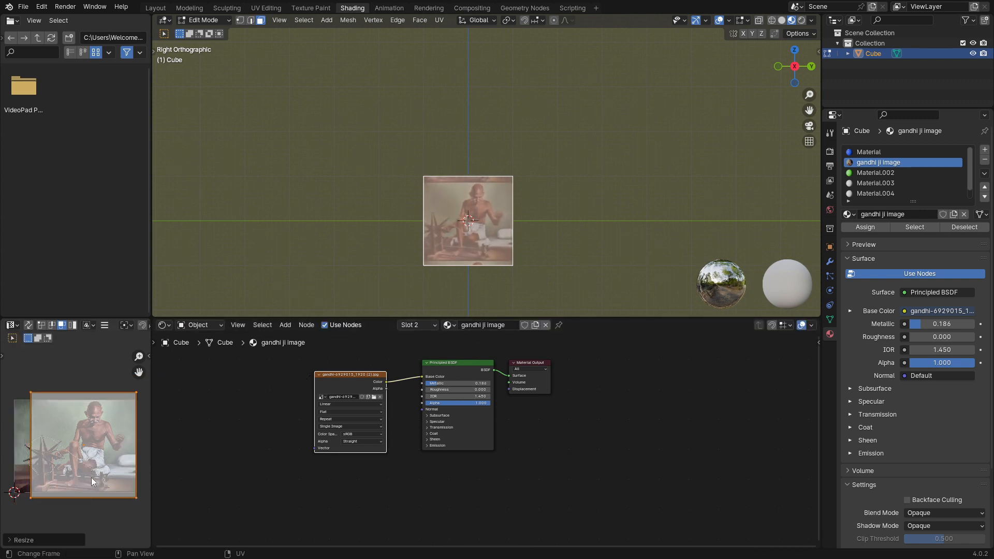
# Step: Scale the UV island to about 0.87 along Y to match the image height, and shift it about 0.03 to the left
pyautogui.press('s')
pyautogui.press('y')
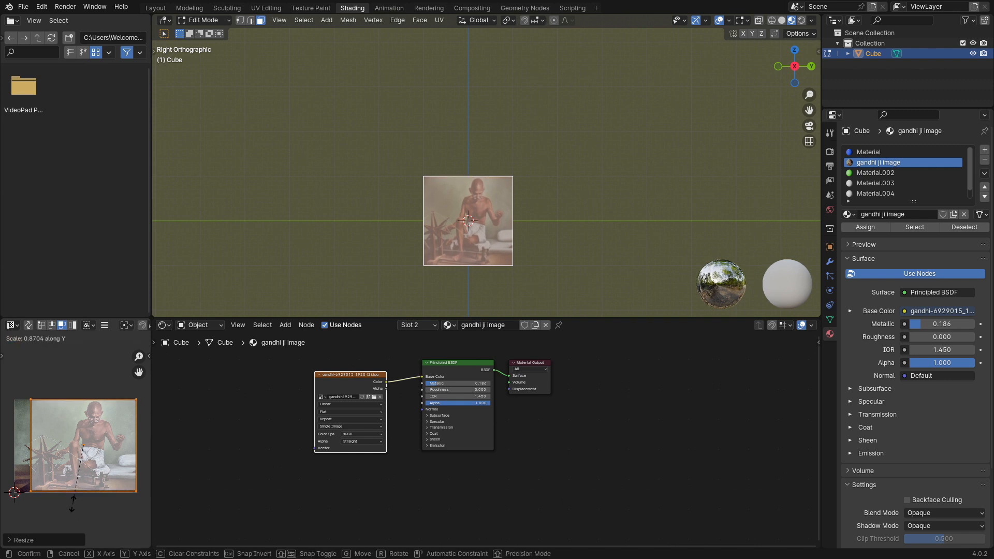
pyautogui.click(90, 477)
pyautogui.press('g')
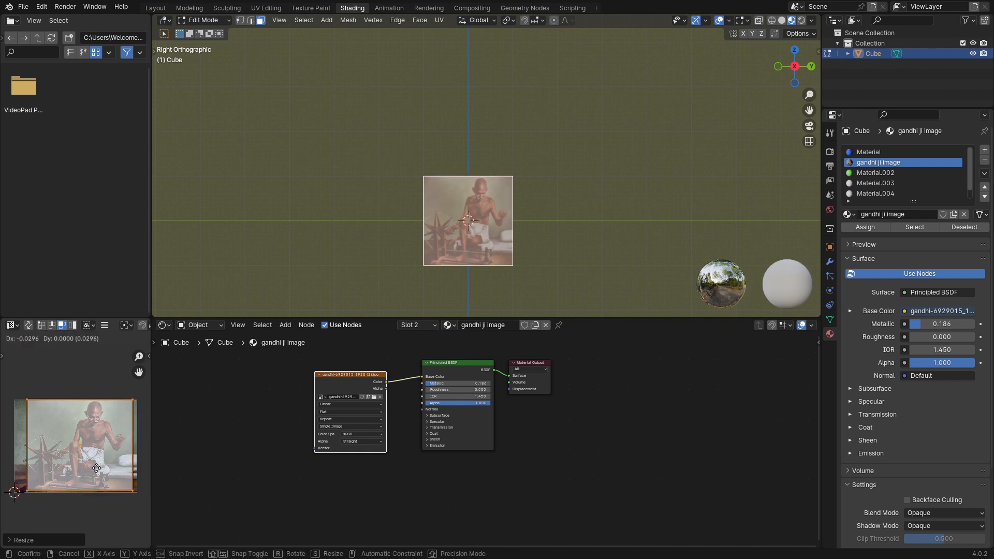
pyautogui.click(97, 471)
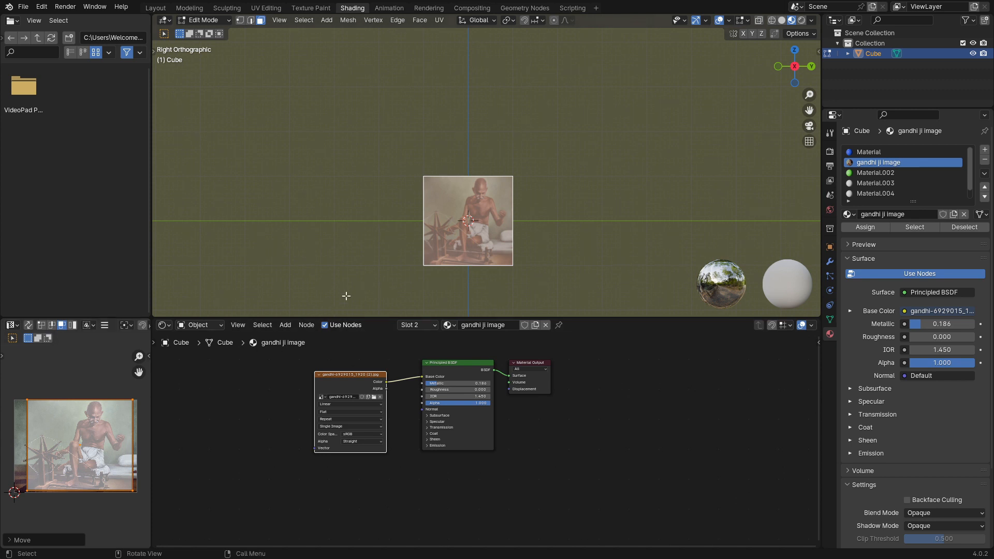
pyautogui.moveTo(346, 297); pyautogui.dragTo(327, 285, button='middle')
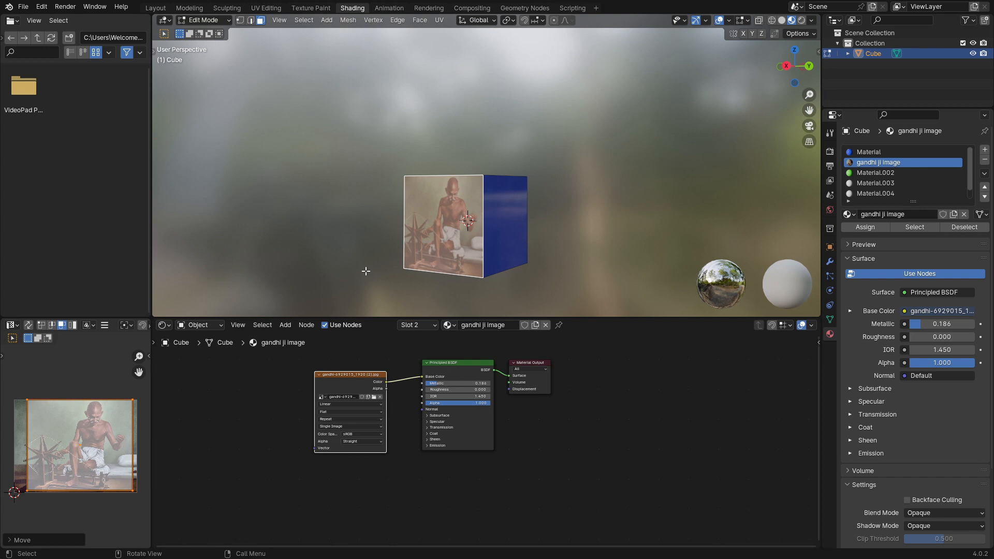
pyautogui.press('u')
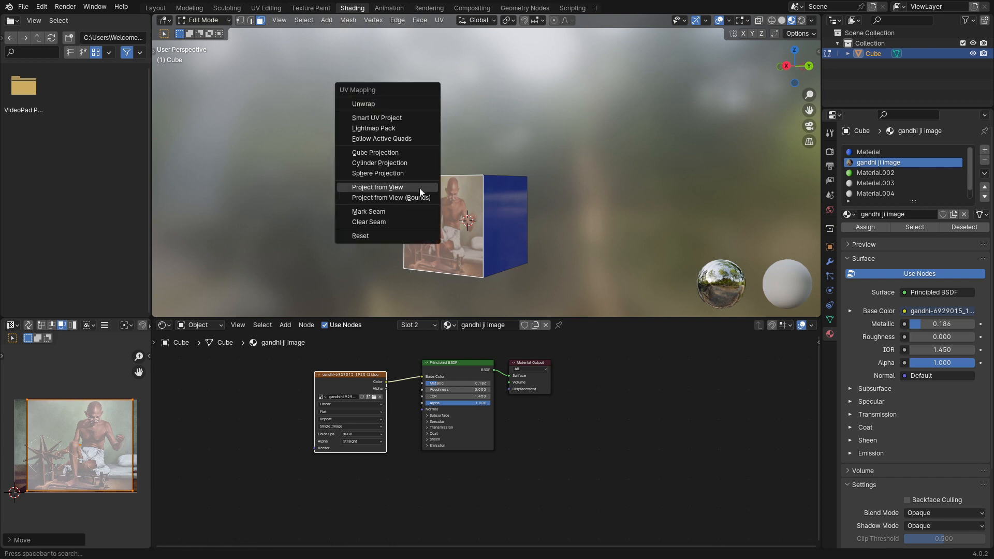
pyautogui.click(384, 188)
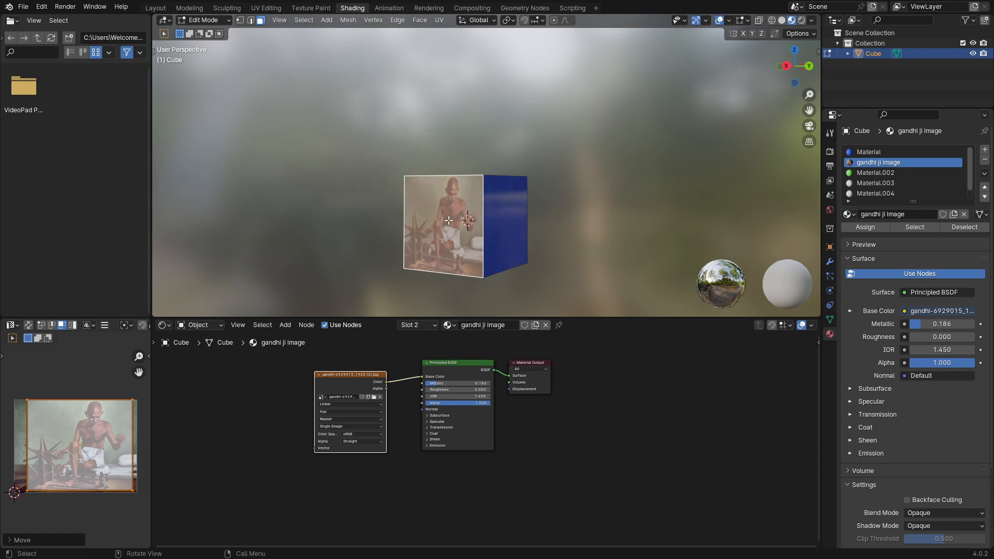
pyautogui.moveTo(456, 228); pyautogui.dragTo(475, 233, button='middle')
pyautogui.press('u')
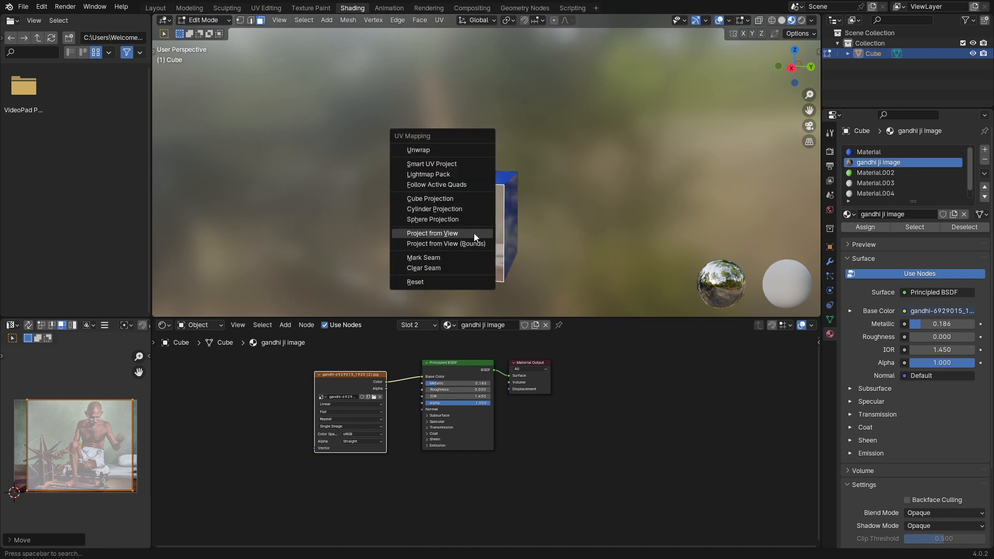
pyautogui.click(438, 236)
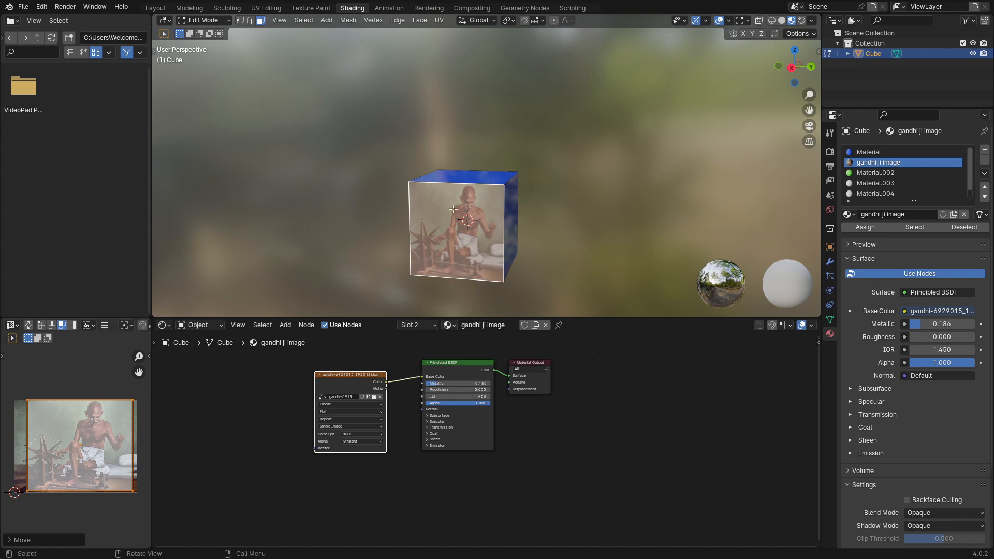
# Step: Return to Object Mode and delete the image-textured cube from the scene
pyautogui.moveTo(449, 251); pyautogui.dragTo(510, 247, button='middle')
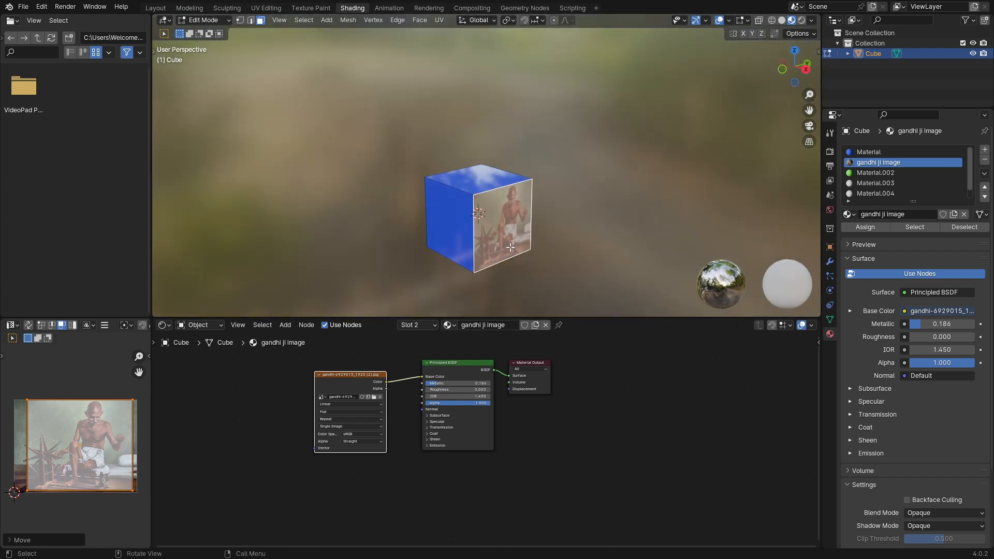
pyautogui.press('Tab')
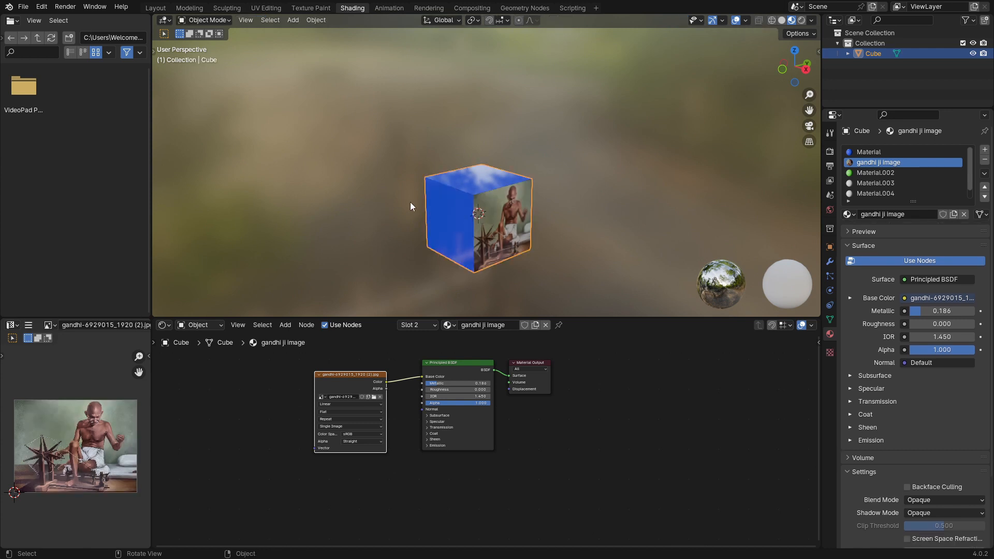
pyautogui.scroll(-1, 409, 202)
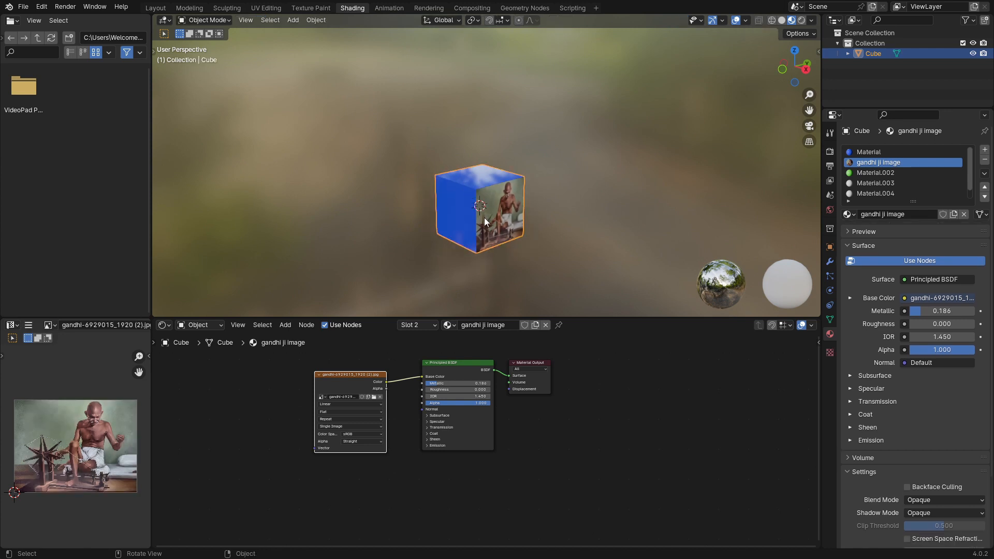
pyautogui.press('x')
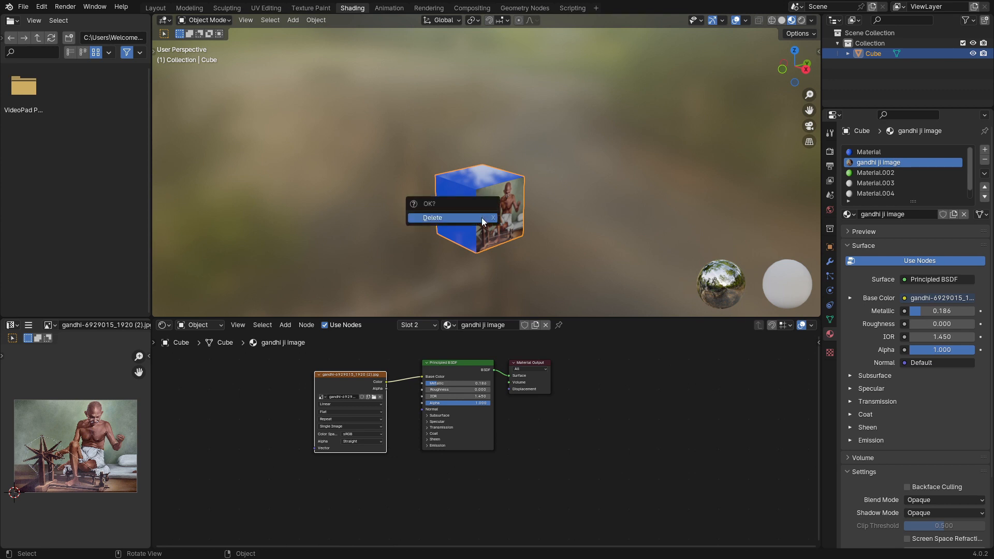
pyautogui.click(445, 218)
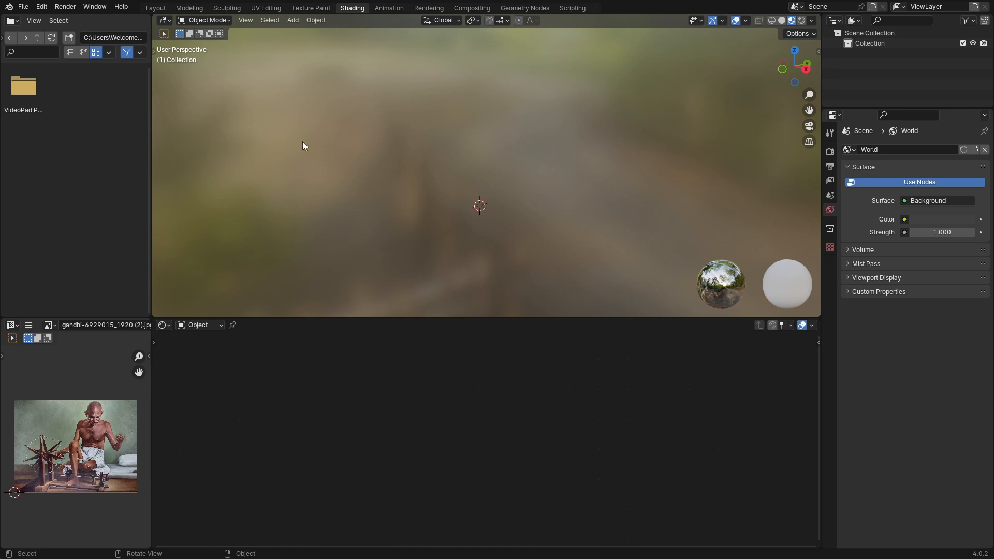
# Step: Switch to the Layout workspace and add a new cube mesh at the world origin
pyautogui.click(155, 8)
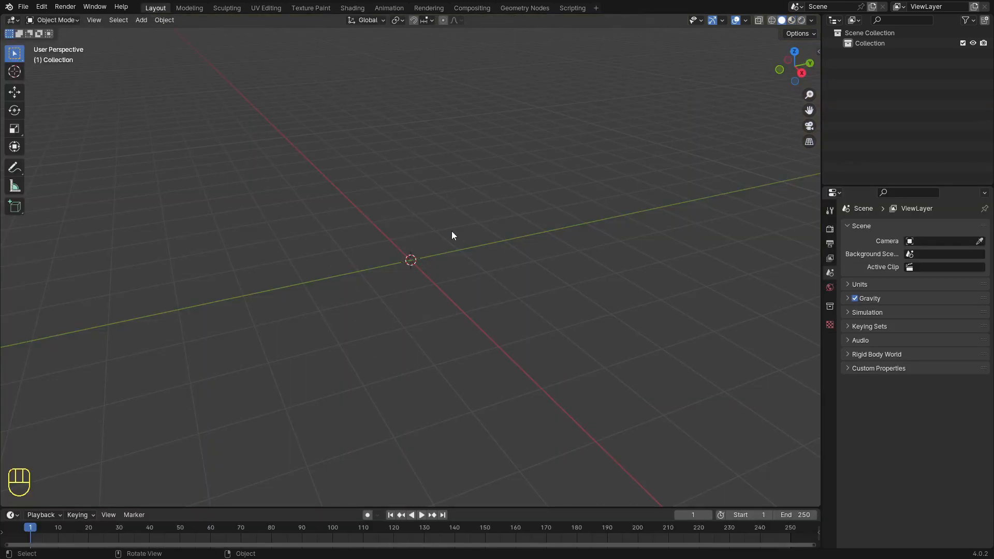
pyautogui.moveTo(397, 269); pyautogui.dragTo(417, 161, button='middle')
pyautogui.click(352, 8)
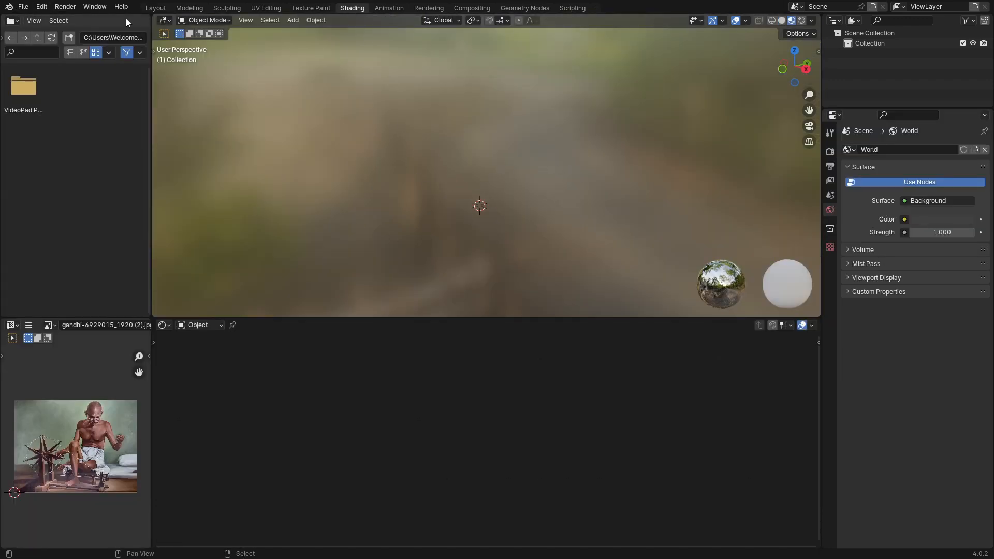
pyautogui.click(155, 9)
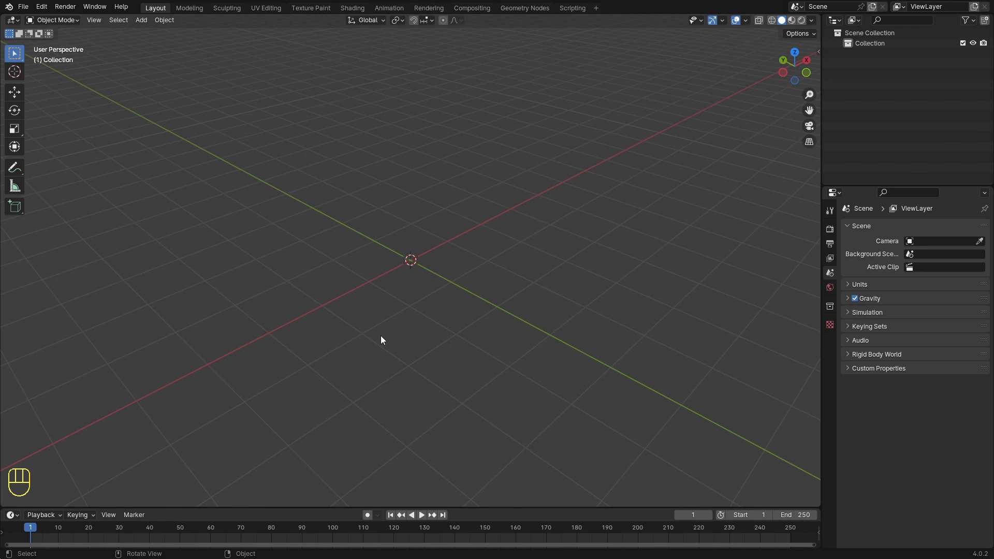
pyautogui.hotkey('shift', 'a')
pyautogui.moveTo(381, 336)
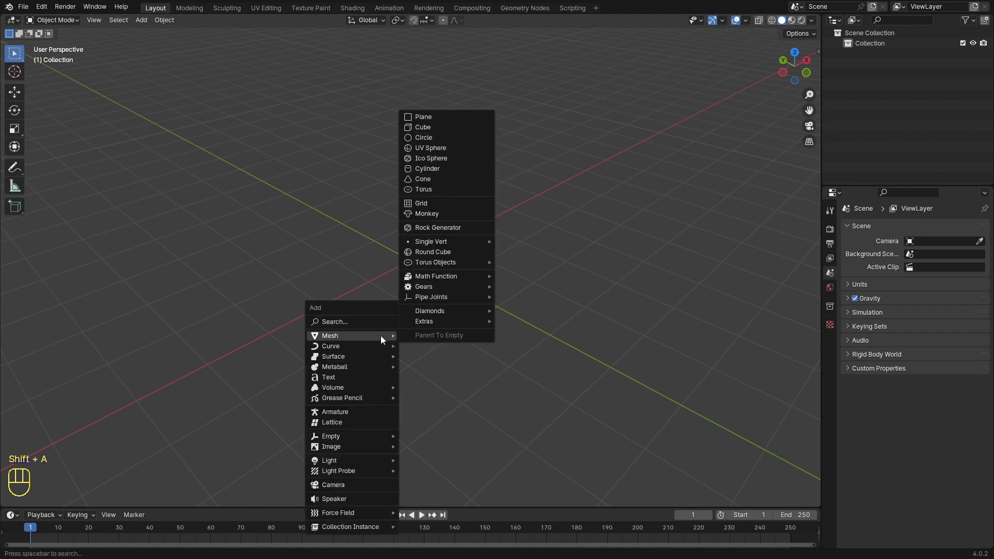
pyautogui.click(429, 128)
# Step: In Edit Mode, flatten the cube to about 0.06 along Z and scale it about 1.7 in X and Y only
pyautogui.press('Tab')
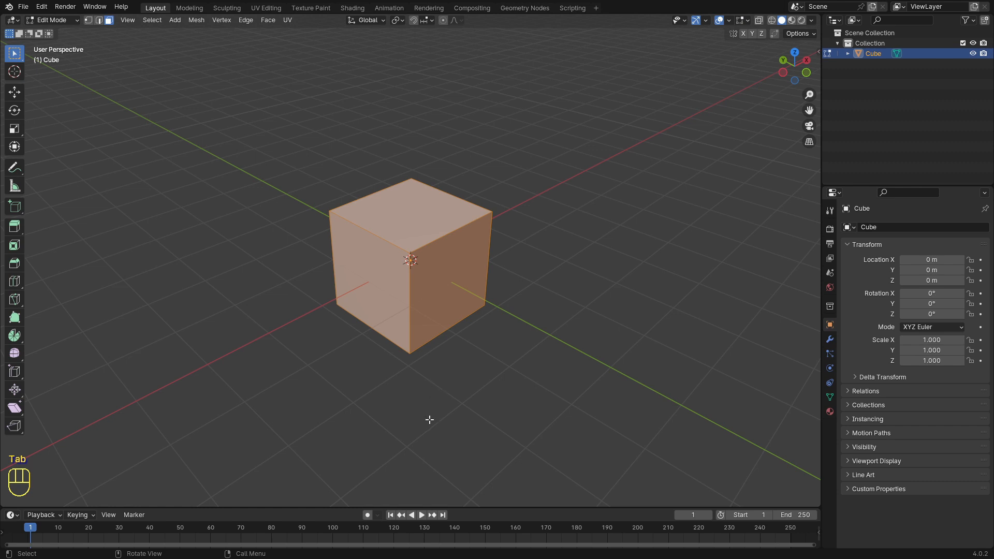
pyautogui.press('s')
pyautogui.press('z')
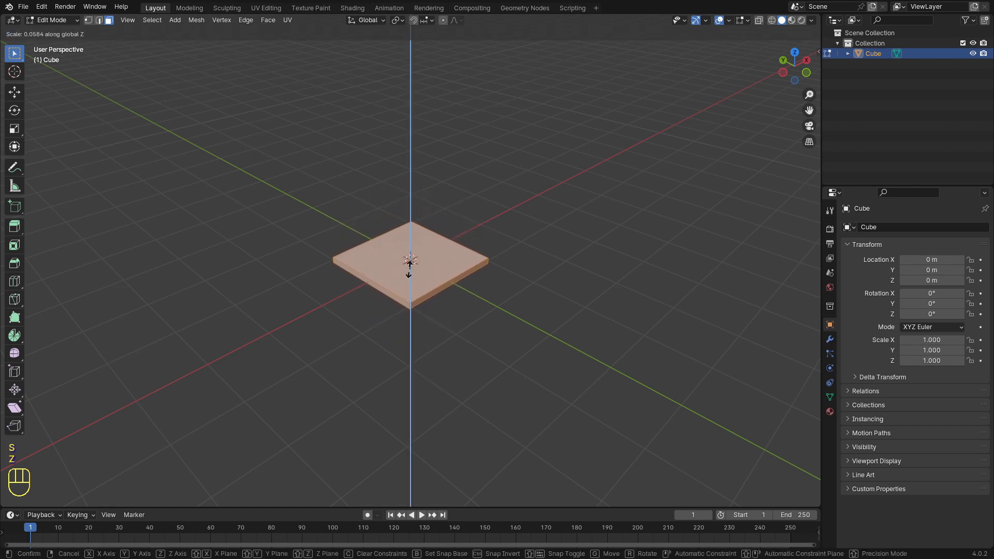
pyautogui.click(409, 264)
pyautogui.press('s')
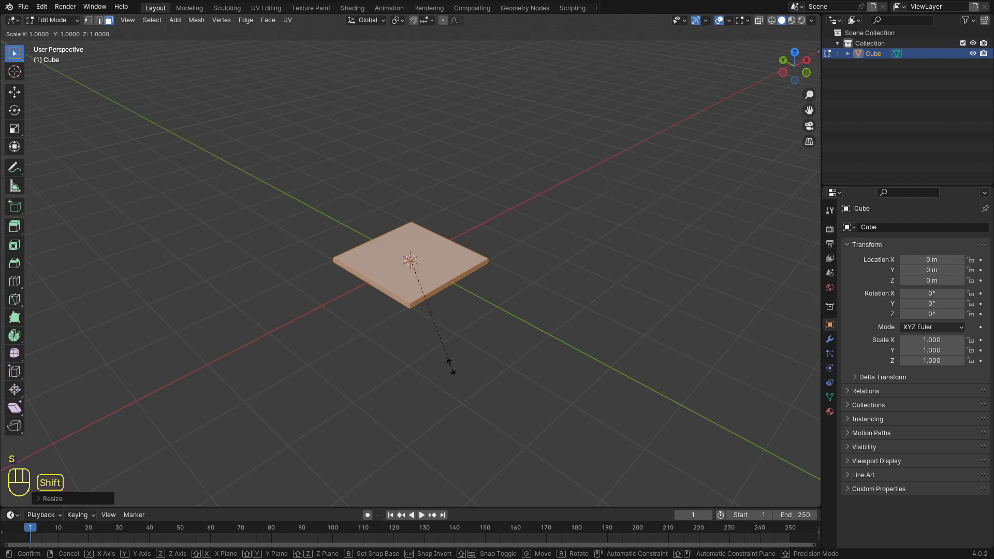
pyautogui.hotkey('shift', 'z')
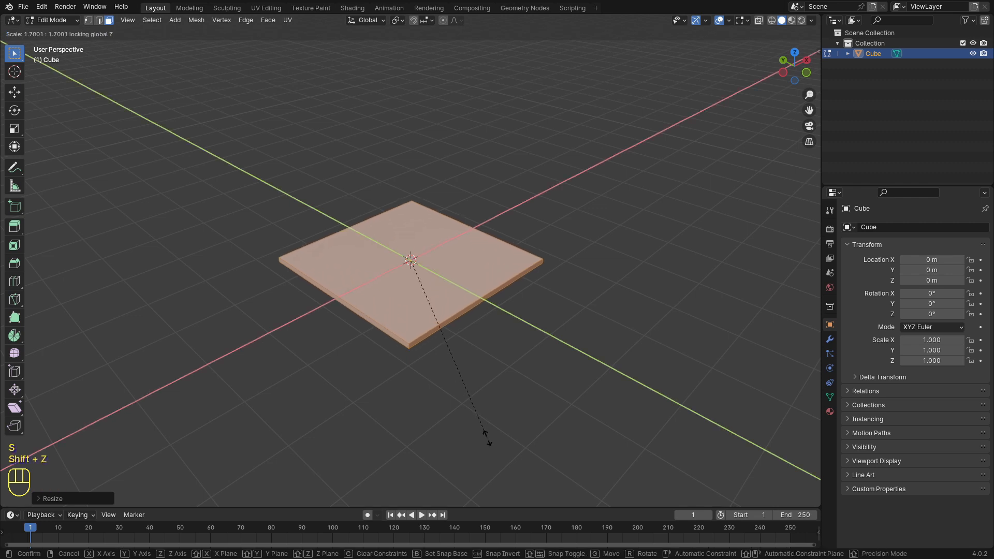
pyautogui.click(478, 431)
# Step: Add a centered loop cut along the slab's Y direction and bevel it about 1.53 m wide, leaving narrow strips at both X sides
pyautogui.moveTo(464, 368); pyautogui.dragTo(418, 361, button='middle')
pyautogui.hotkey('ctrl', 'r')
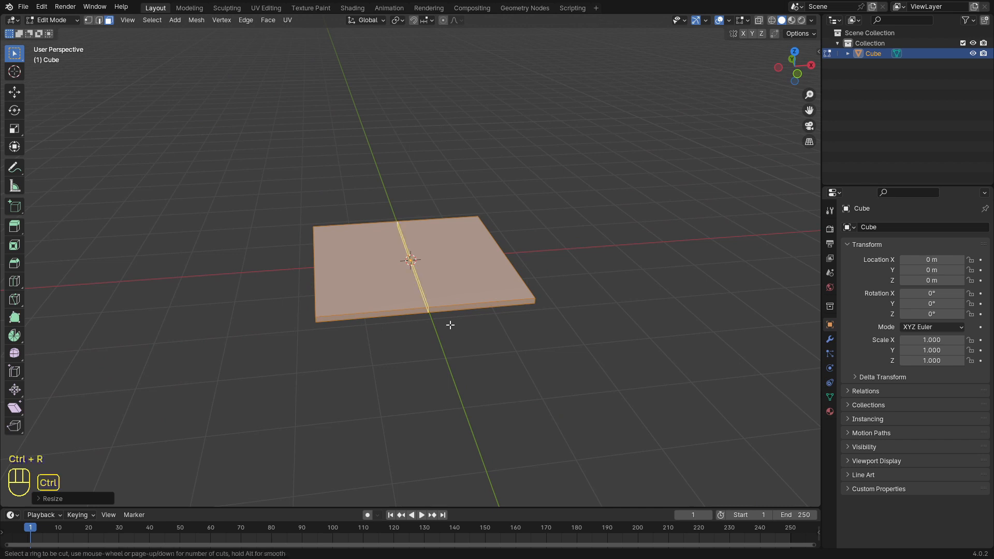
pyautogui.click(450, 326)
pyautogui.rightClick(464, 333)
pyautogui.press('ctrl')
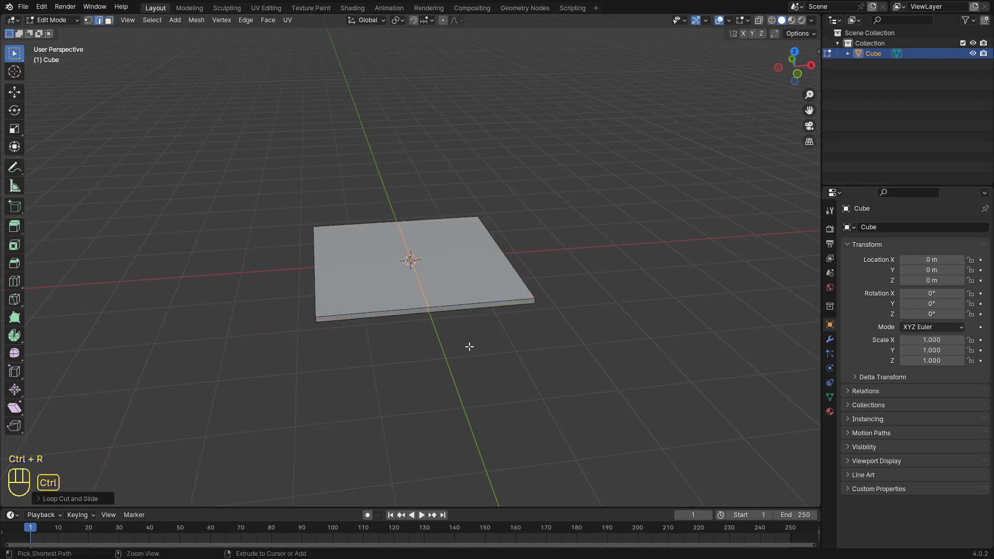
pyautogui.hotkey('ctrl', 'b')
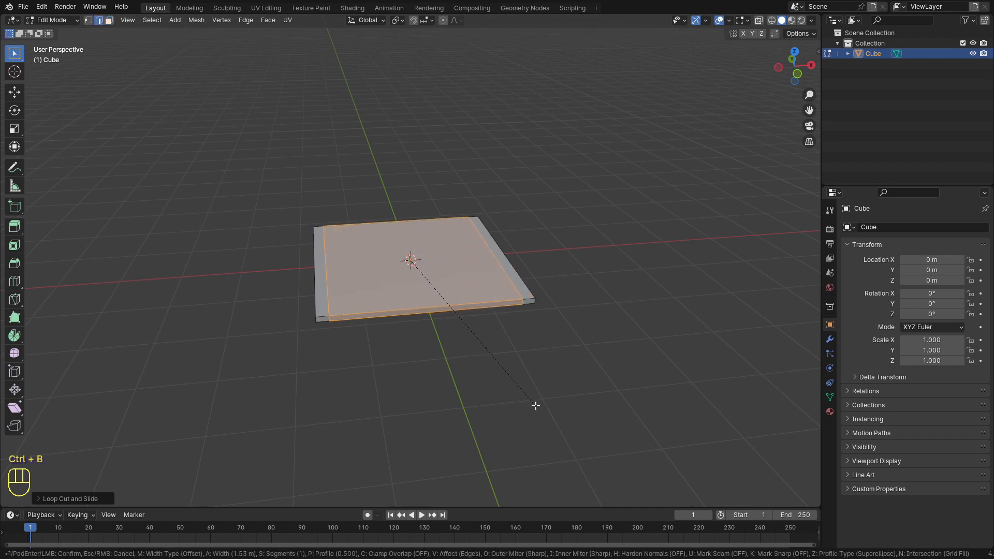
pyautogui.click(537, 404)
# Step: Add a centered loop cut along the slab's X direction and bevel it outward, leaving narrow strips at both Y sides
pyautogui.moveTo(598, 328); pyautogui.dragTo(397, 324, button='middle')
pyautogui.hotkey('ctrl', 'r')
pyautogui.click(407, 328)
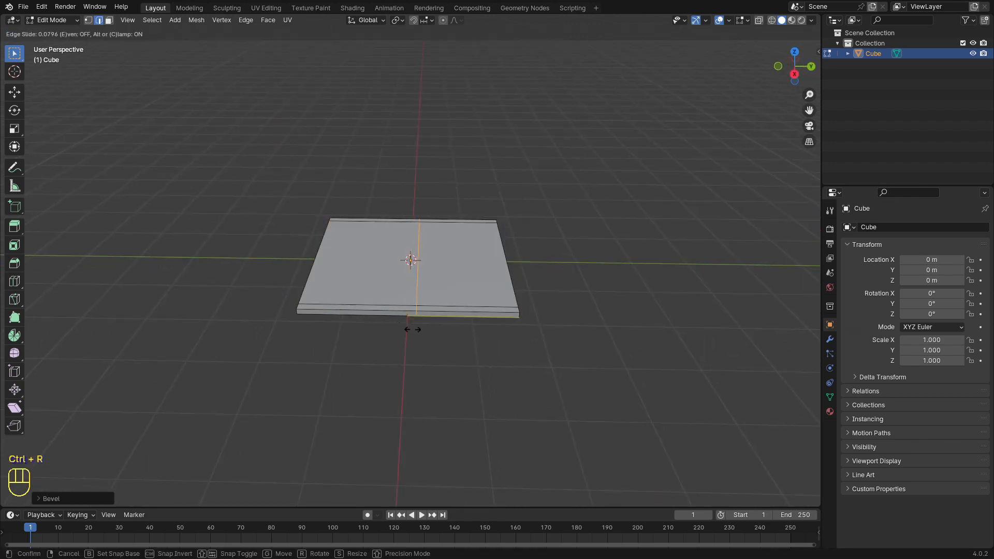
pyautogui.rightClick(439, 354)
pyautogui.hotkey('ctrl', 'b')
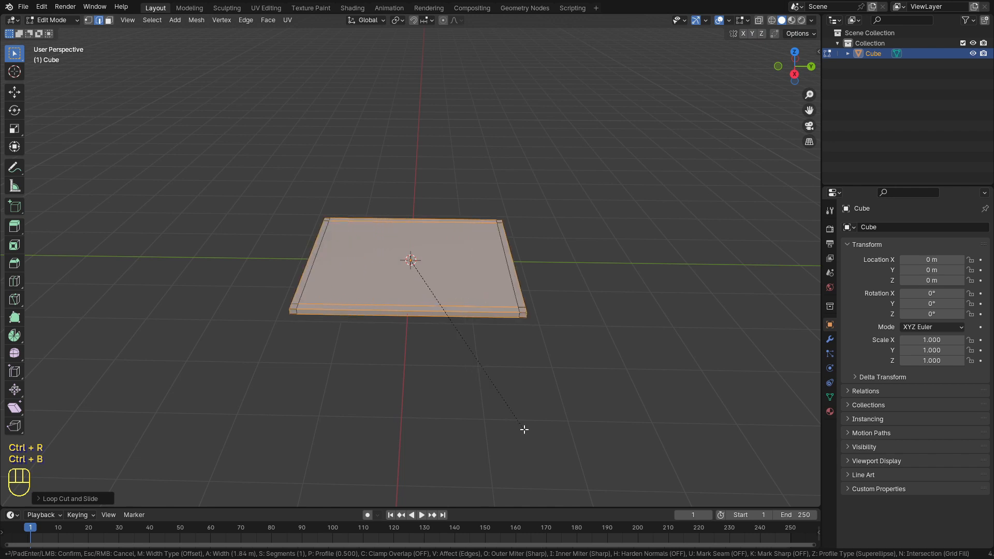
pyautogui.click(506, 424)
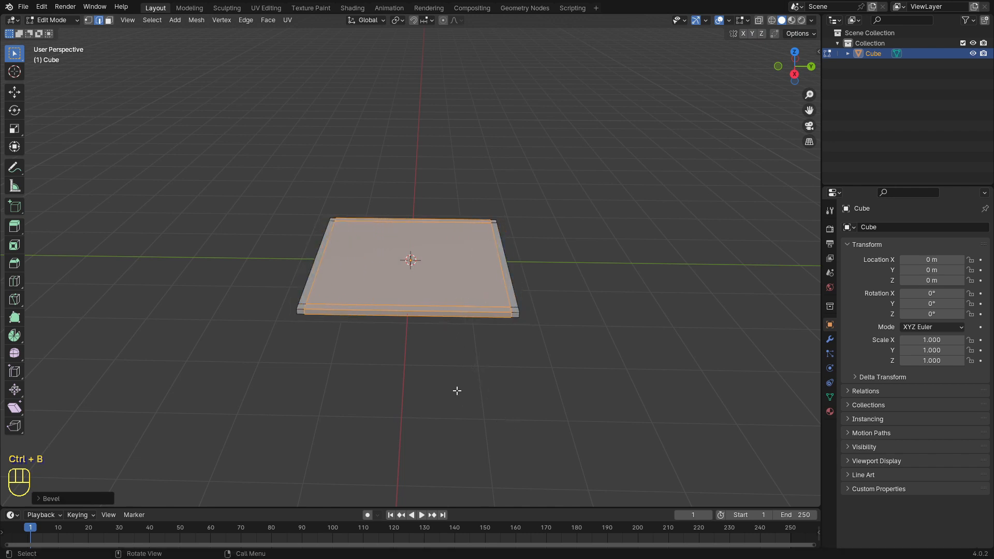
# Step: Extrude the narrow top faces along the slab's +Y and +X edges, including their three corners, upward about 1.89 m as two walls
pyautogui.press('KP_7')
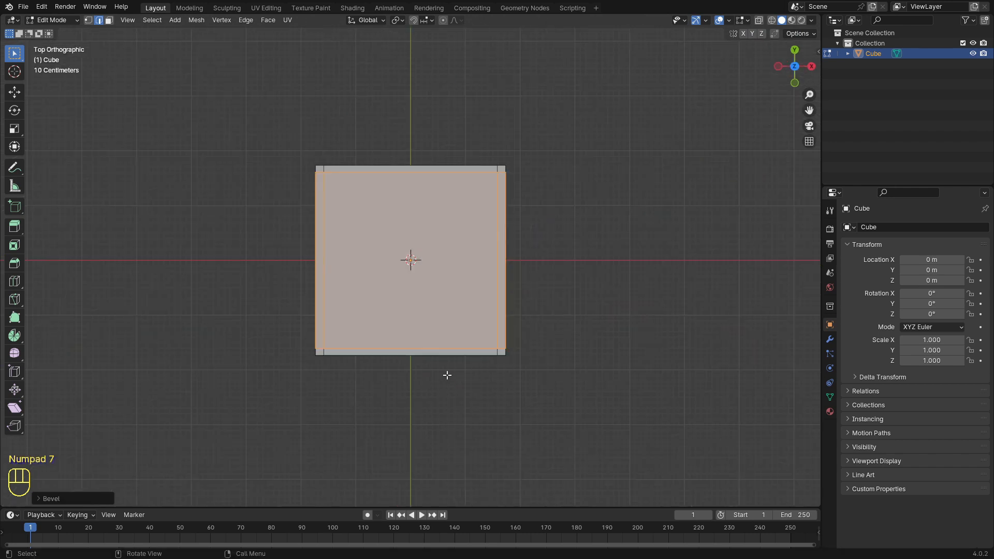
pyautogui.click(318, 169)
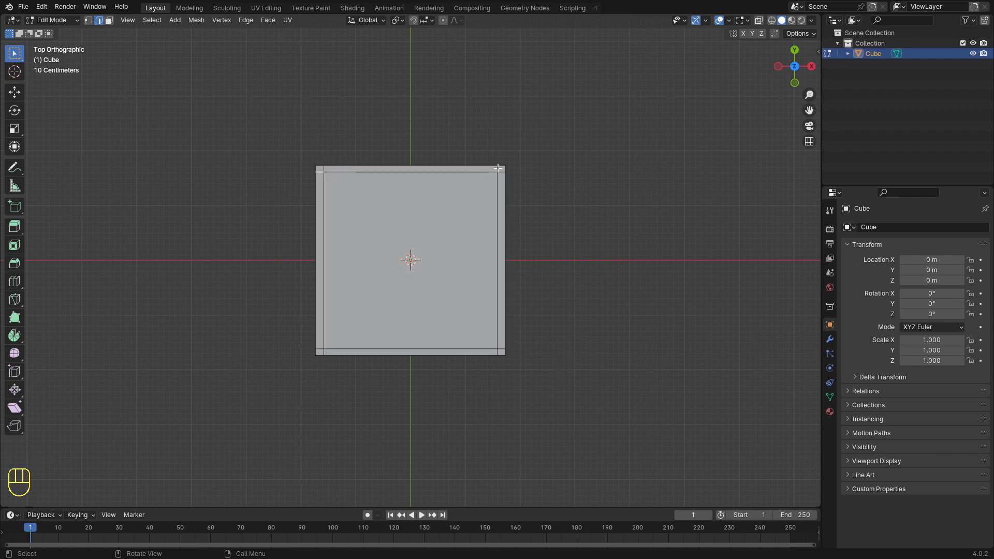
pyautogui.press('3')
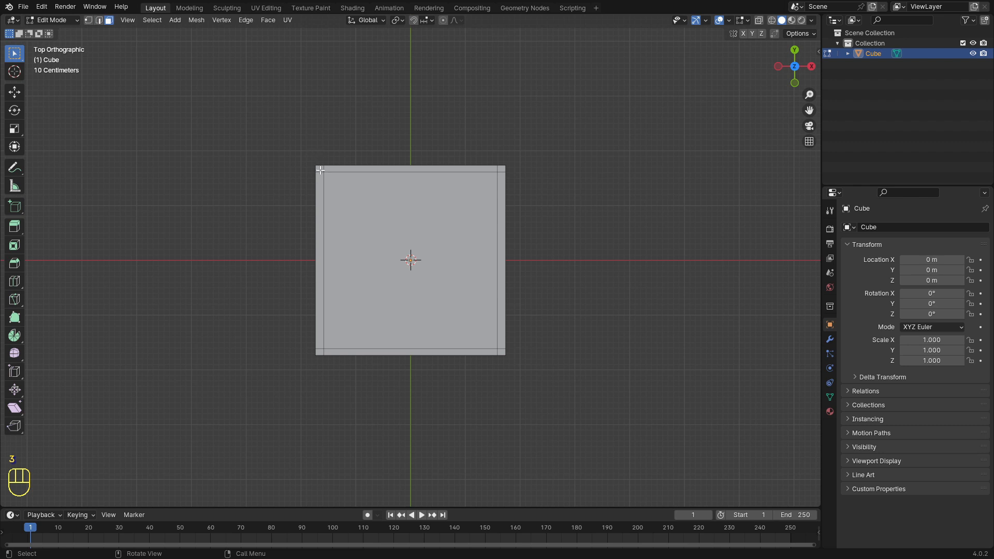
pyautogui.click(320, 170)
pyautogui.keyDown('shift'); pyautogui.click(342, 170); pyautogui.keyUp('shift')
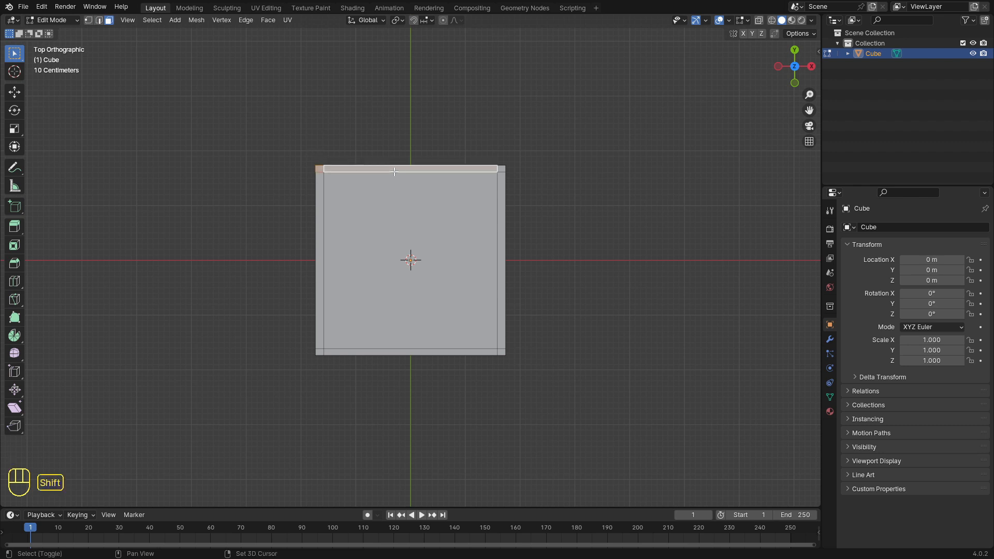
pyautogui.keyDown('shift'); pyautogui.click(502, 169); pyautogui.keyUp('shift')
pyautogui.keyDown('shift'); pyautogui.click(506, 256); pyautogui.keyUp('shift')
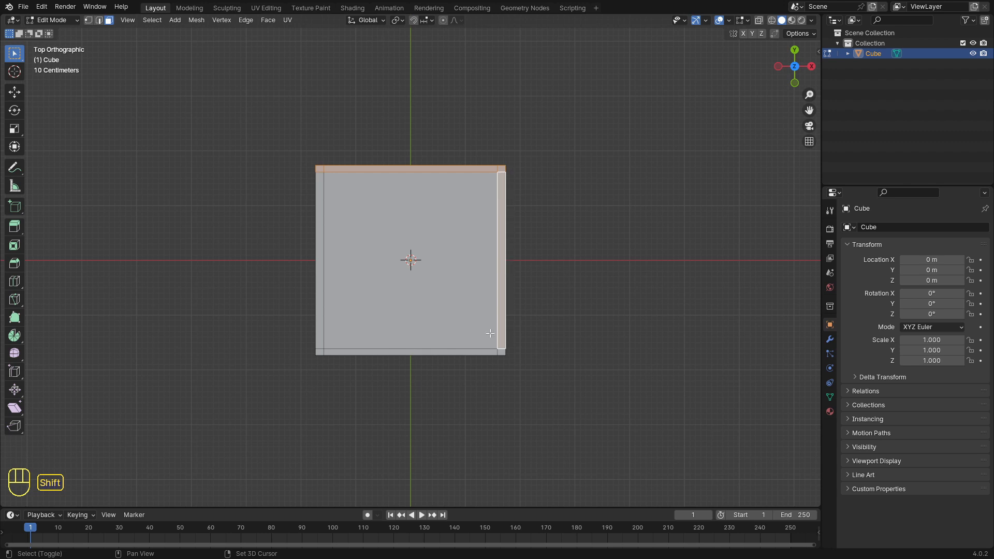
pyautogui.keyDown('shift'); pyautogui.click(501, 352); pyautogui.keyUp('shift')
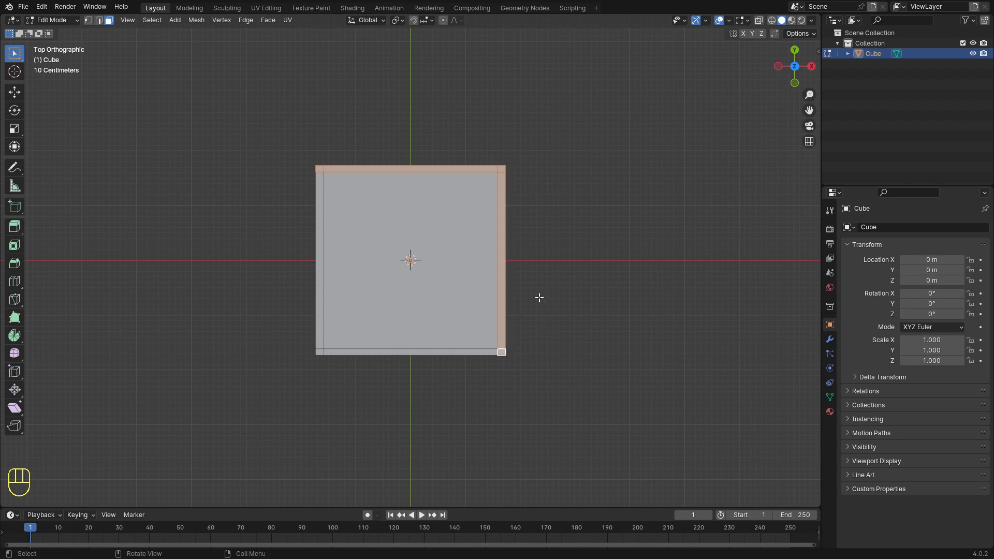
pyautogui.press('KP_1')
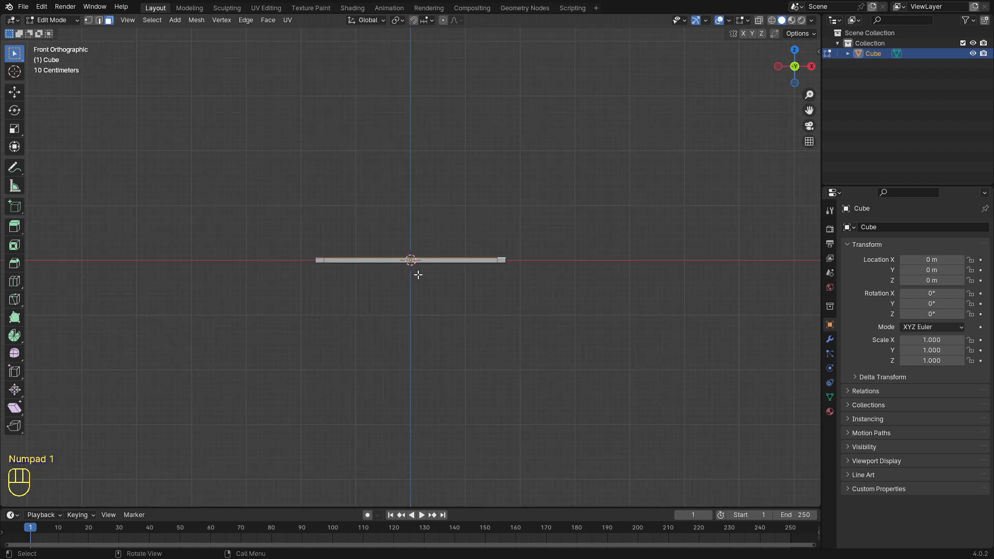
pyautogui.press('e')
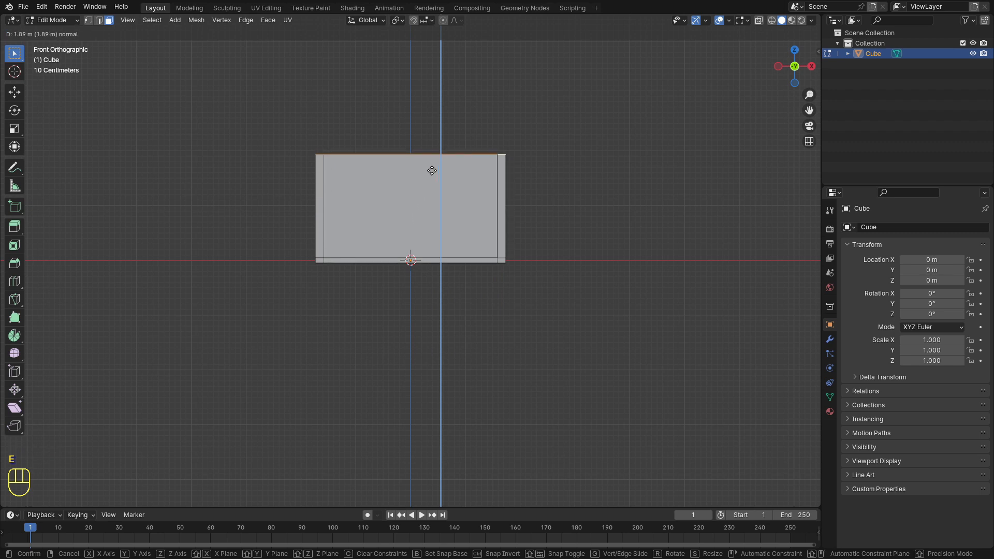
pyautogui.click(432, 171)
pyautogui.moveTo(383, 204); pyautogui.dragTo(420, 240, button='middle')
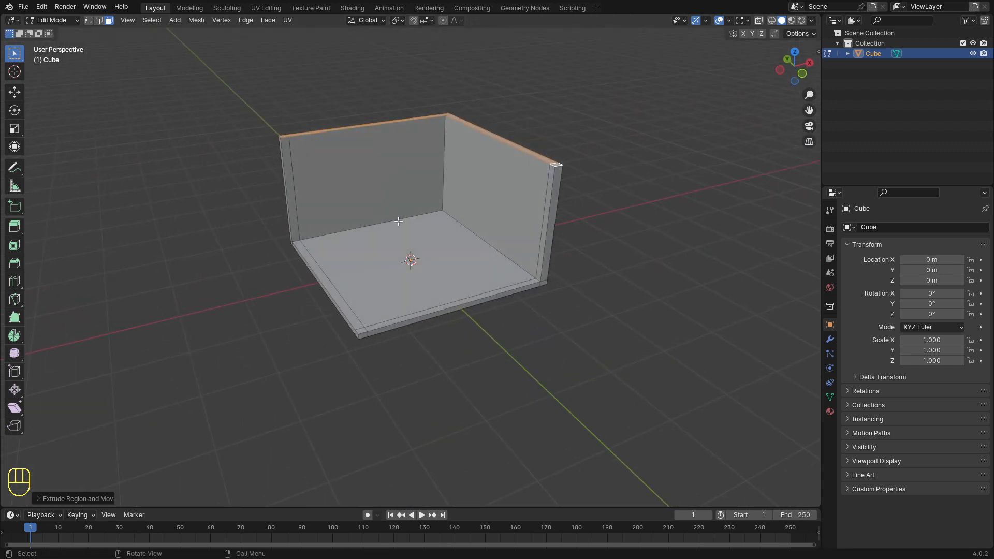
# Step: Return to Object Mode and, in the Shading workspace, add a material slot with a new material to the two-walled room
pyautogui.press('Tab')
pyautogui.moveTo(399, 221); pyautogui.dragTo(342, 168, button='middle')
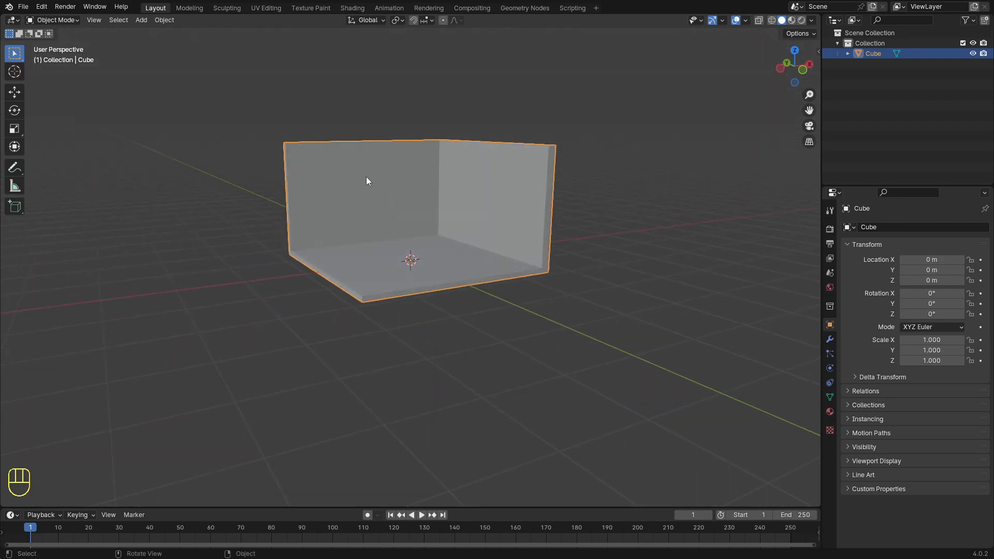
pyautogui.scroll(2, 368, 181)
pyautogui.scroll(-2, 365, 141)
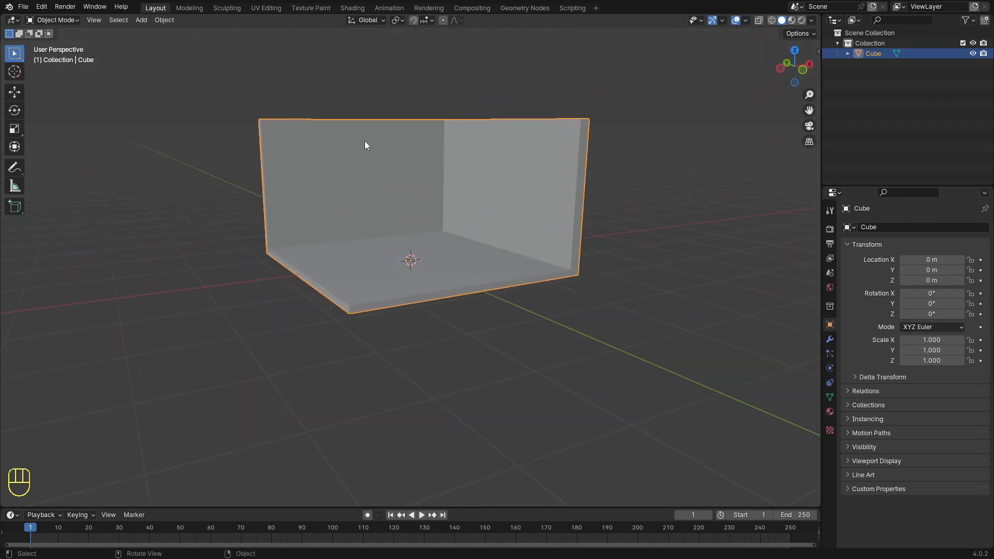
pyautogui.moveTo(364, 141); pyautogui.dragTo(395, 163, button='middle')
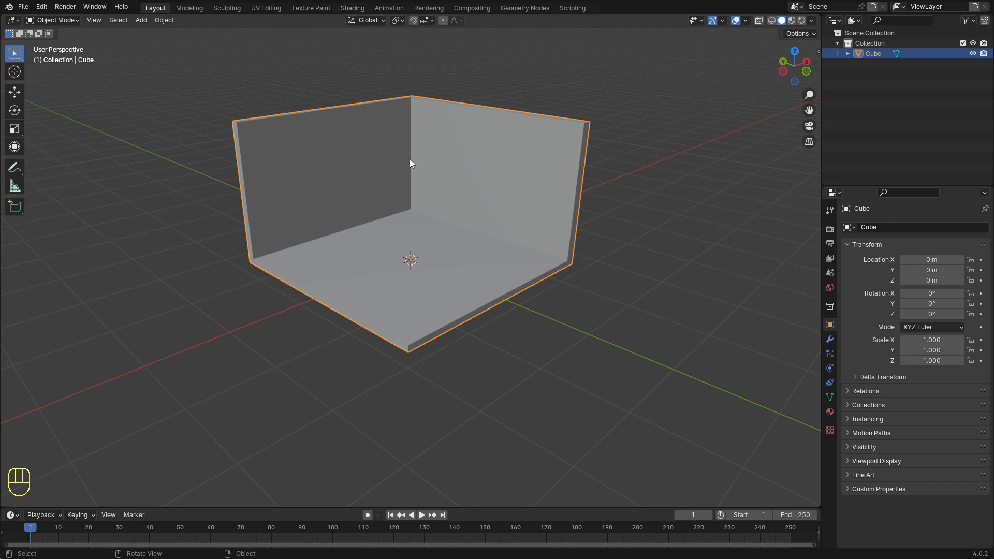
pyautogui.click(355, 9)
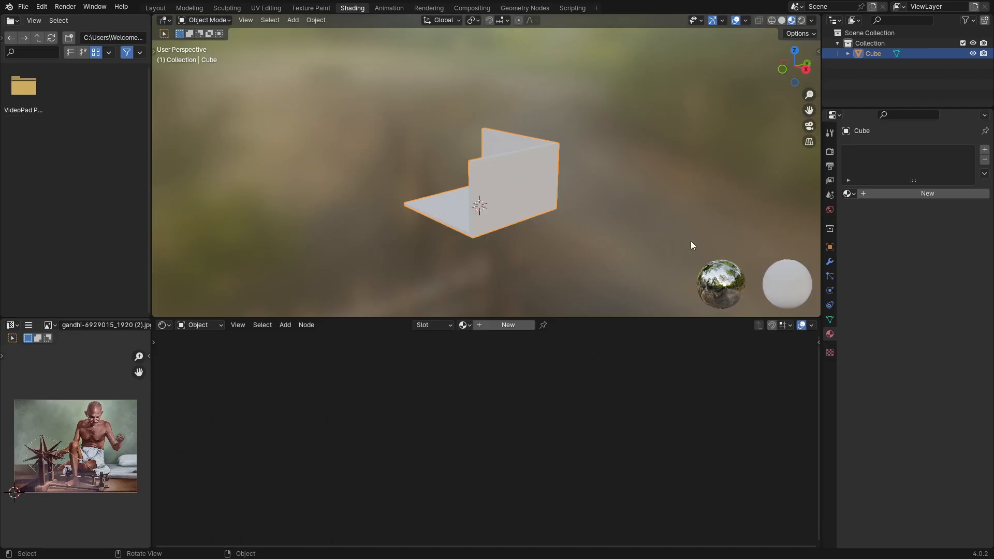
pyautogui.moveTo(356, 196); pyautogui.dragTo(487, 200, button='middle')
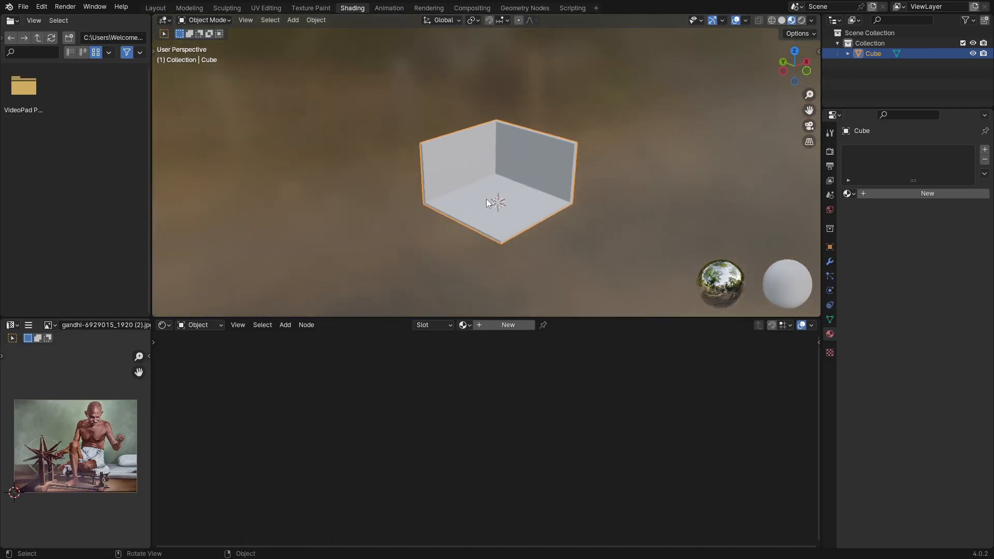
pyautogui.click(986, 151)
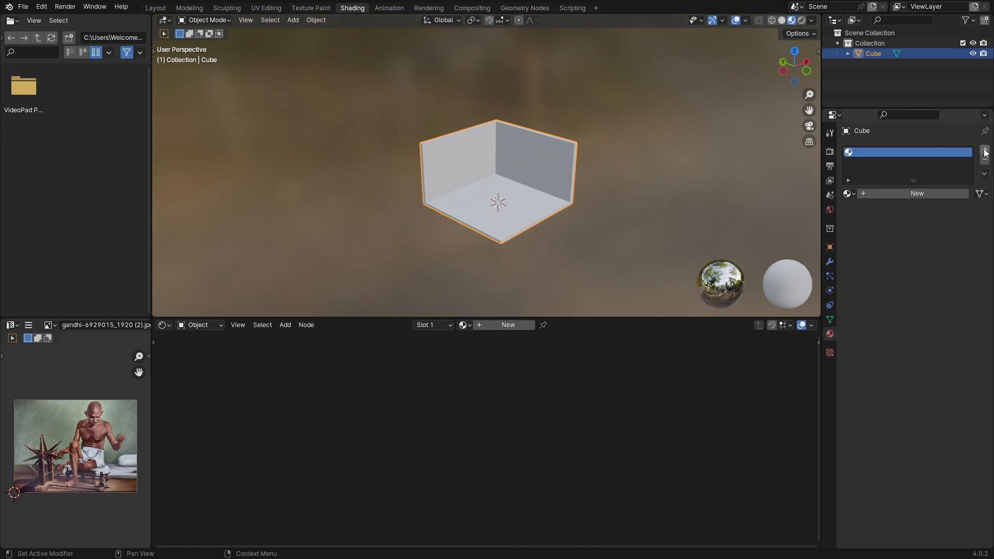
pyautogui.click(902, 193)
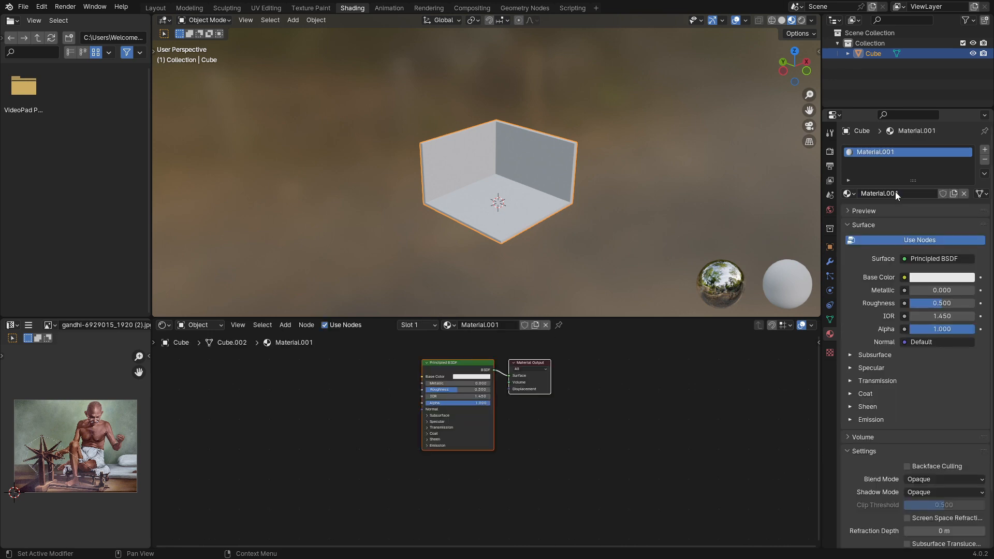
# Step: Set the base color of the room's Material.001 to a light red
pyautogui.moveTo(569, 164)
pyautogui.mouseDown(button='middle')
pyautogui.moveTo(488, 151)
pyautogui.moveTo(554, 160)
pyautogui.mouseUp(button='middle')
pyautogui.moveTo(652, 173); pyautogui.dragTo(522, 170, button='middle')
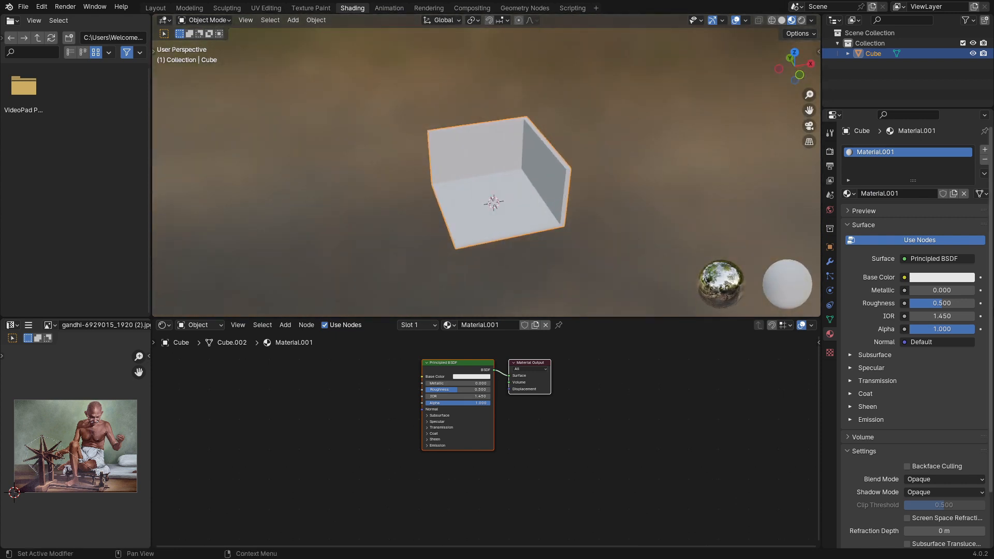
pyautogui.click(940, 278)
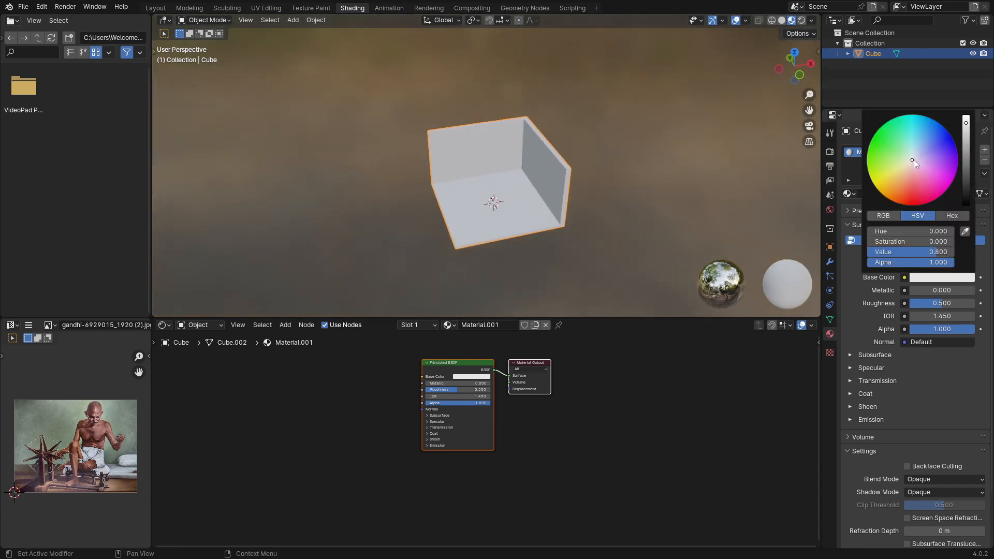
pyautogui.moveTo(914, 160); pyautogui.dragTo(910, 192)
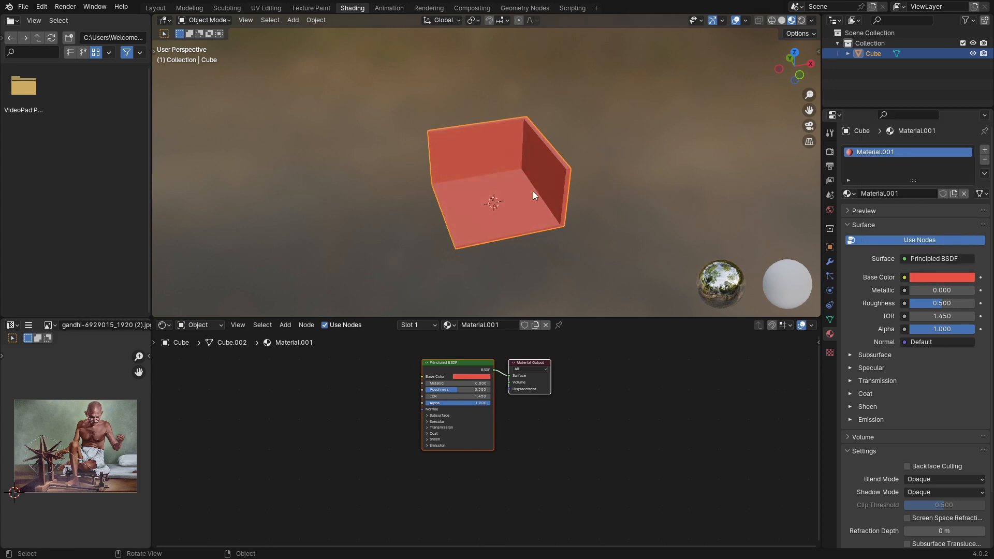
# Step: Add a second material slot with a new material to the two-walled room
pyautogui.moveTo(533, 195)
pyautogui.mouseDown(button='middle')
pyautogui.moveTo(467, 157)
pyautogui.moveTo(502, 106)
pyautogui.moveTo(558, 120)
pyautogui.moveTo(547, 160)
pyautogui.moveTo(421, 182)
pyautogui.moveTo(394, 155)
pyautogui.moveTo(554, 171)
pyautogui.moveTo(535, 177)
pyautogui.mouseUp(button='middle')
pyautogui.scroll(3, 555, 170)
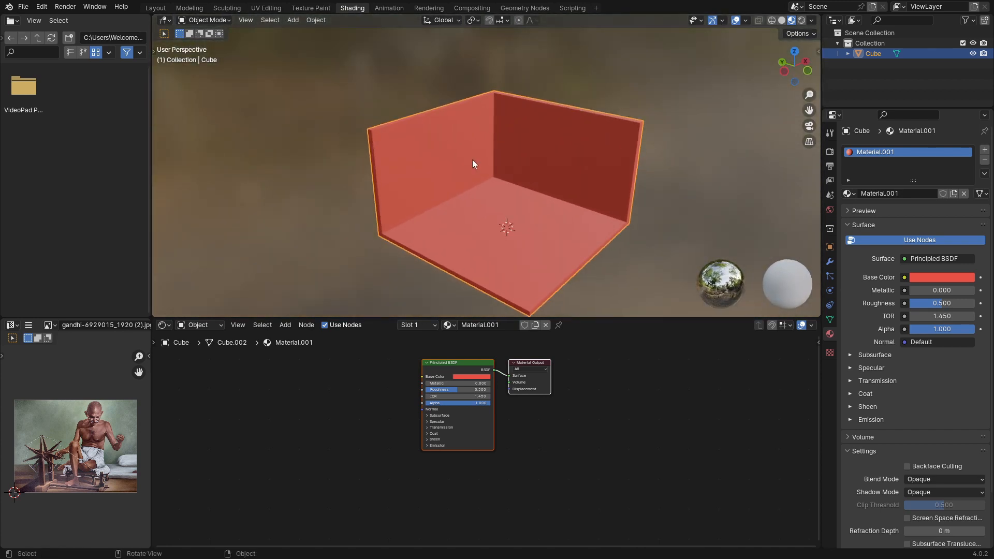
pyautogui.moveTo(418, 150); pyautogui.dragTo(359, 144, button='middle')
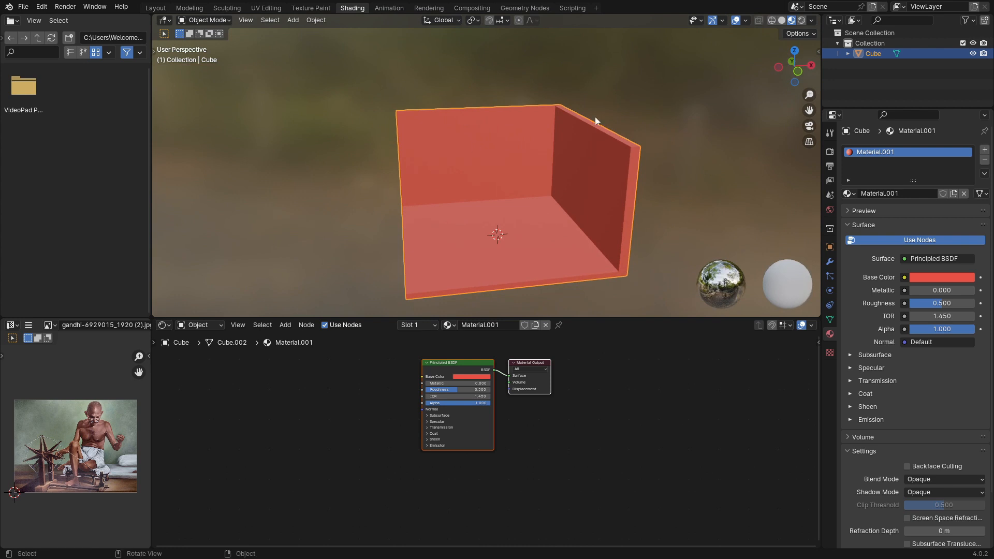
pyautogui.moveTo(607, 205); pyautogui.dragTo(484, 151, button='middle')
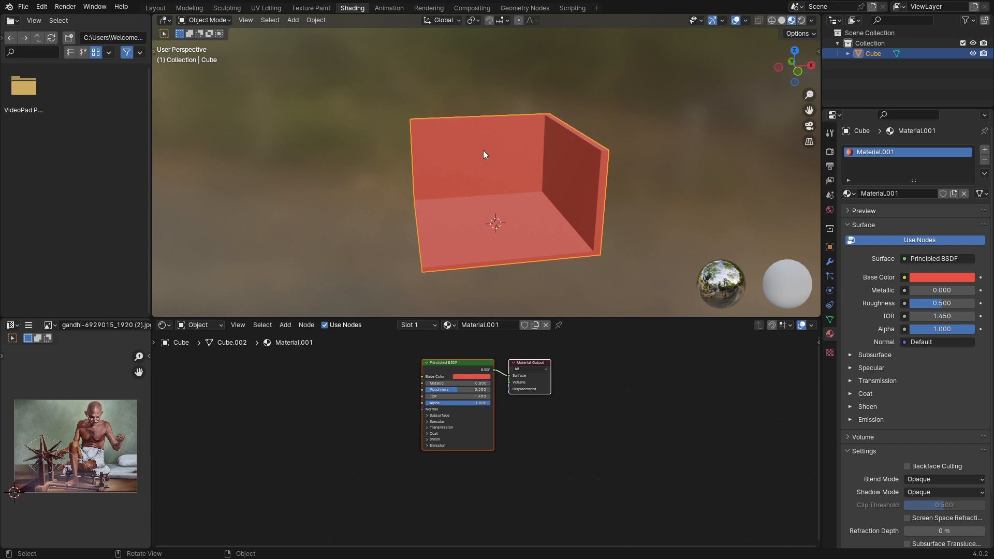
pyautogui.click(985, 150)
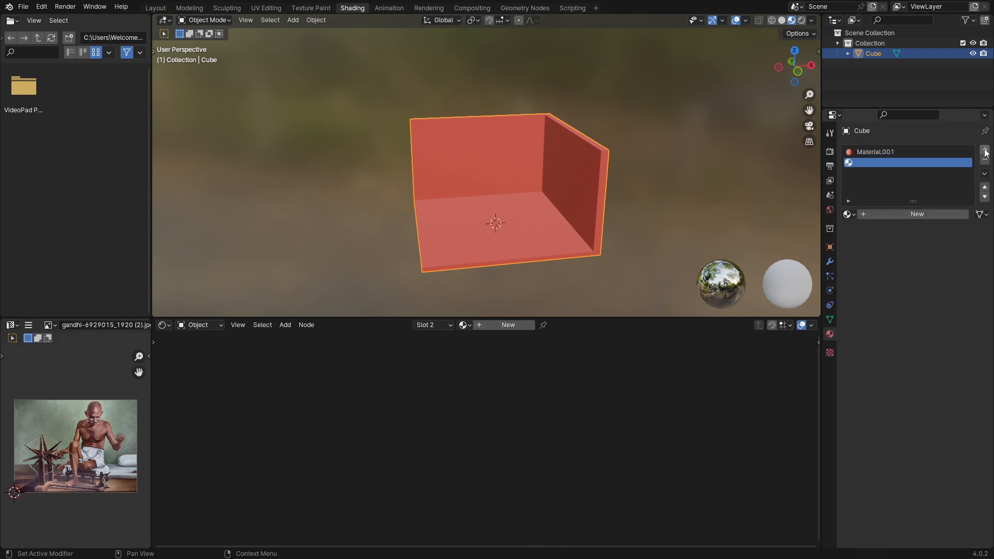
pyautogui.click(887, 214)
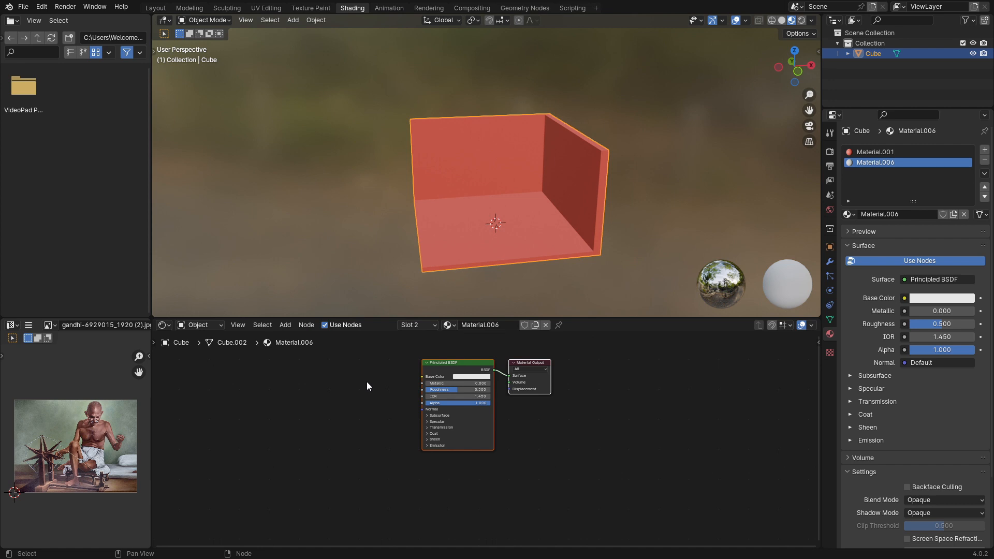
# Step: Add an Image Texture node to Material.006 and connect its Color output to the Principled BSDF's Base Color
pyautogui.hotkey('shift', 'a')
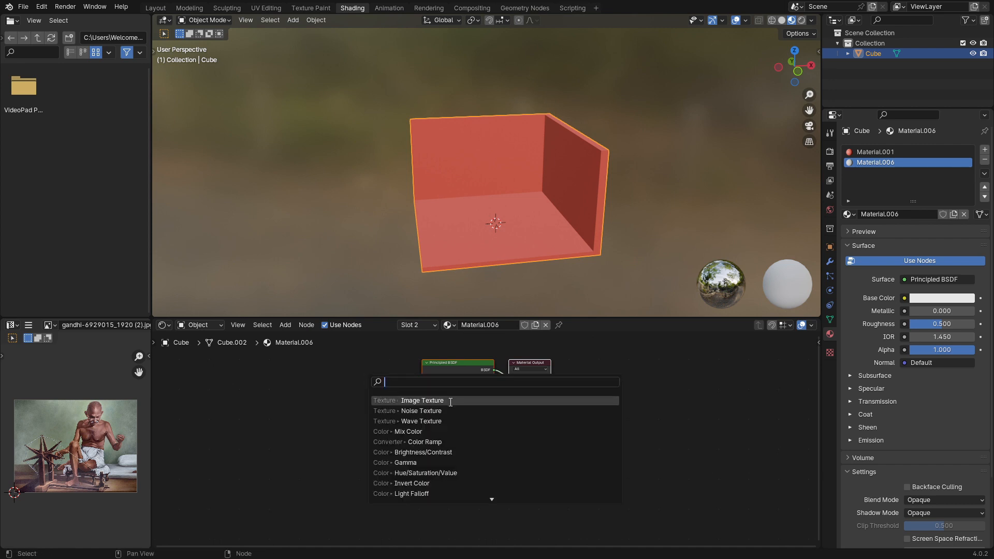
pyautogui.click(446, 400)
pyautogui.click(354, 390)
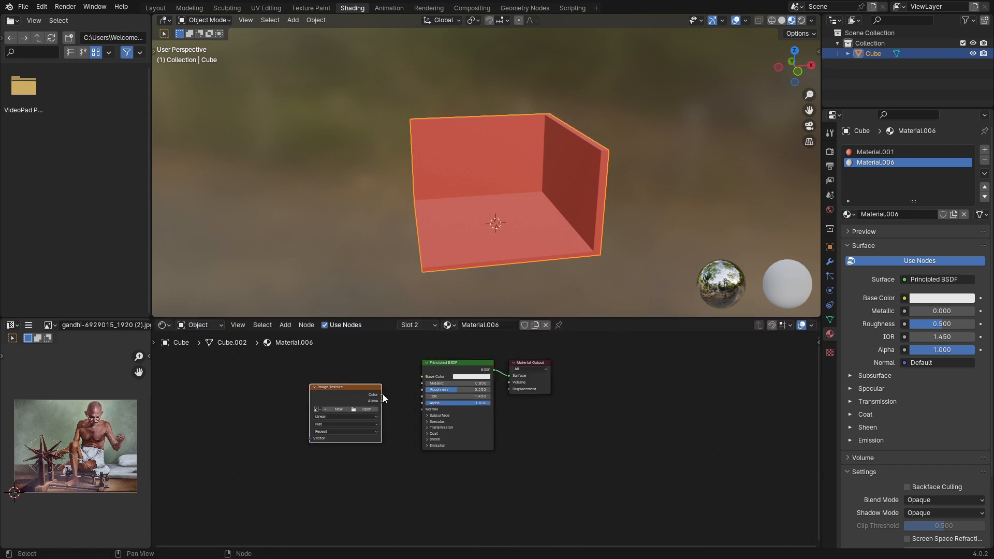
pyautogui.moveTo(380, 396); pyautogui.dragTo(424, 376)
pyautogui.press('Escape')
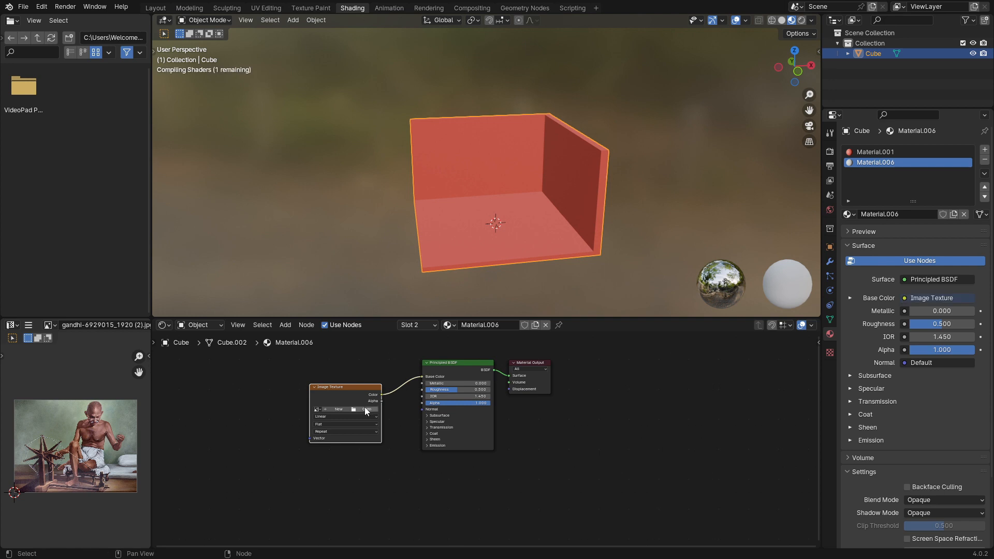
# Step: Load gandhi-6929015_1920 (2).jpg from the Music folder into the Image Texture node
pyautogui.click(364, 410)
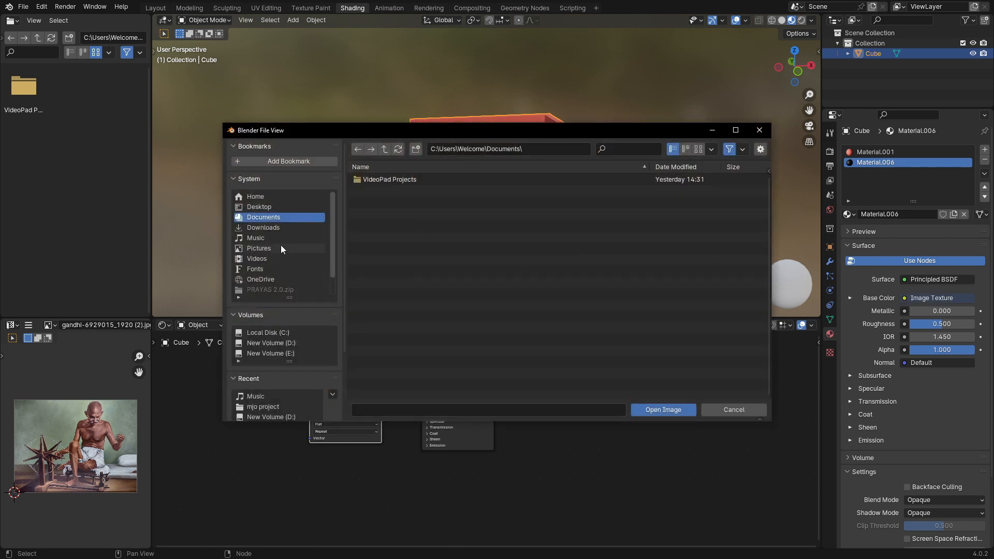
pyautogui.click(257, 247)
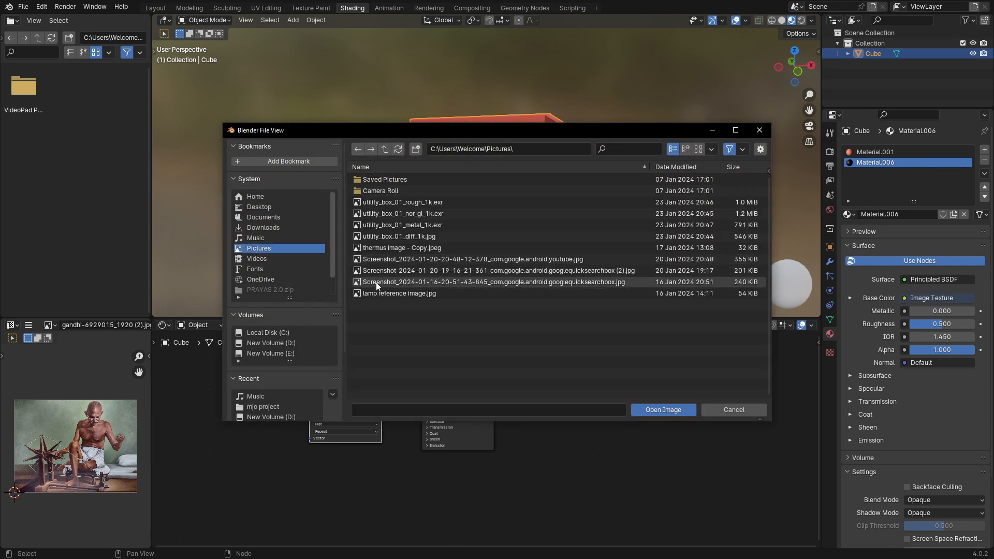
pyautogui.click(265, 240)
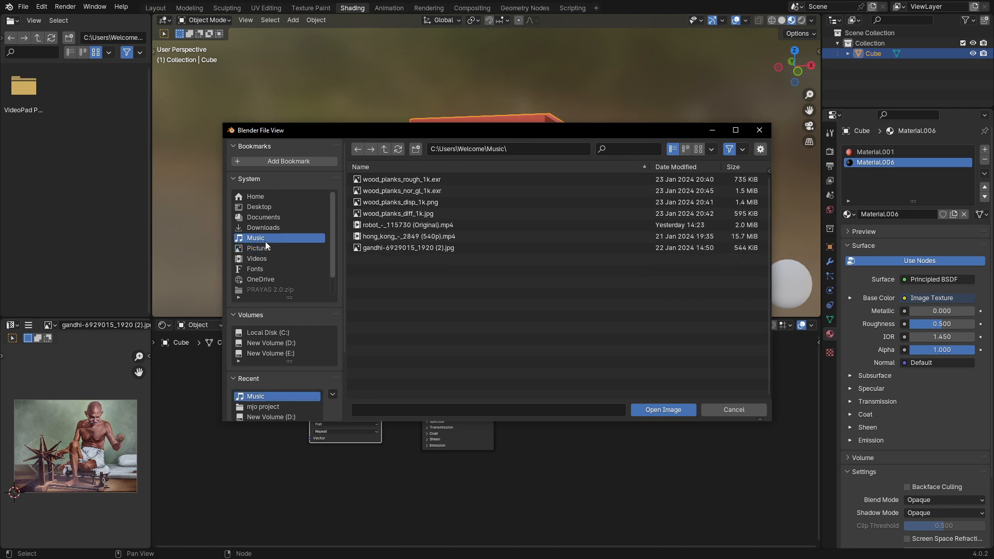
pyautogui.click(386, 247)
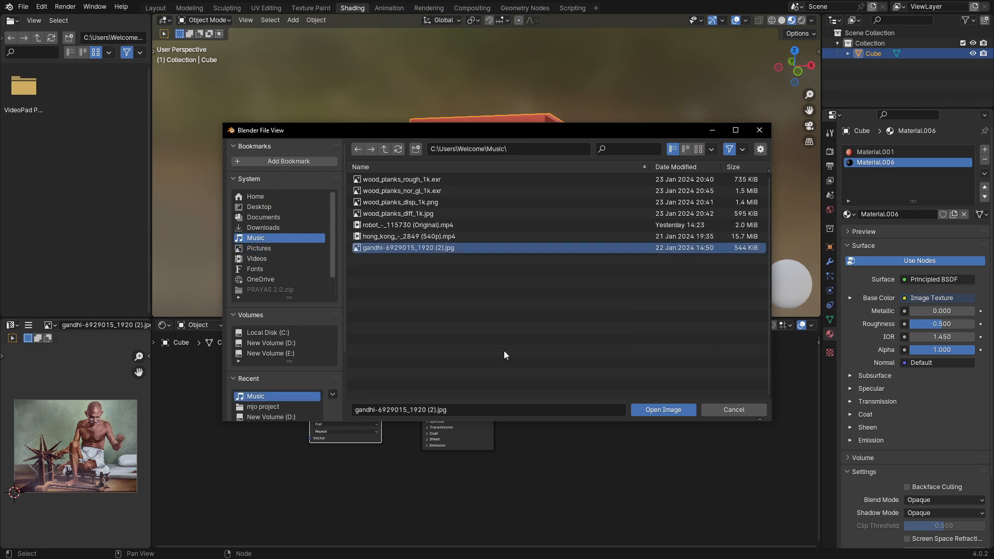
pyautogui.click(650, 411)
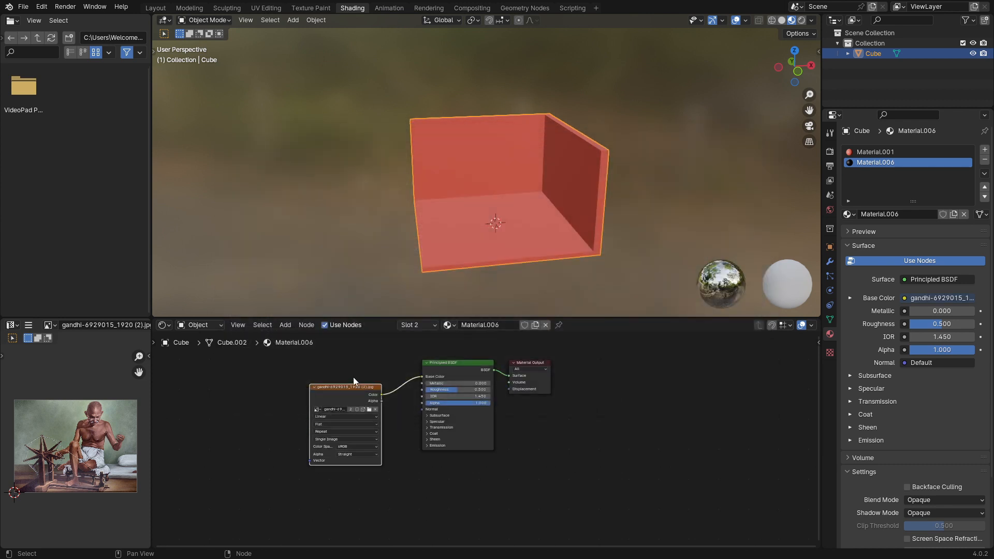
# Step: In Edit Mode, assign Material.006 to the inner face of the room's +Y wall
pyautogui.moveTo(471, 210); pyautogui.dragTo(484, 172, button='middle')
pyautogui.scroll(2, 483, 163)
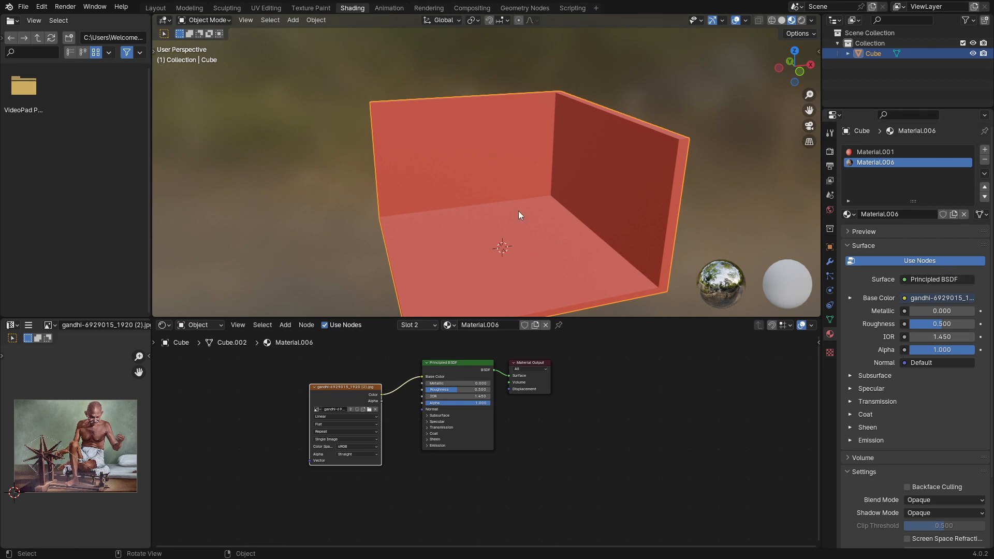
pyautogui.press('Tab')
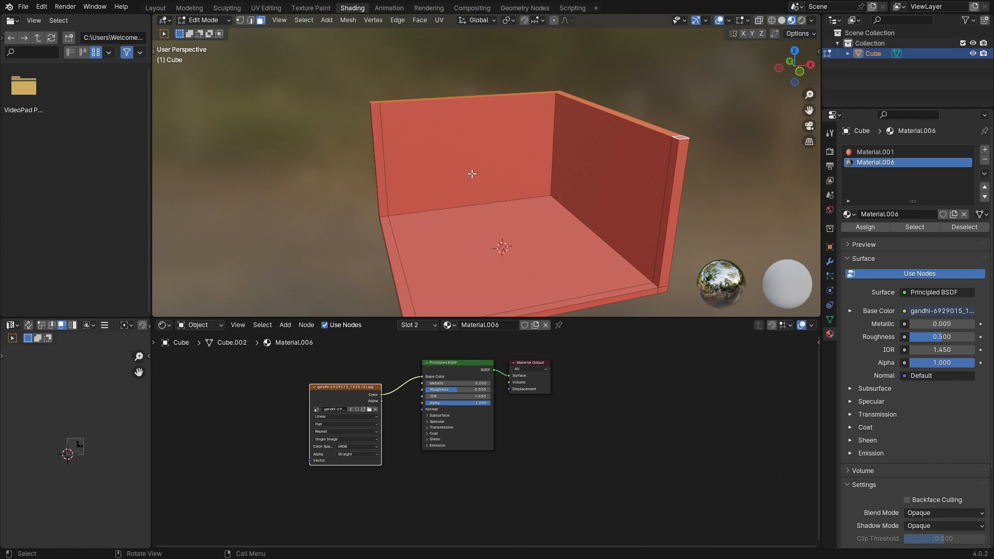
pyautogui.click(472, 174)
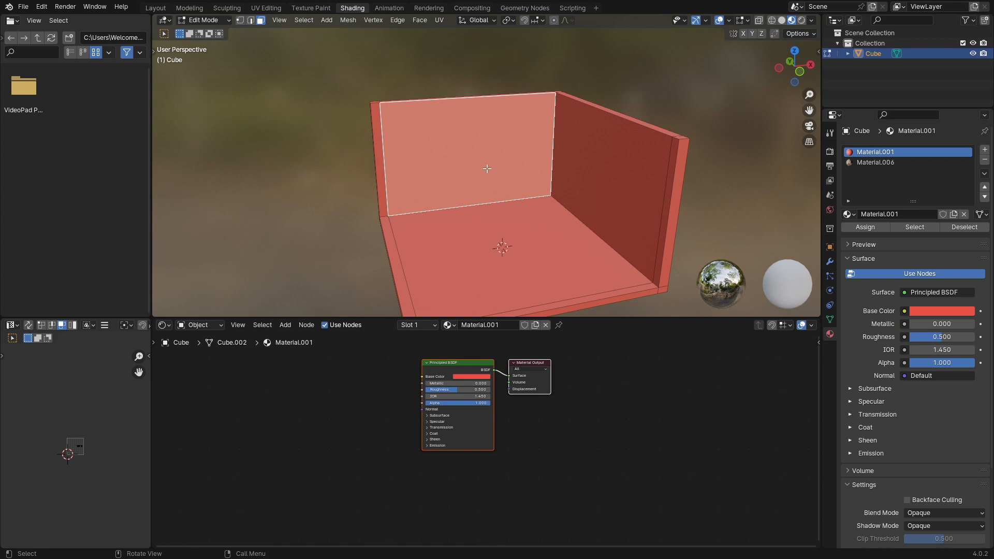
pyautogui.click(879, 163)
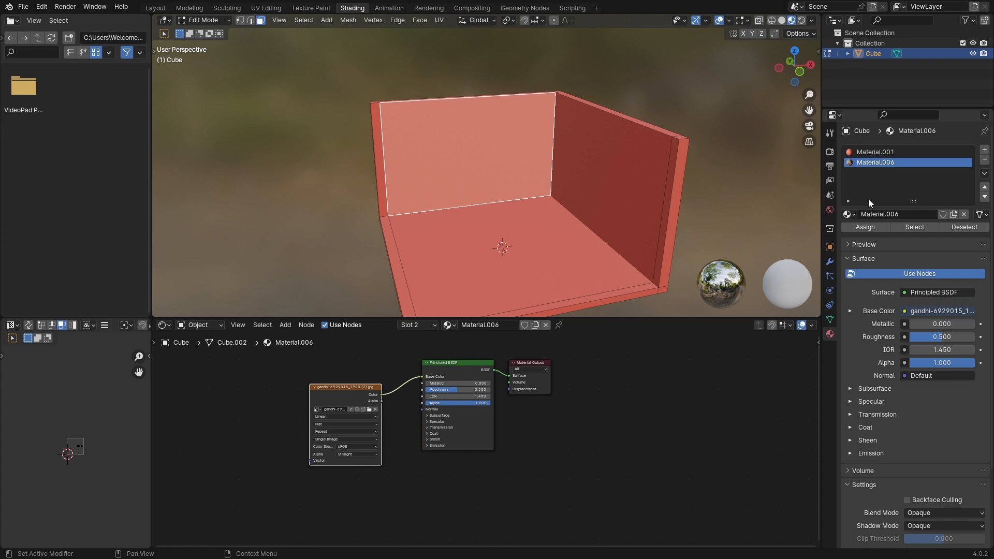
pyautogui.click(867, 226)
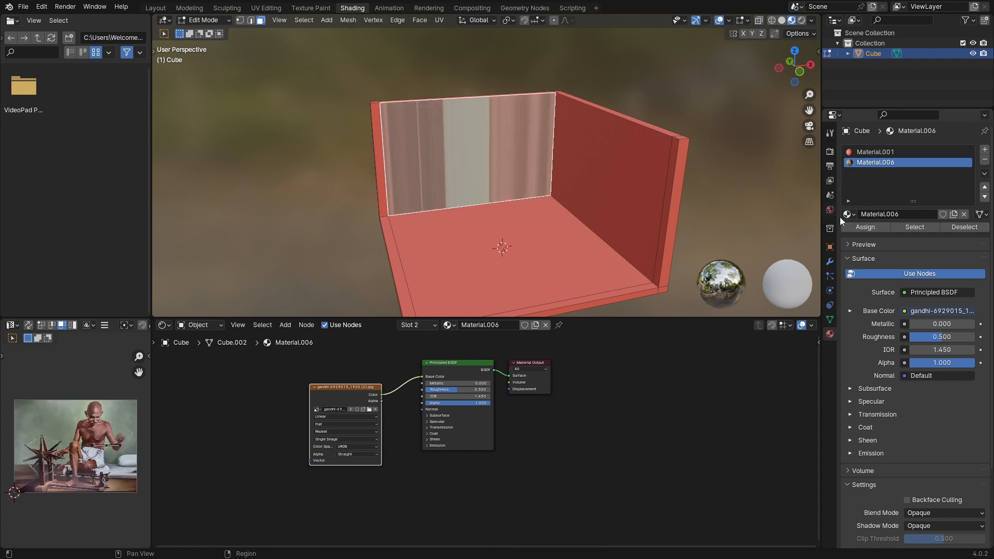
# Step: Examine how the +Y wall face's UVs lie on the image, using a maximized view of the UV editor
pyautogui.moveTo(442, 153); pyautogui.dragTo(493, 120, button='middle')
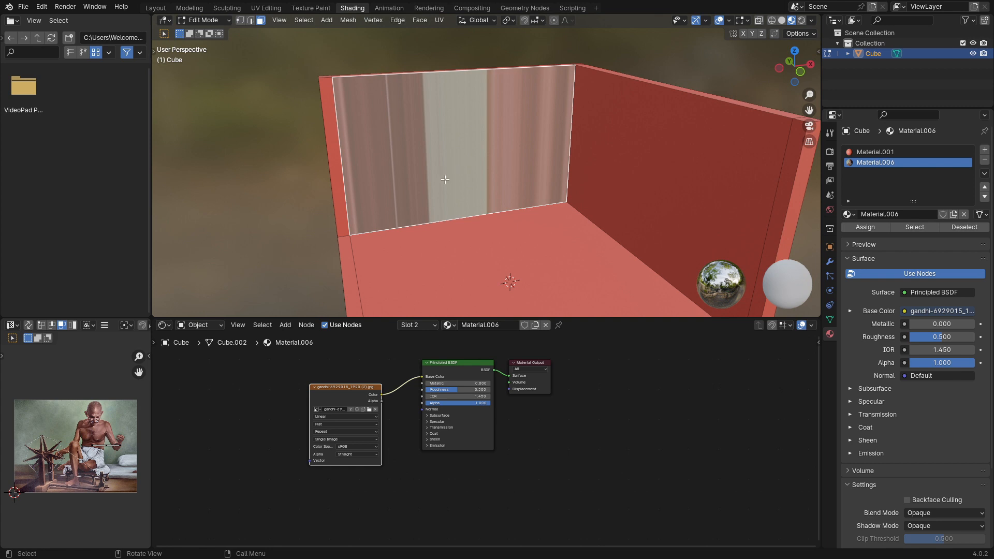
pyautogui.scroll(-1, 445, 179)
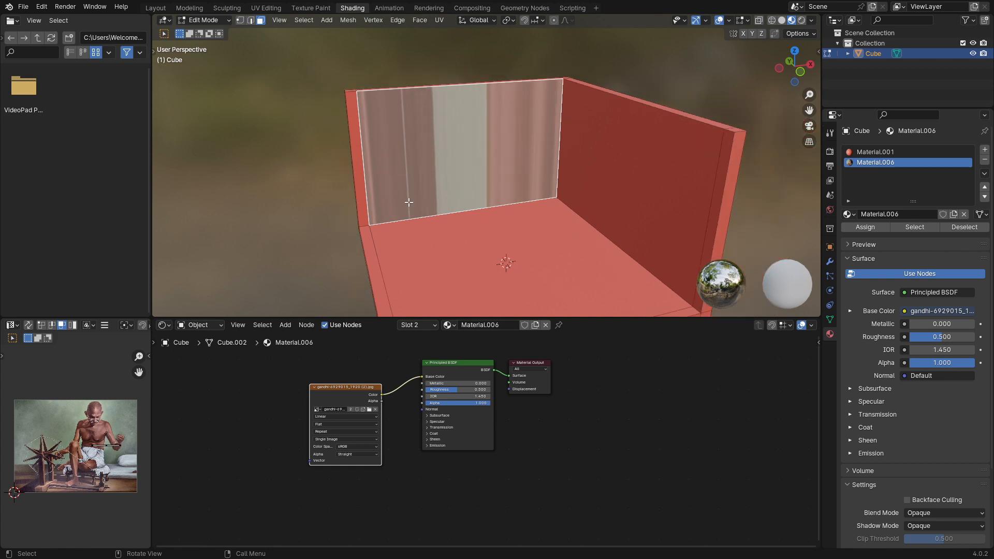
pyautogui.scroll(1, 90, 445)
pyautogui.scroll(-1, 89, 455)
pyautogui.press('s')
pyautogui.rightClick(111, 453)
pyautogui.scroll(1, 100, 460)
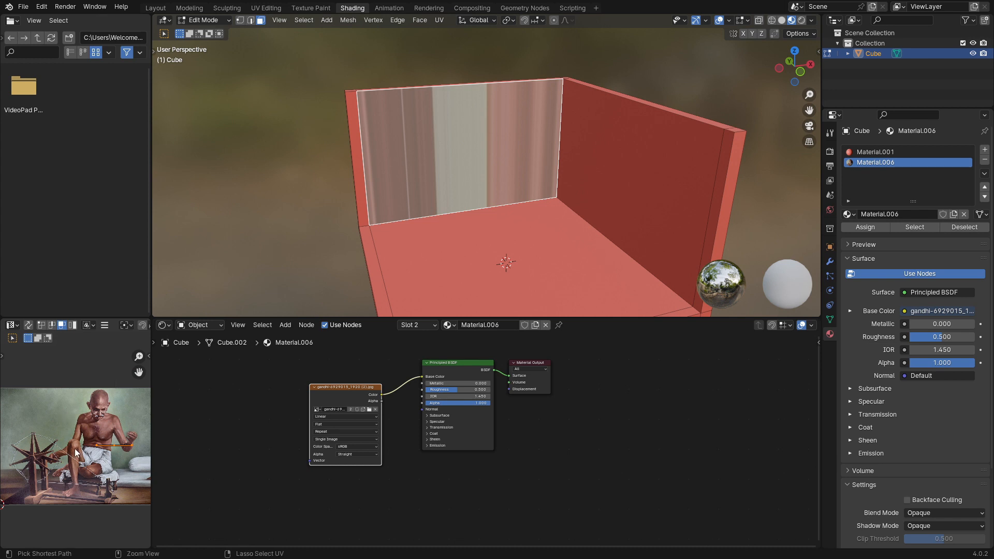
pyautogui.hotkey('ctrl', 'space')
pyautogui.press('Home')
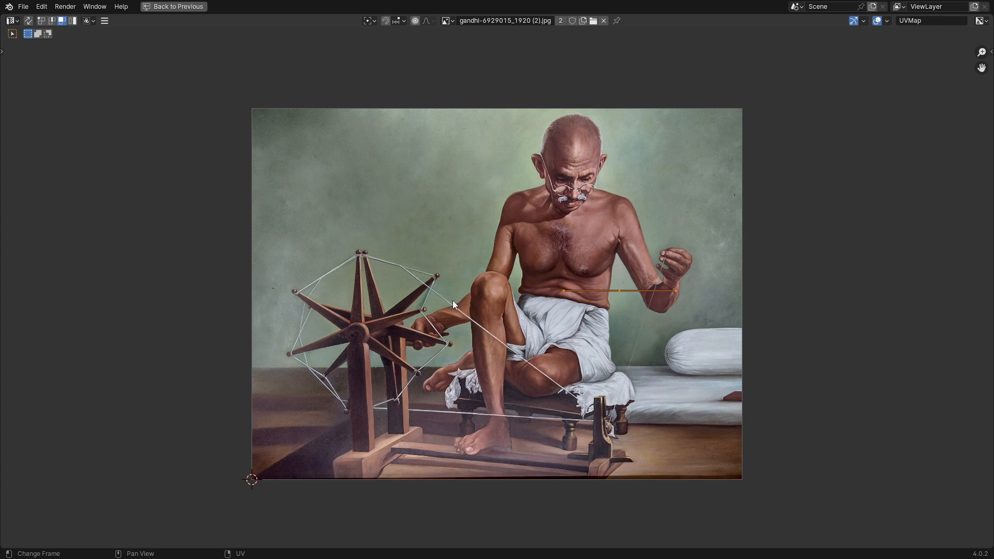
pyautogui.scroll(-1, 594, 276)
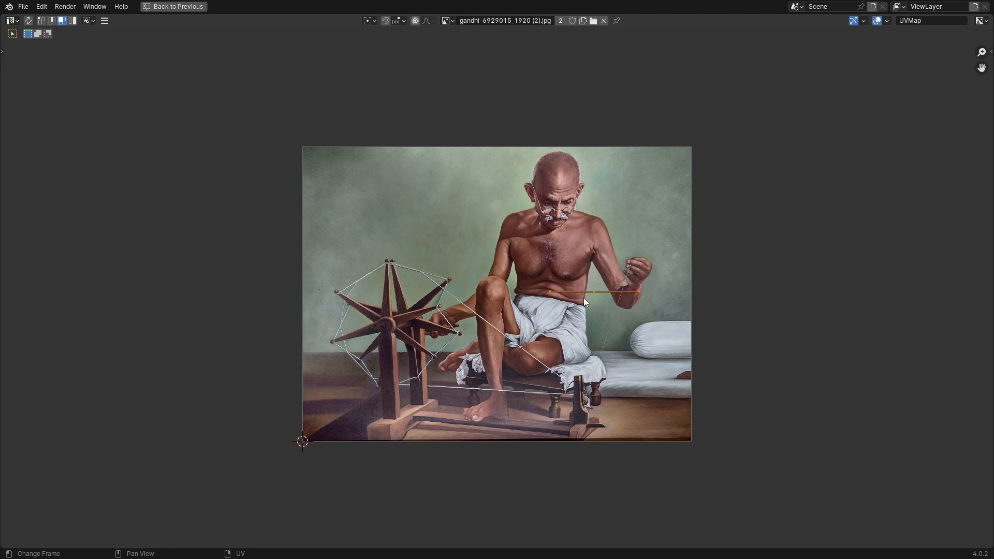
pyautogui.hotkey('ctrl', 'space')
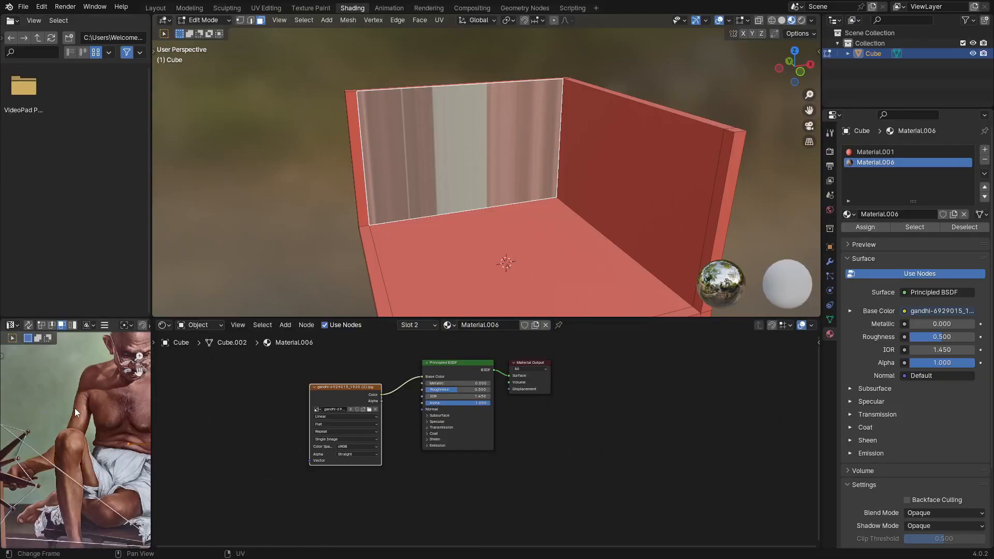
pyautogui.scroll(-3, 75, 408)
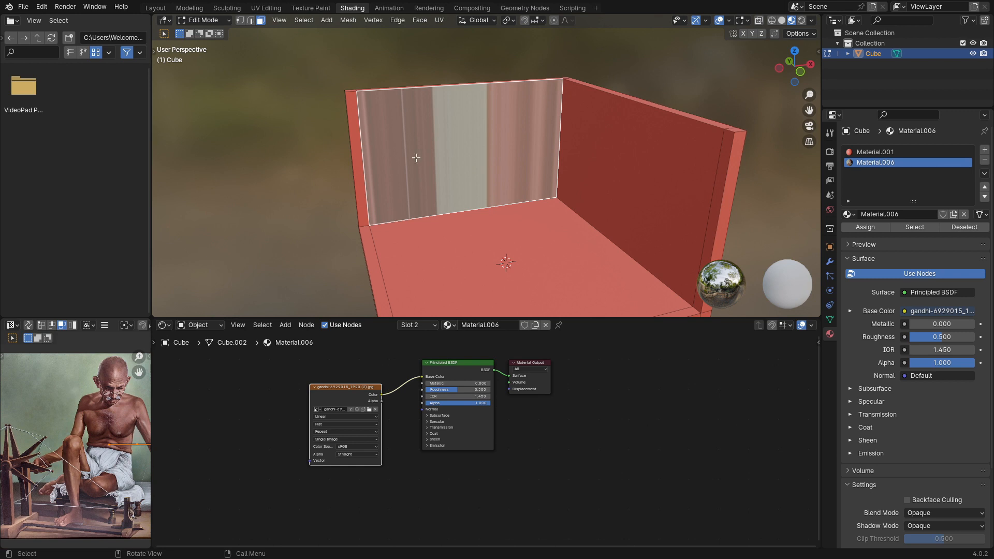
pyautogui.scroll(-1, 92, 449)
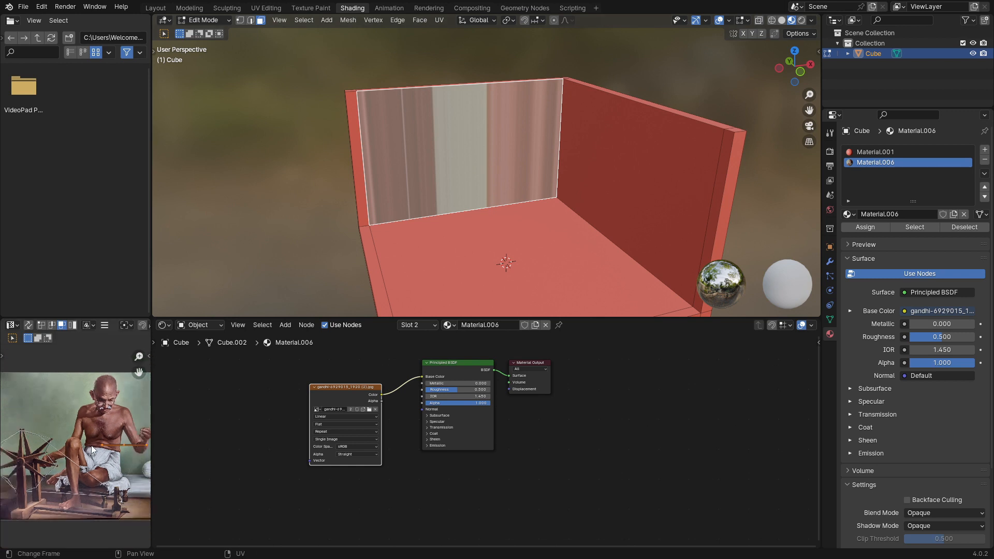
pyautogui.scroll(-1, 93, 449)
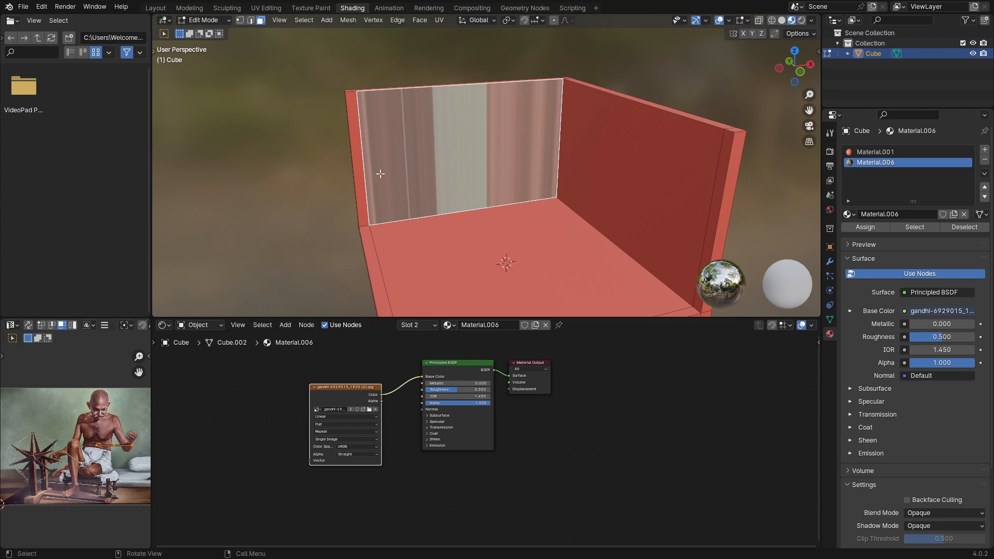
# Step: Unwrap the +Y wall's inner face with Smart UV Project at a 66° angle limit and zero island margin
pyautogui.scroll(-1, 383, 173)
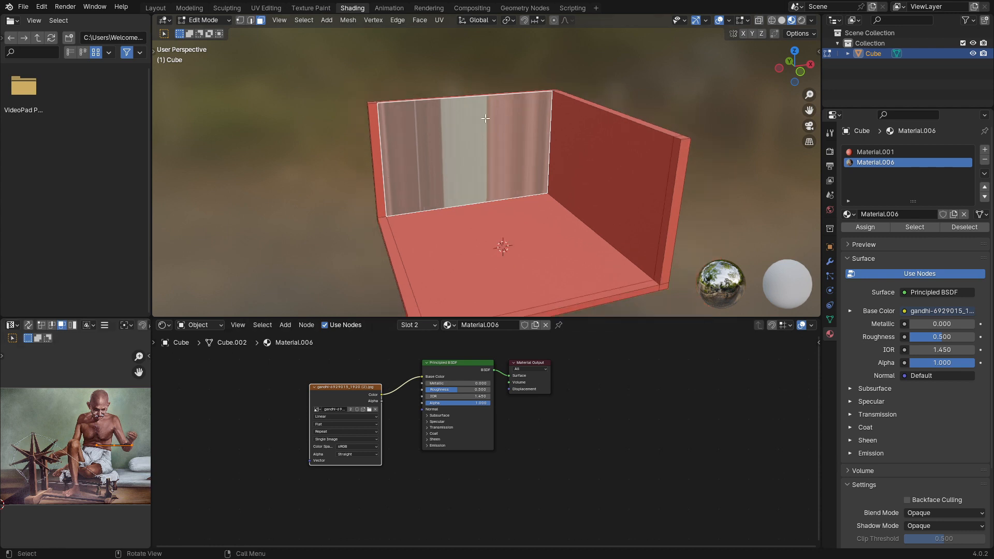
pyautogui.scroll(-1, 453, 170)
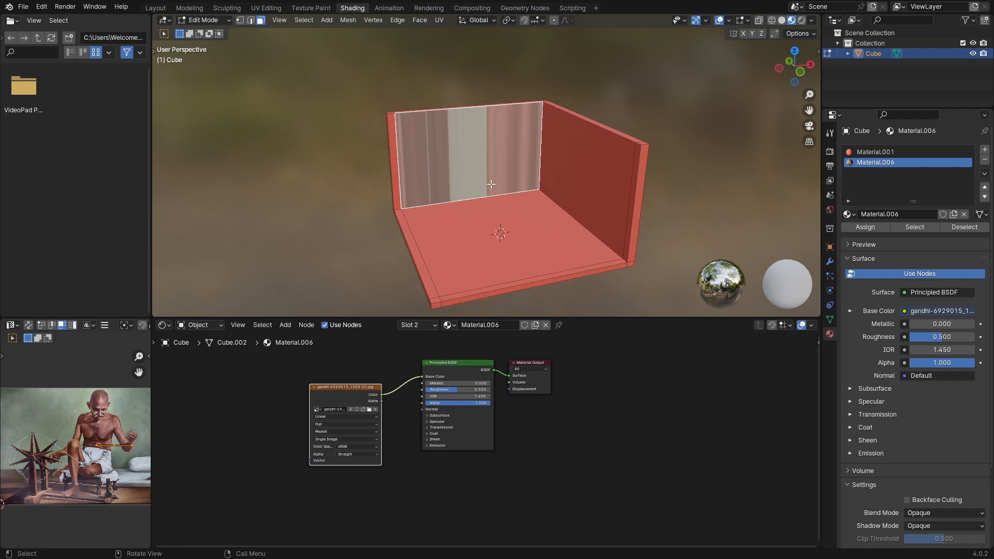
pyautogui.press('u')
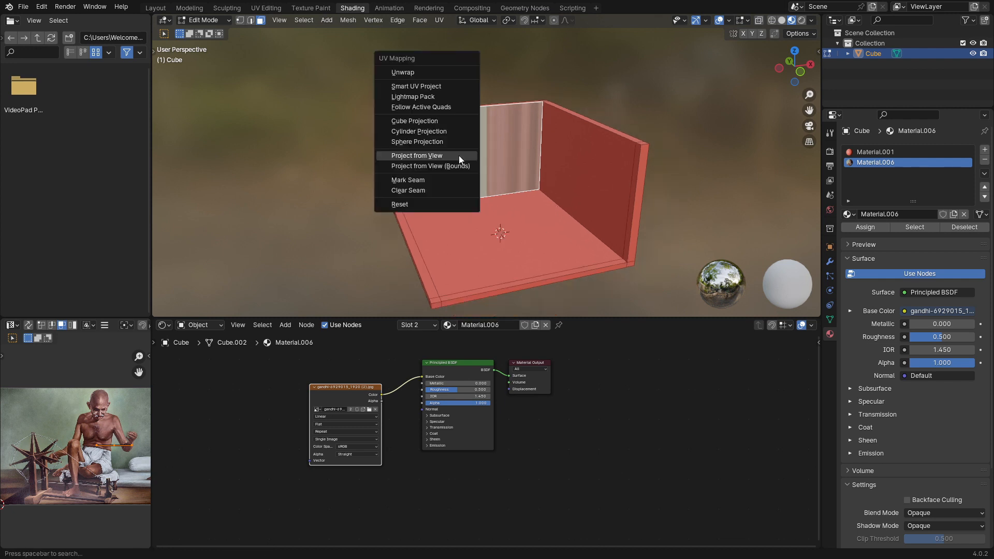
pyautogui.click(437, 86)
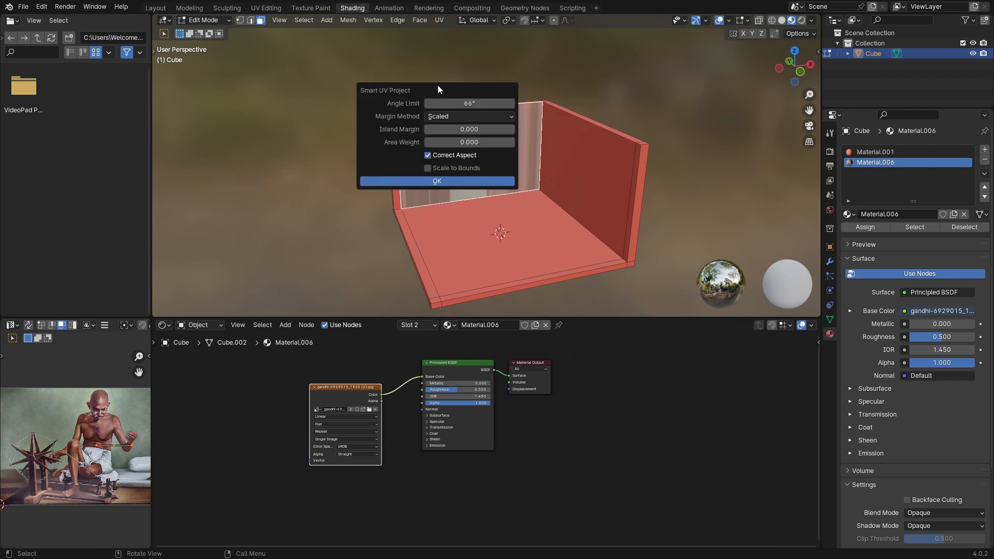
pyautogui.click(433, 180)
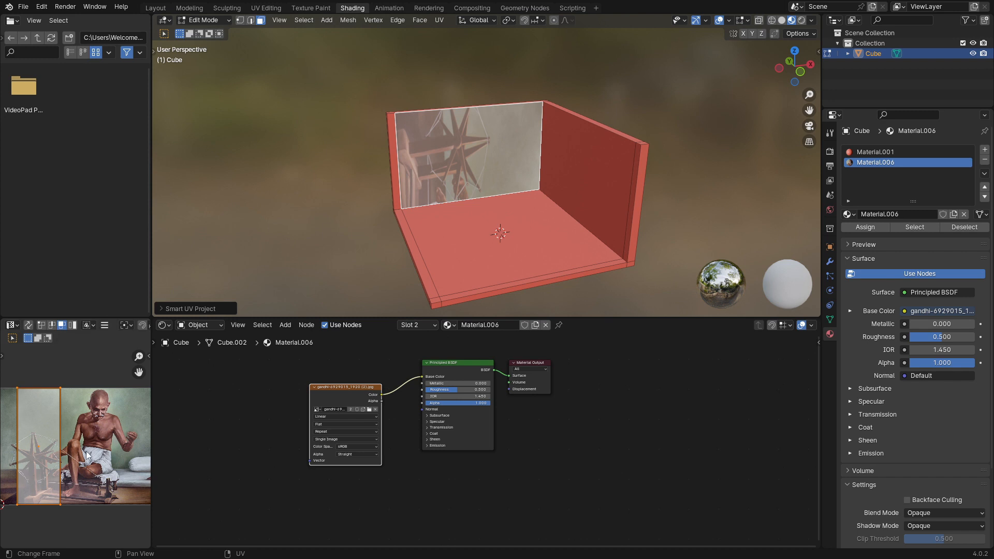
# Step: Stretch the +Y wall face's UVs along X to roughly the image's full width and move them over the image
pyautogui.scroll(-1, 86, 455)
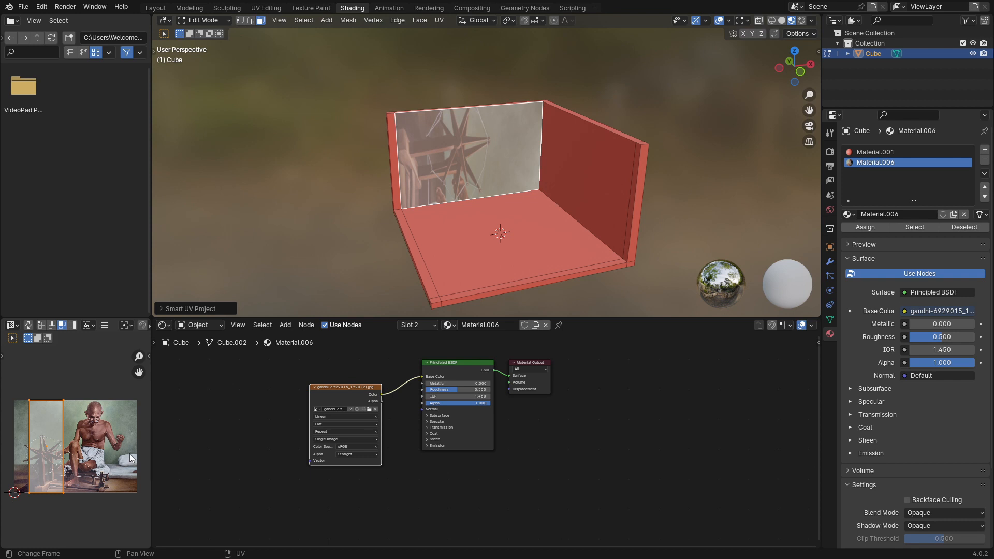
pyautogui.press('s')
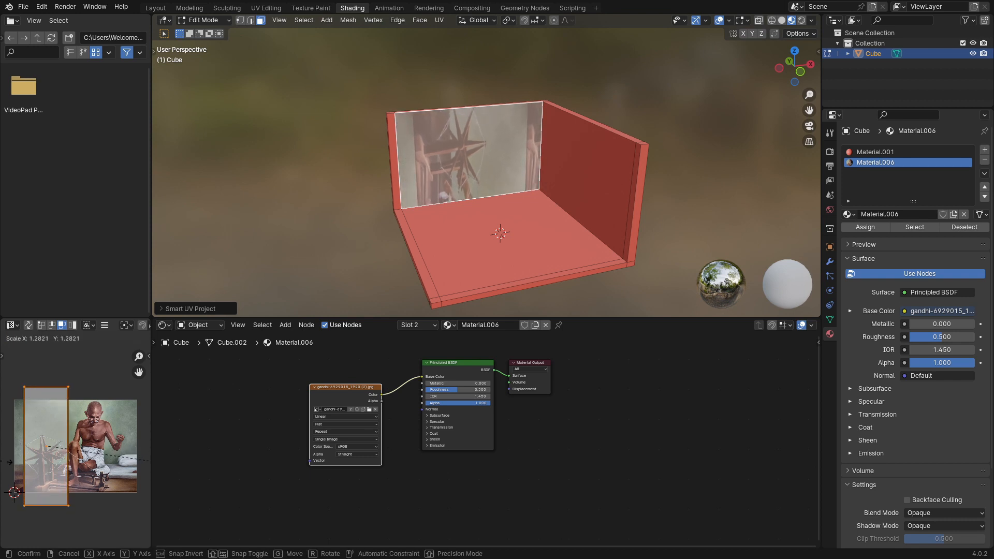
pyautogui.press('x')
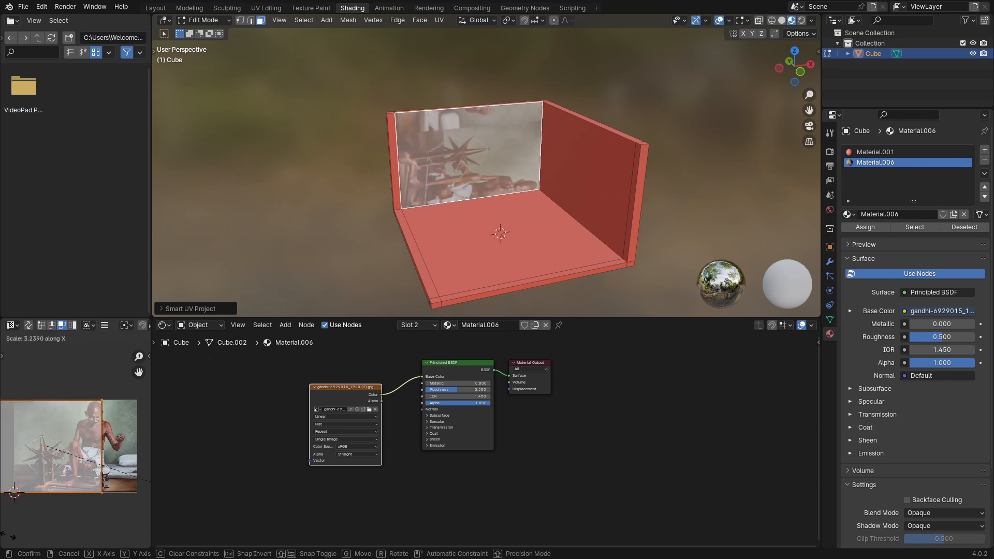
pyautogui.click(10, 536)
pyautogui.press('g')
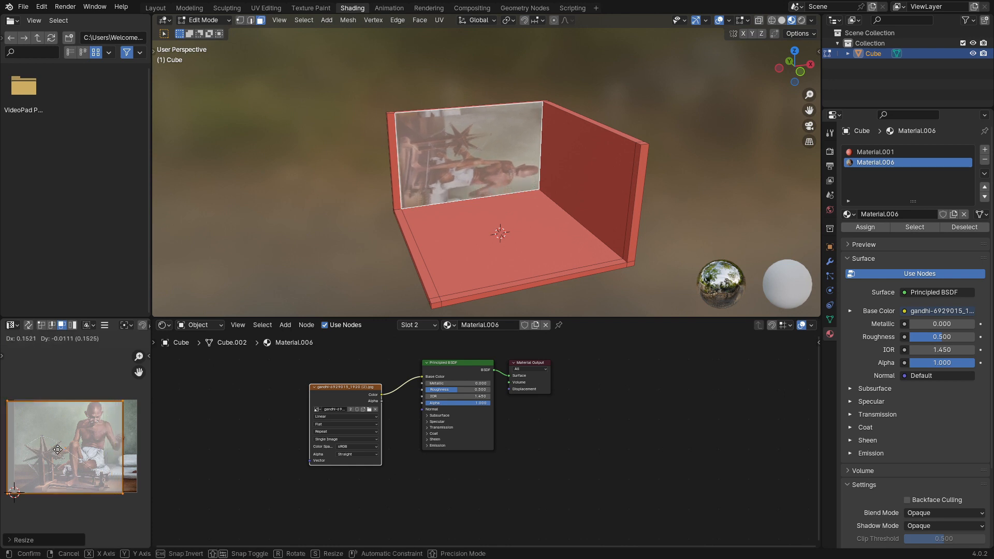
pyautogui.click(65, 449)
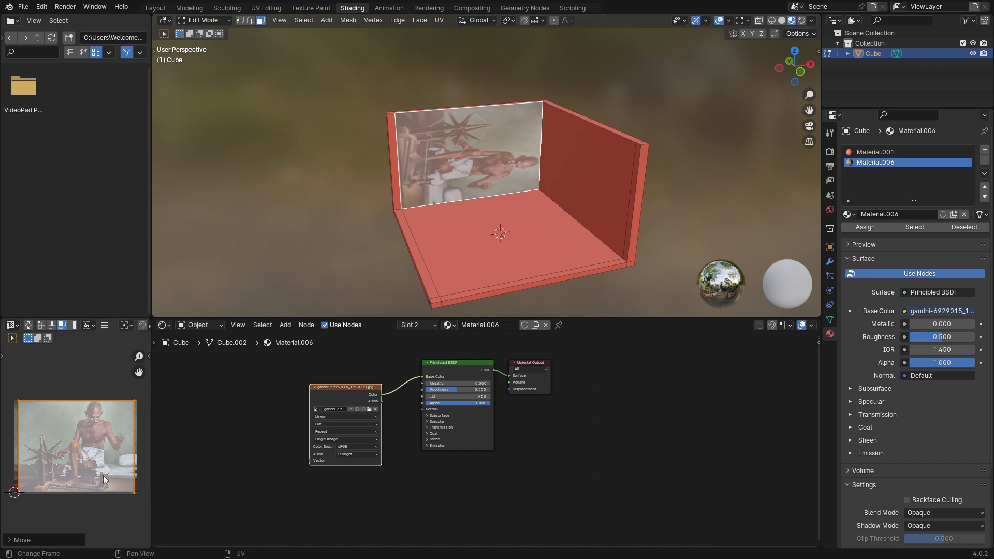
# Step: Rotate the +Y wall face's UVs 90° and scale them along Y by about 0.75 to fit the image height
pyautogui.write('r90')
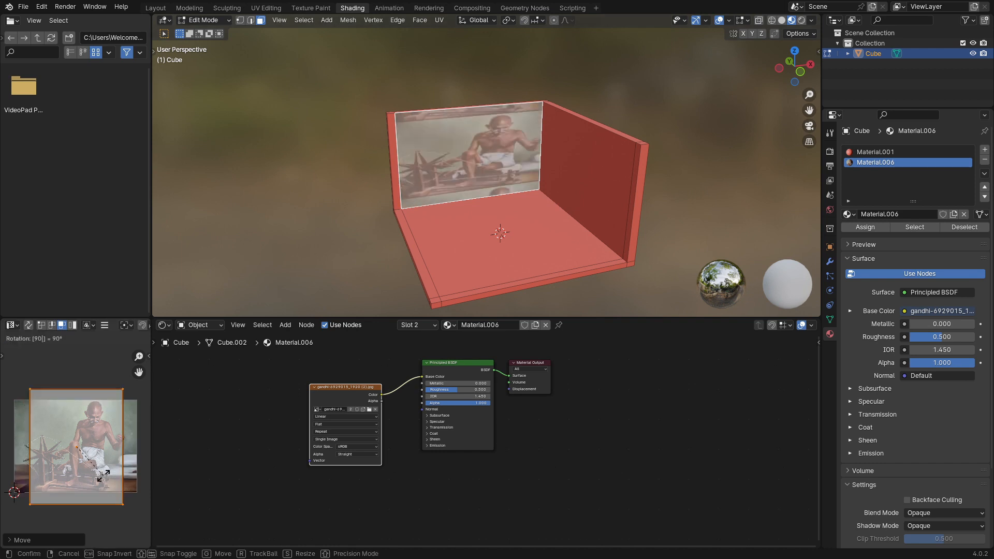
pyautogui.press('Return')
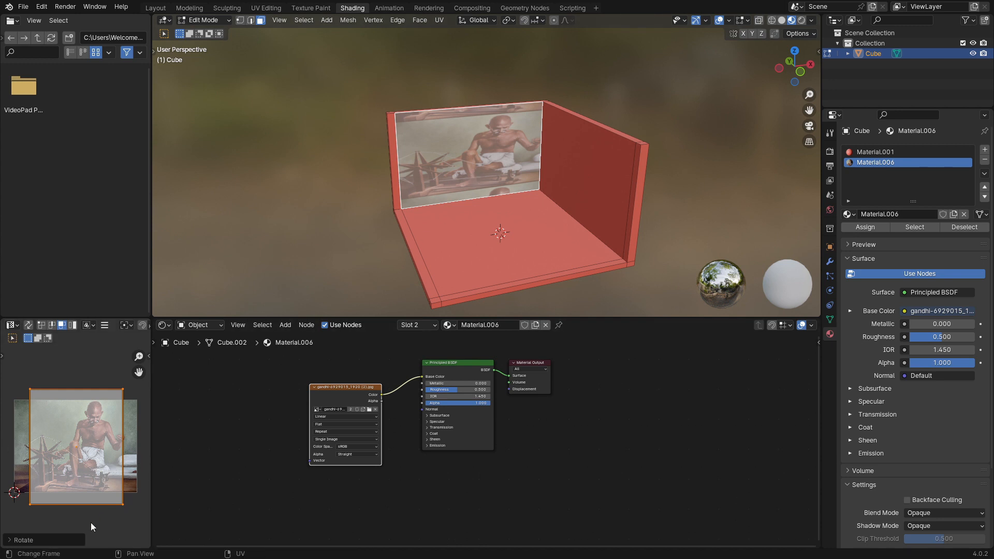
pyautogui.press('s')
pyautogui.press('y')
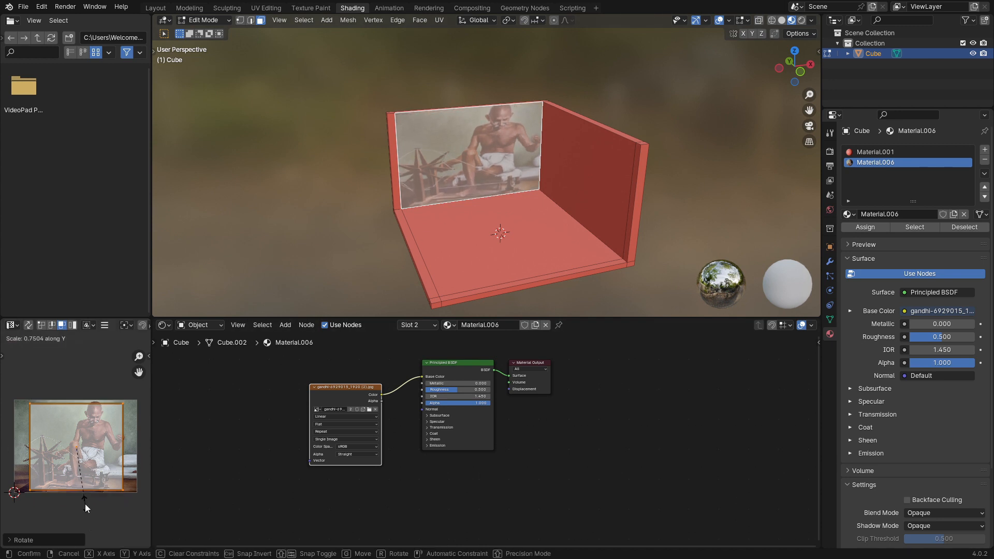
pyautogui.click(85, 504)
pyautogui.press('s')
pyautogui.press('x')
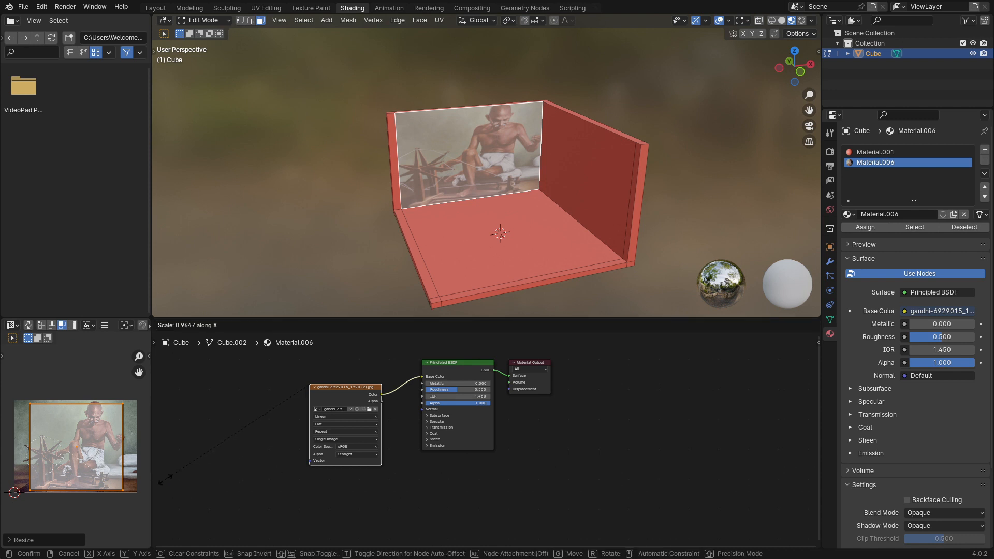
pyautogui.press('Escape')
# Step: Scale the +Y wall face's UVs along X by about 1.18 and shift them slightly to line up with the image
pyautogui.press('s')
pyautogui.press('x')
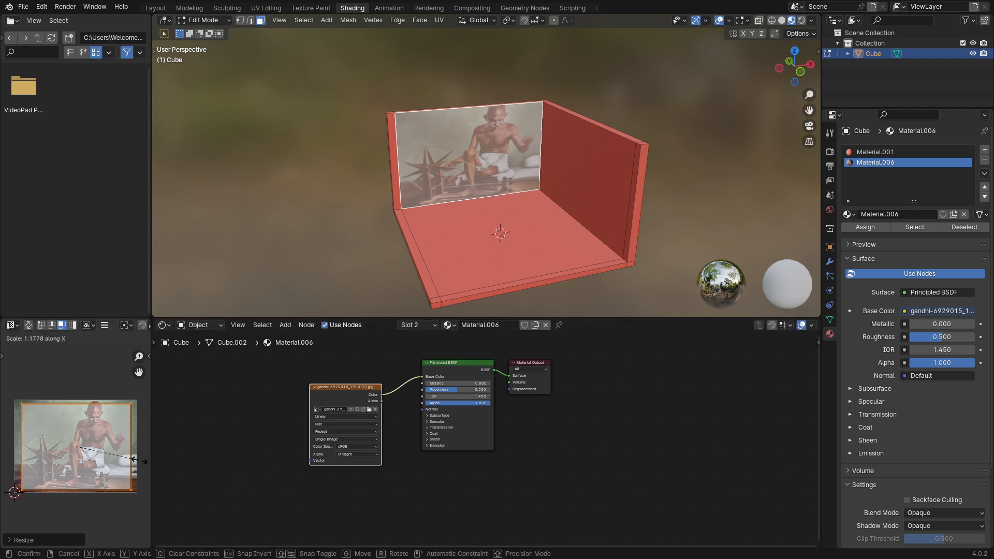
pyautogui.click(134, 459)
pyautogui.press('g')
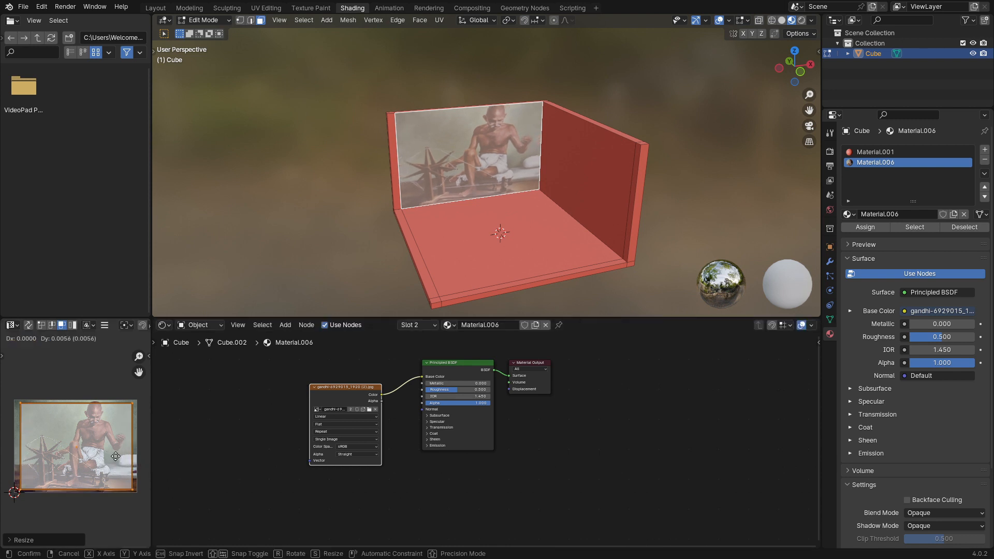
pyautogui.click(117, 456)
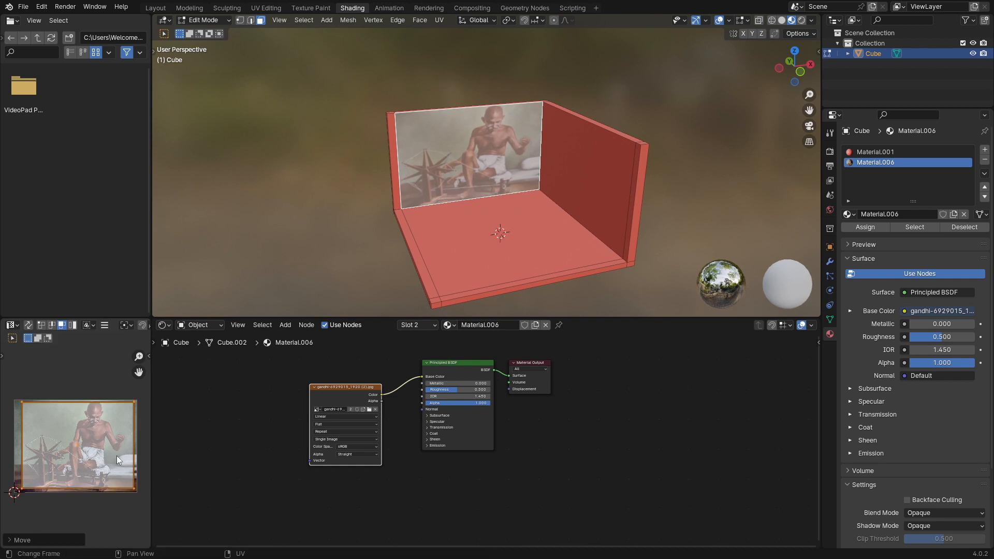
# Step: Examine the UV layout of the +X wall's inner face and of its narrow end face
pyautogui.moveTo(355, 251); pyautogui.dragTo(402, 256, button='middle')
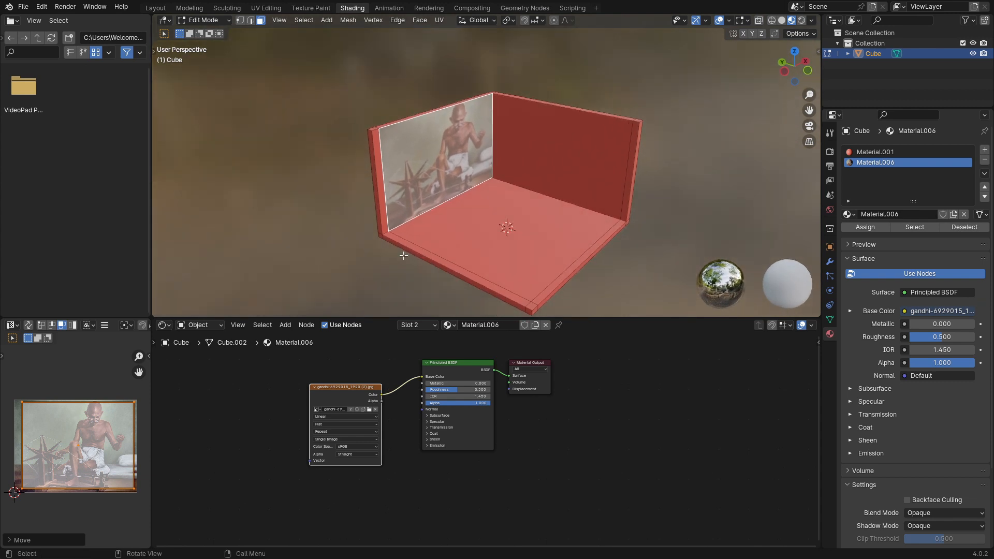
pyautogui.click(571, 152)
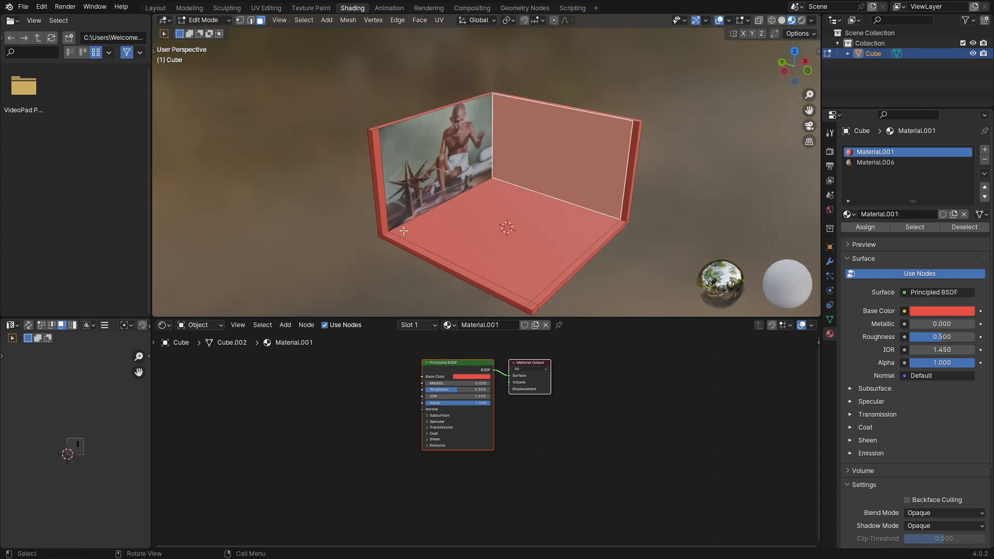
pyautogui.scroll(8, 82, 461)
pyautogui.scroll(-3, 86, 460)
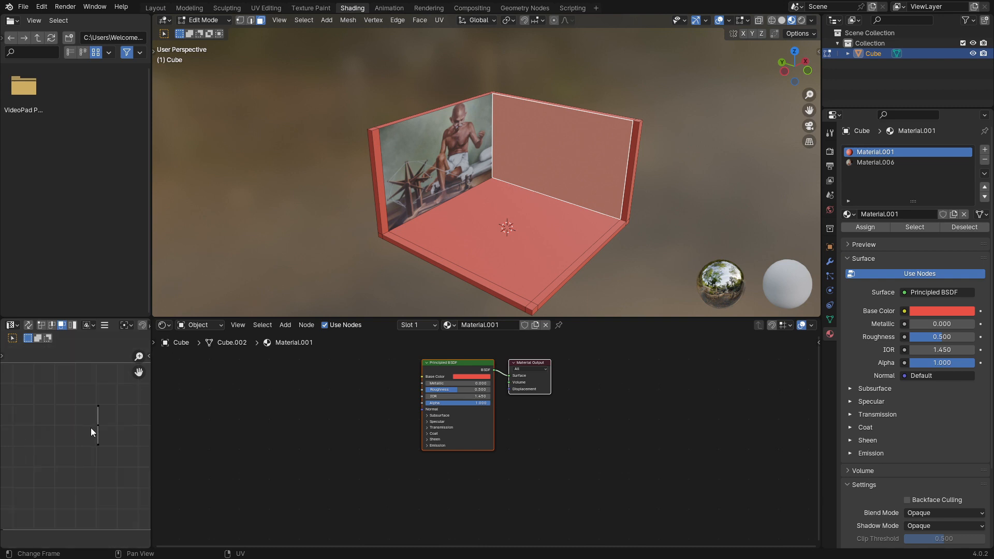
pyautogui.click(627, 194)
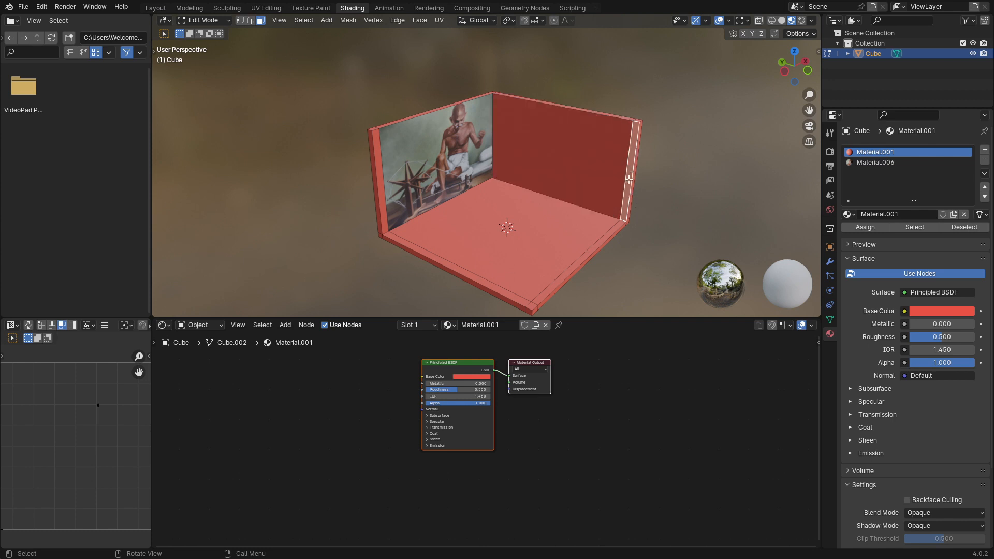
pyautogui.scroll(2, 107, 418)
pyautogui.scroll(-2, 105, 416)
pyautogui.scroll(-2, 99, 401)
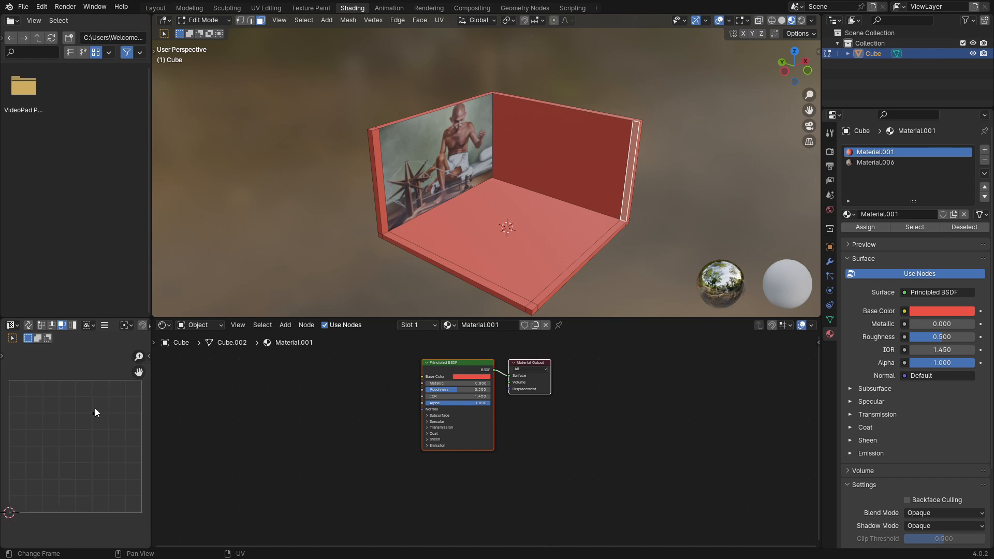
pyautogui.scroll(-1, 515, 215)
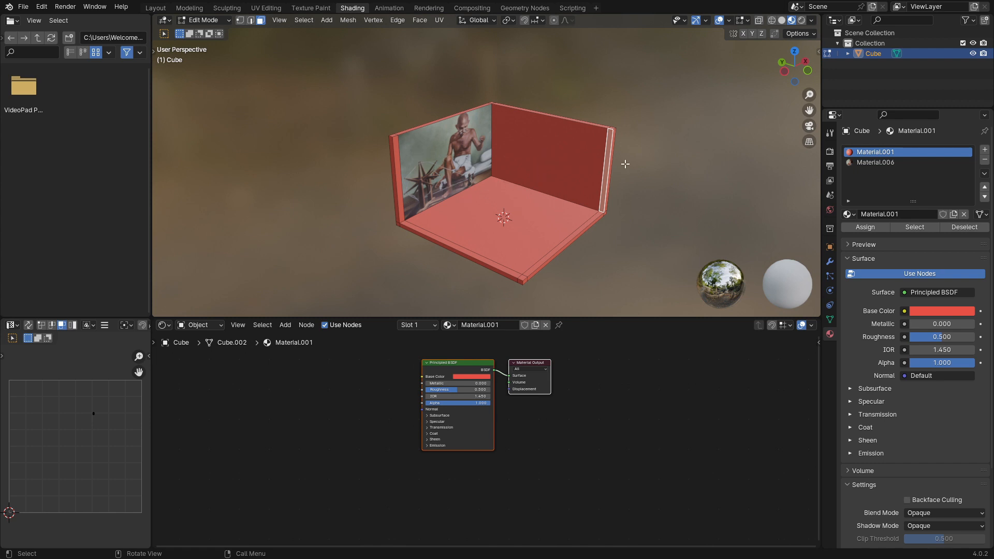
# Step: Unwrap all faces of the room with Smart UV Project at a 66° angle limit and zero island margin
pyautogui.press('u')
pyautogui.press('a')
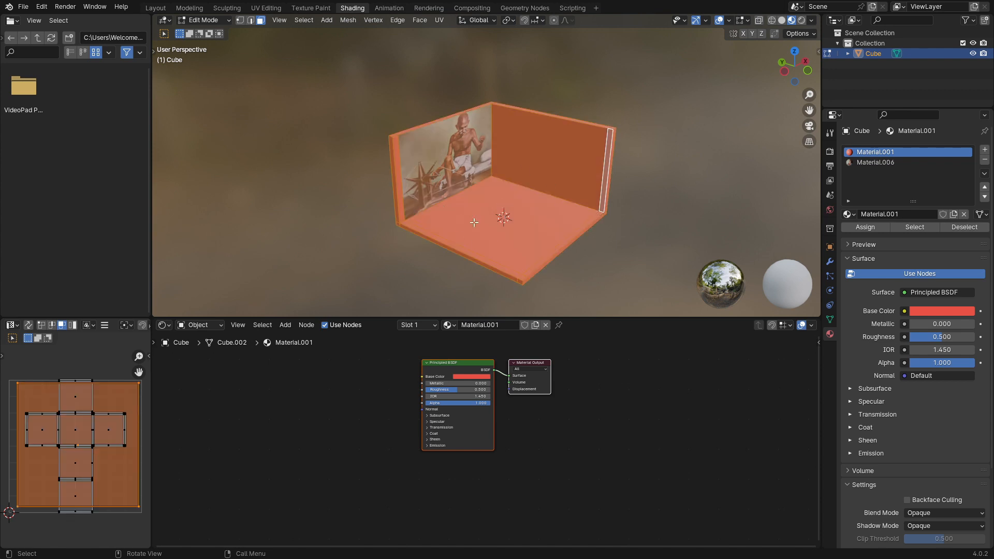
pyautogui.scroll(-2, 548, 170)
pyautogui.moveTo(511, 188); pyautogui.dragTo(538, 110, button='middle')
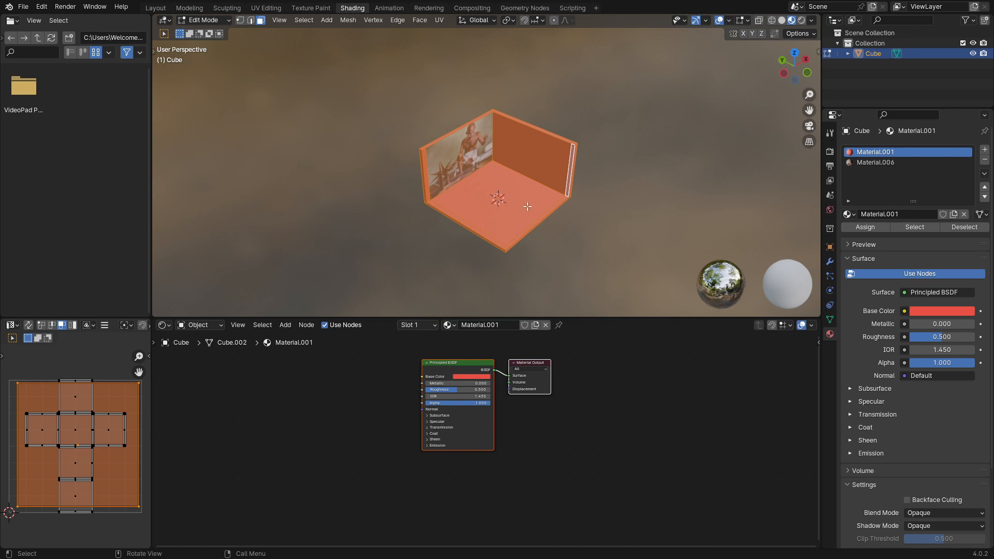
pyautogui.press('u')
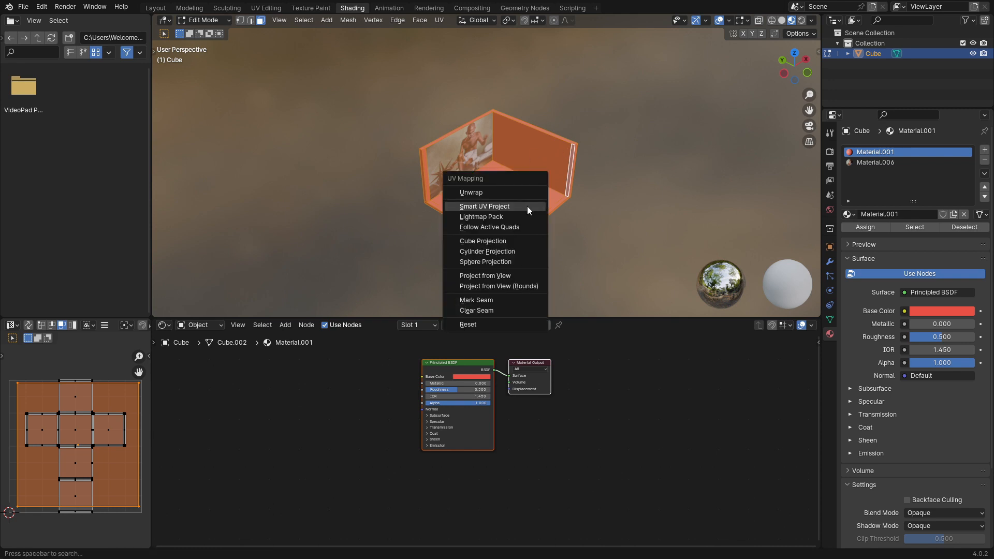
pyautogui.click(496, 207)
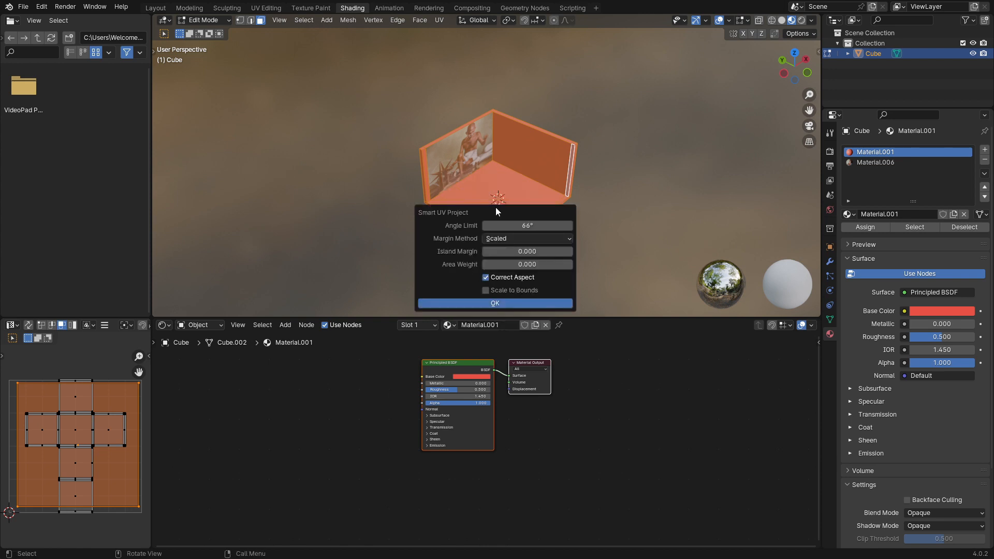
pyautogui.click(495, 304)
# Step: Check the new UV islands of the +X wall's inner face and its narrow end face
pyautogui.scroll(5, 513, 165)
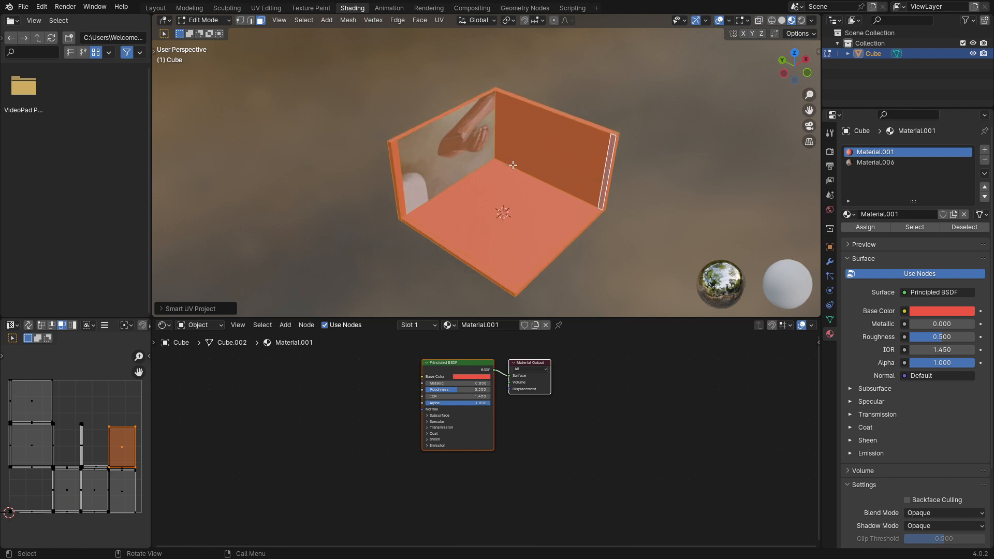
pyautogui.scroll(-3, 513, 165)
pyautogui.moveTo(512, 165); pyautogui.dragTo(538, 157, button='middle')
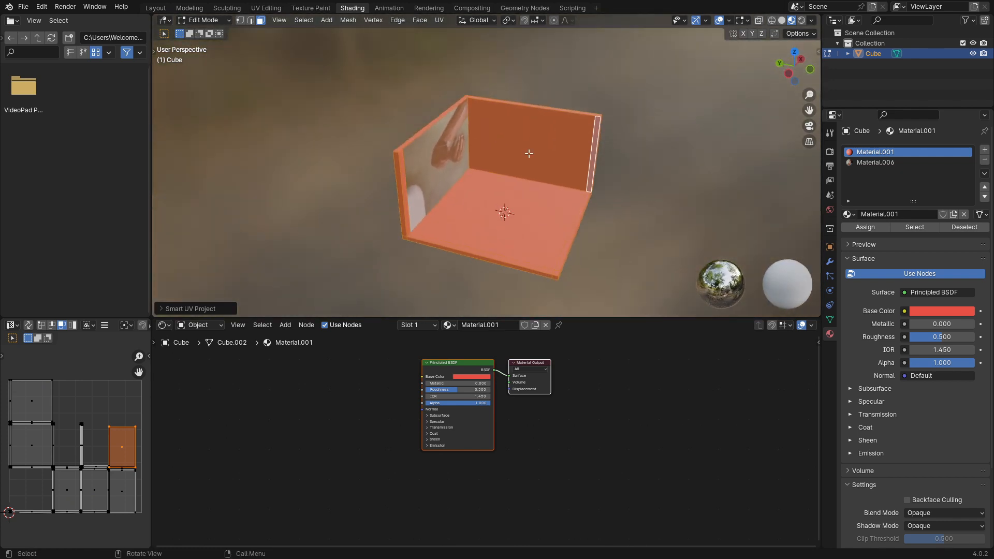
pyautogui.click(560, 137)
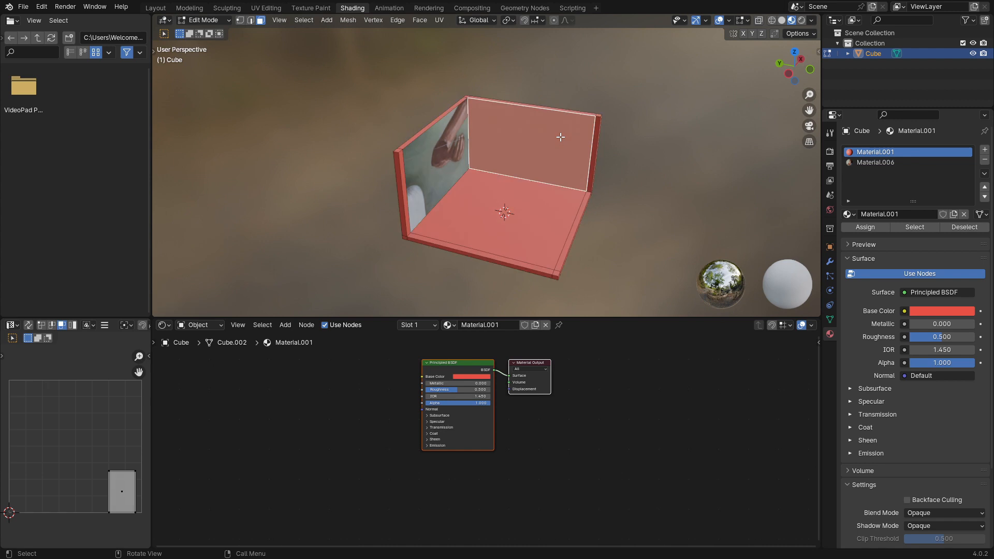
pyautogui.click(595, 157)
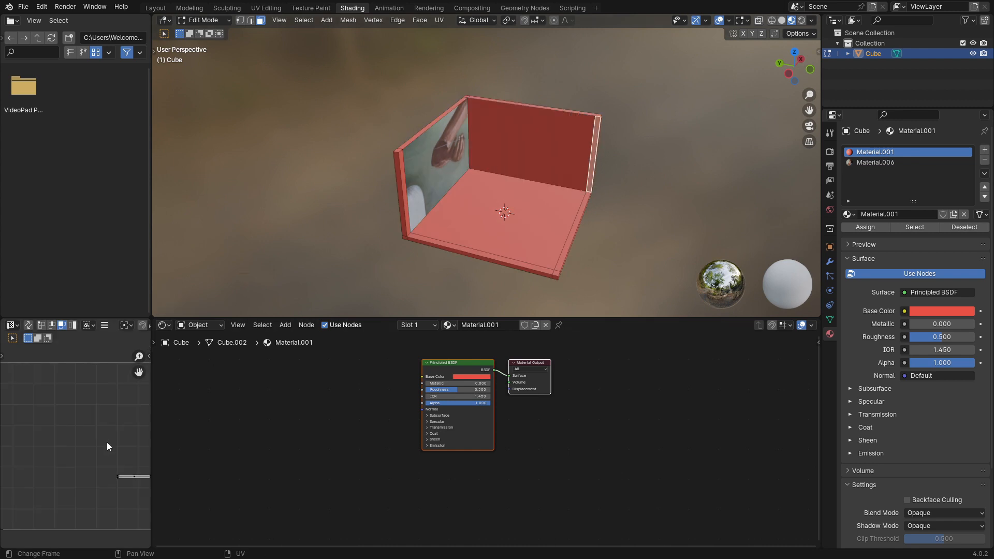
# Step: Move the +Y wall face's UVs onto the seated figure in the image and enlarge them uniformly to cover most of the image height
pyautogui.click(431, 169)
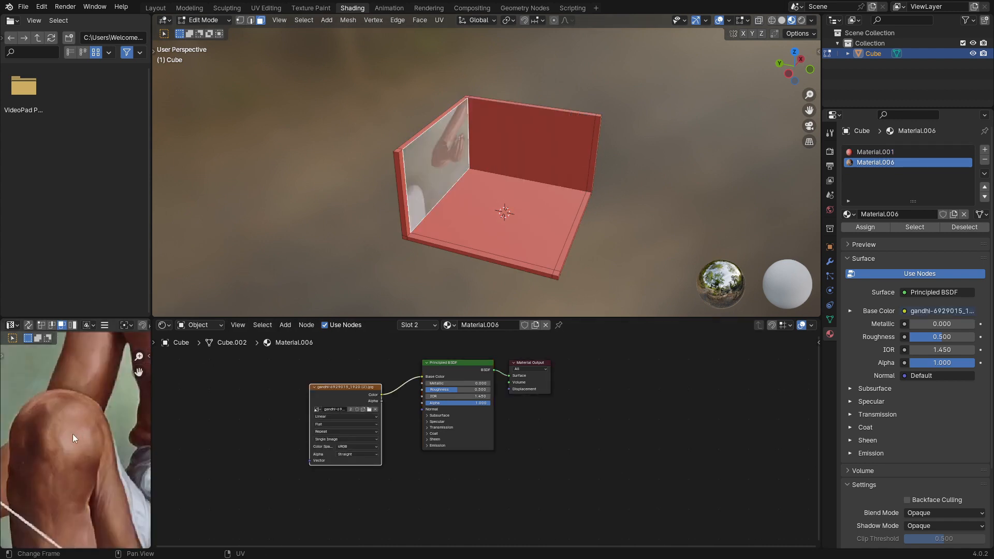
pyautogui.scroll(-4, 73, 438)
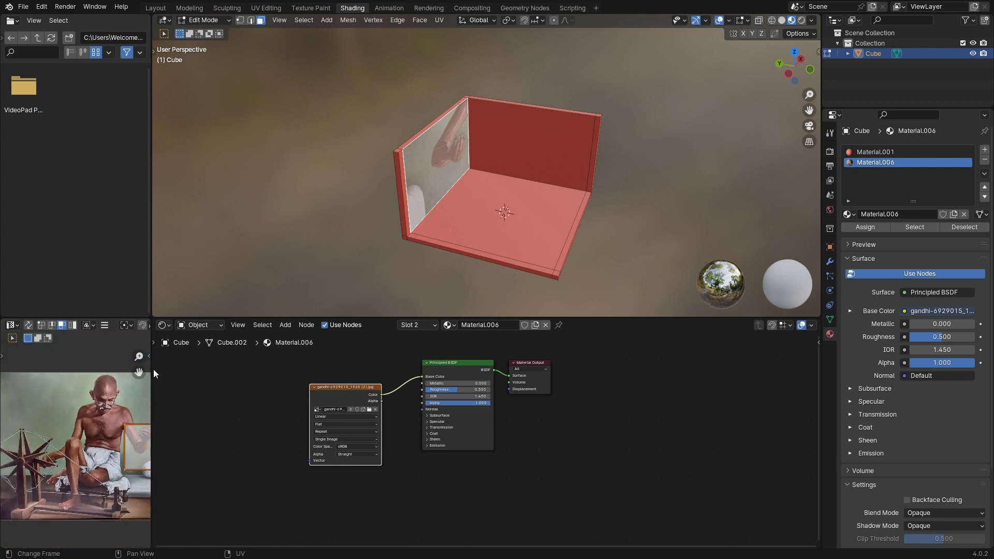
pyautogui.moveTo(508, 193); pyautogui.dragTo(494, 180, button='middle')
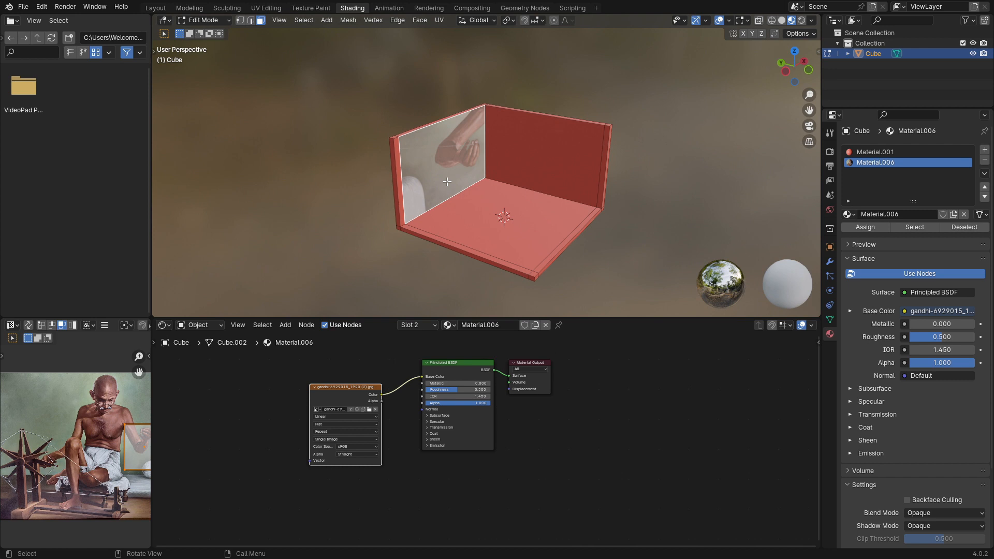
pyautogui.moveTo(447, 182); pyautogui.dragTo(452, 208, button='middle')
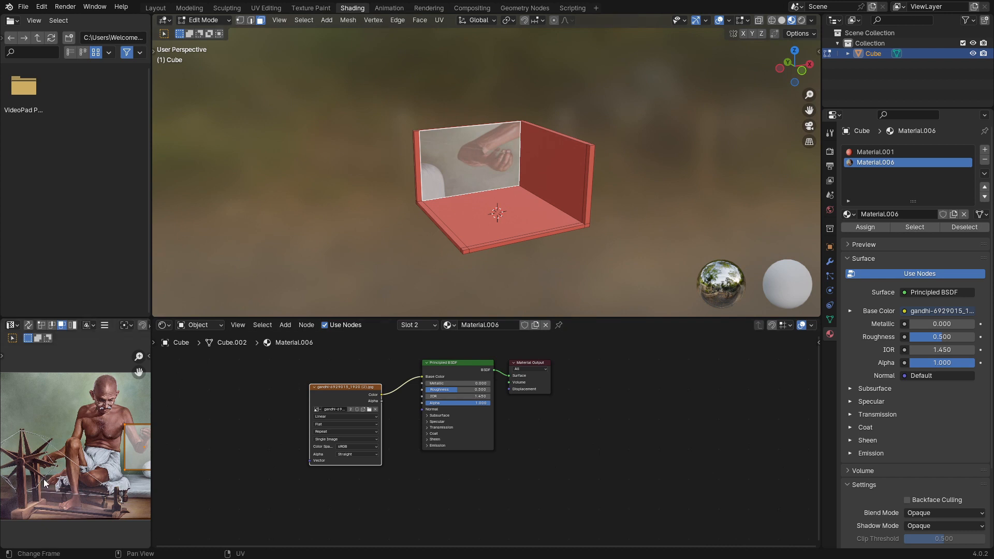
pyautogui.scroll(-1, 76, 433)
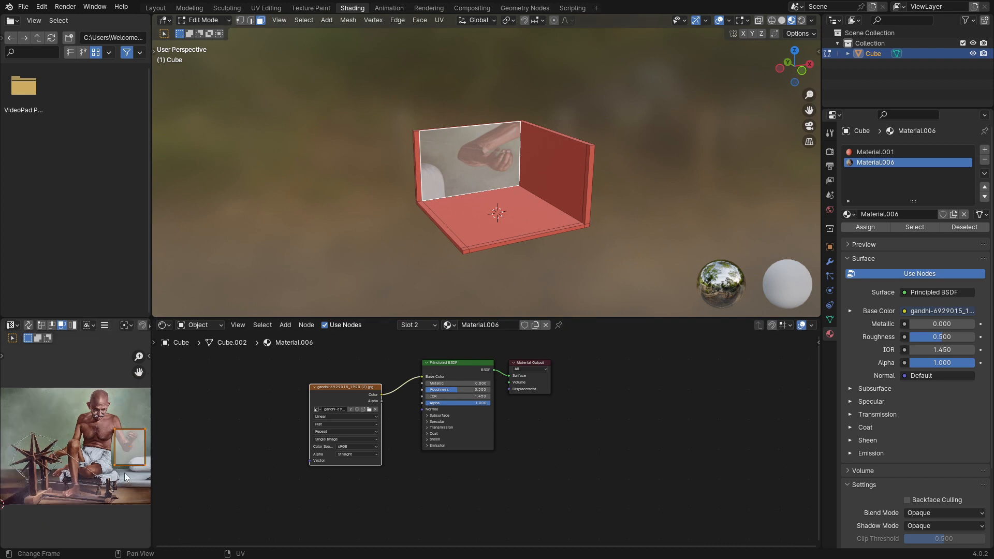
pyautogui.press('g')
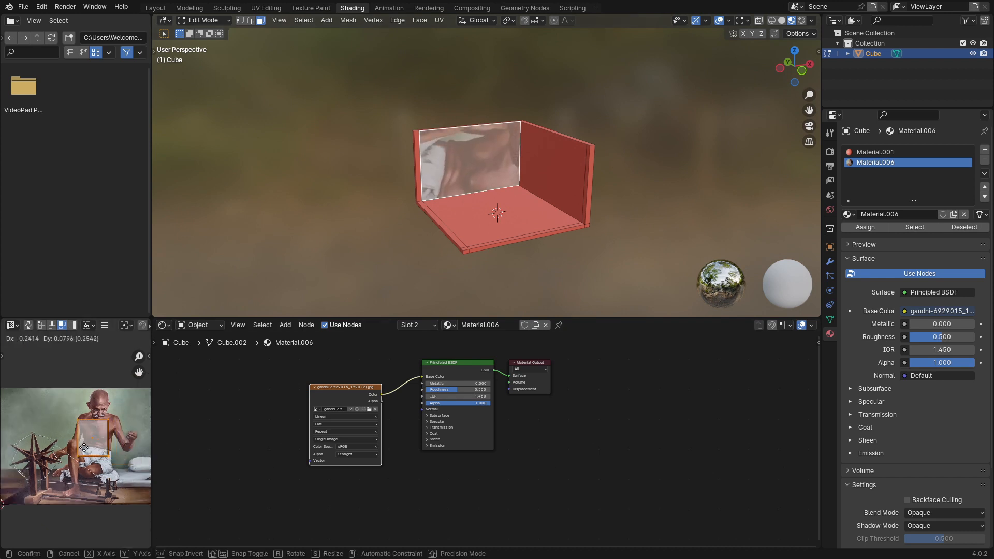
pyautogui.click(83, 453)
pyautogui.press('s')
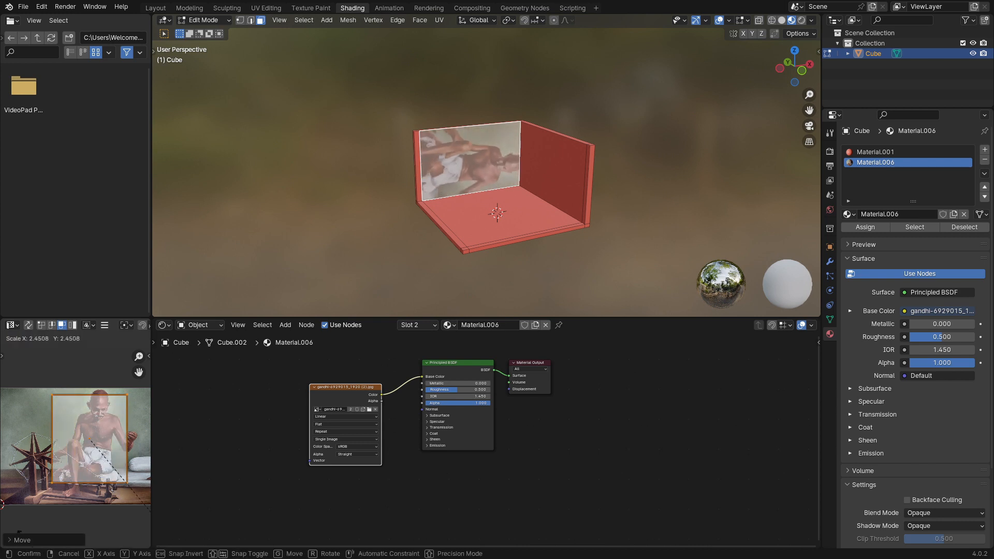
pyautogui.click(28, 342)
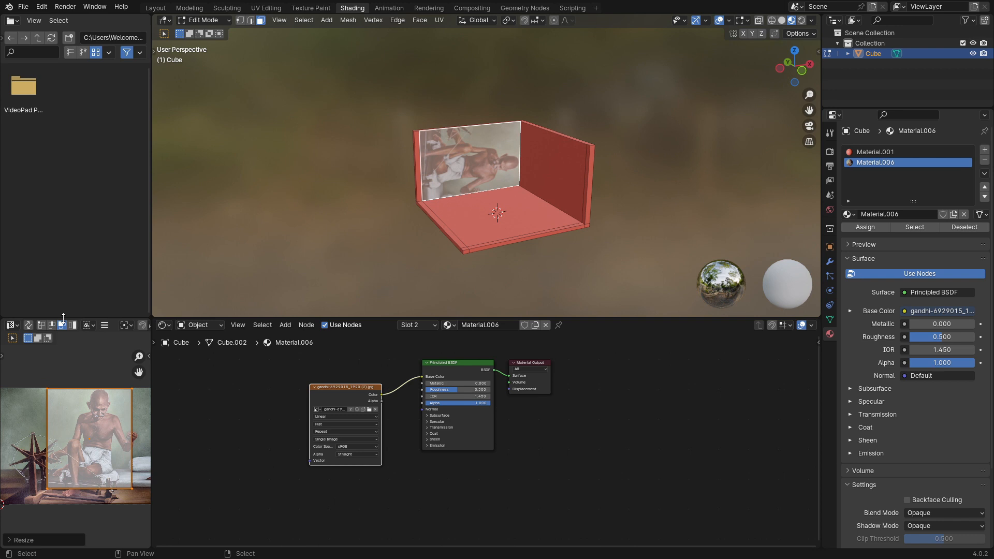
# Step: Rotate the +Y wall face's UVs by 90° so the seated figure stands upright on the wall
pyautogui.write('r')
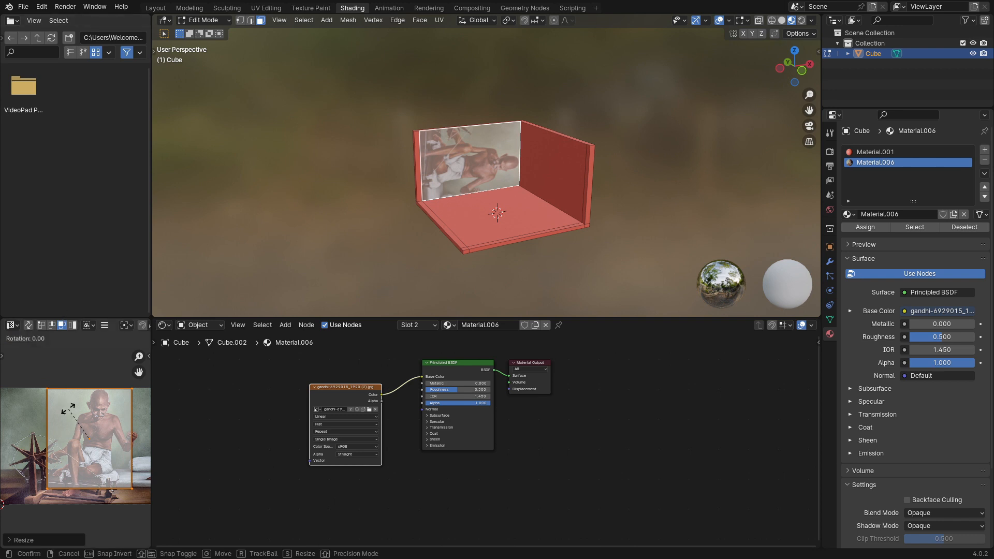
pyautogui.write('90')
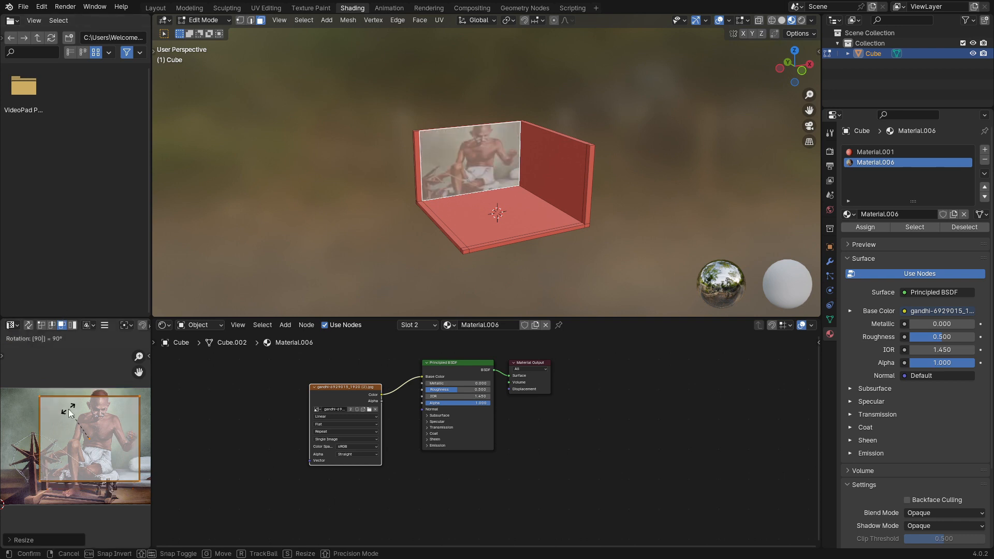
pyautogui.click(72, 390)
# Step: Enlarge the rotated UVs uniformly and move them within the image borders to cover nearly the whole picture
pyautogui.press('s')
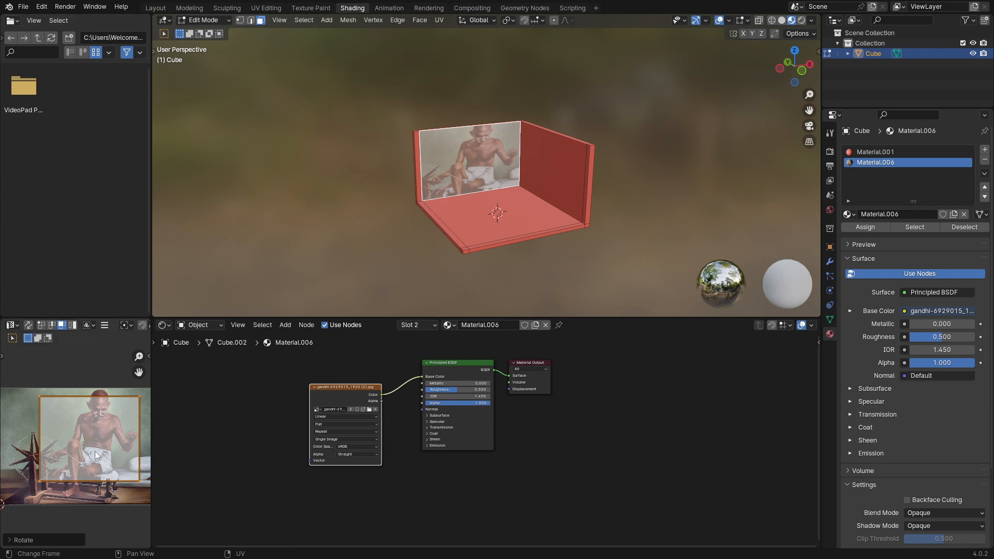
pyautogui.click(95, 436)
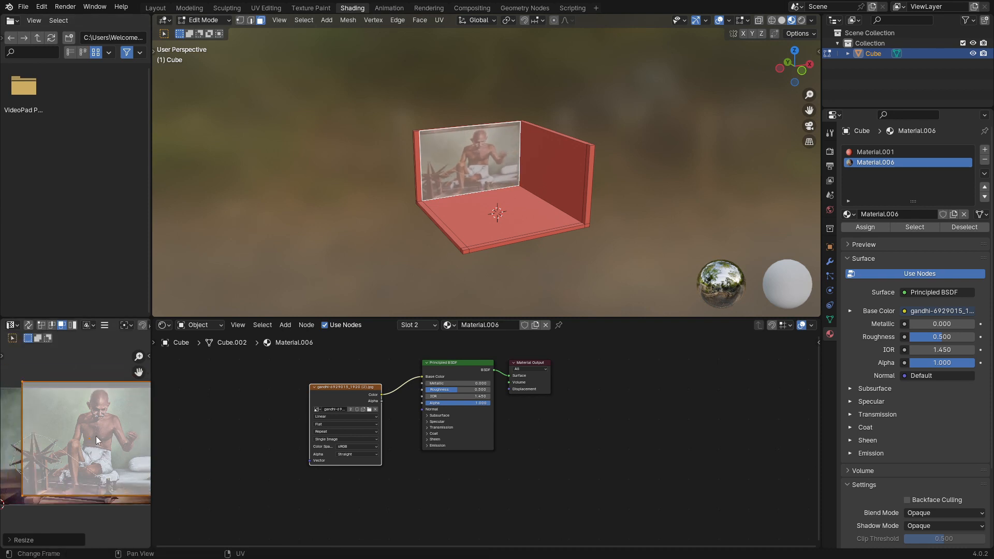
pyautogui.press('g')
pyautogui.click(102, 428)
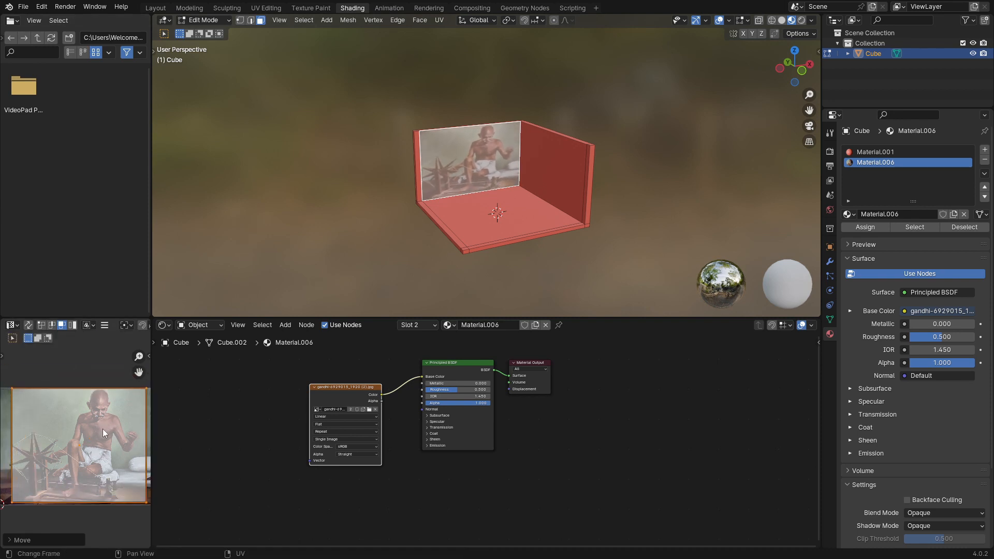
# Step: Return the room to Object Mode and inspect the fitted image on the +Y wall from several angles
pyautogui.moveTo(400, 223); pyautogui.dragTo(445, 236, button='middle')
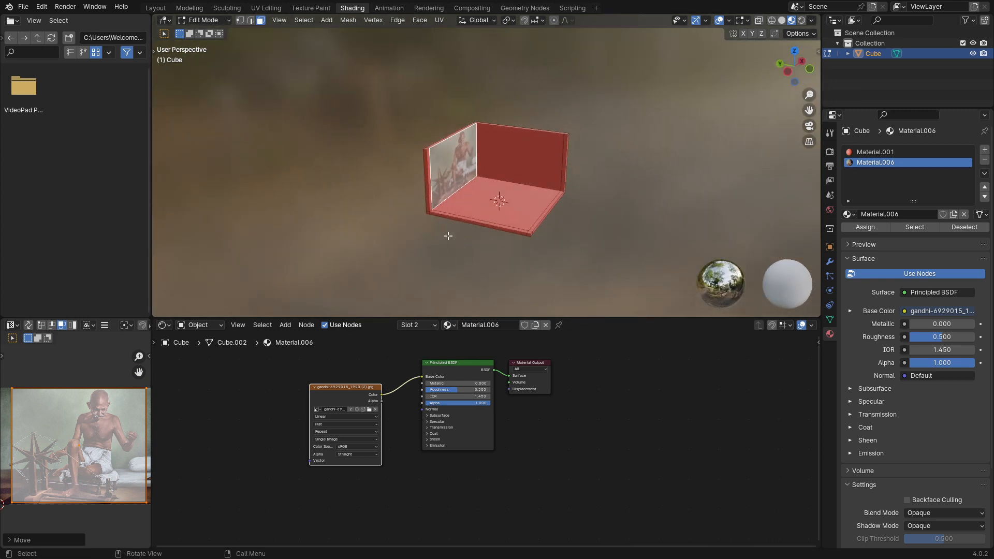
pyautogui.press('Tab')
pyautogui.scroll(2, 518, 205)
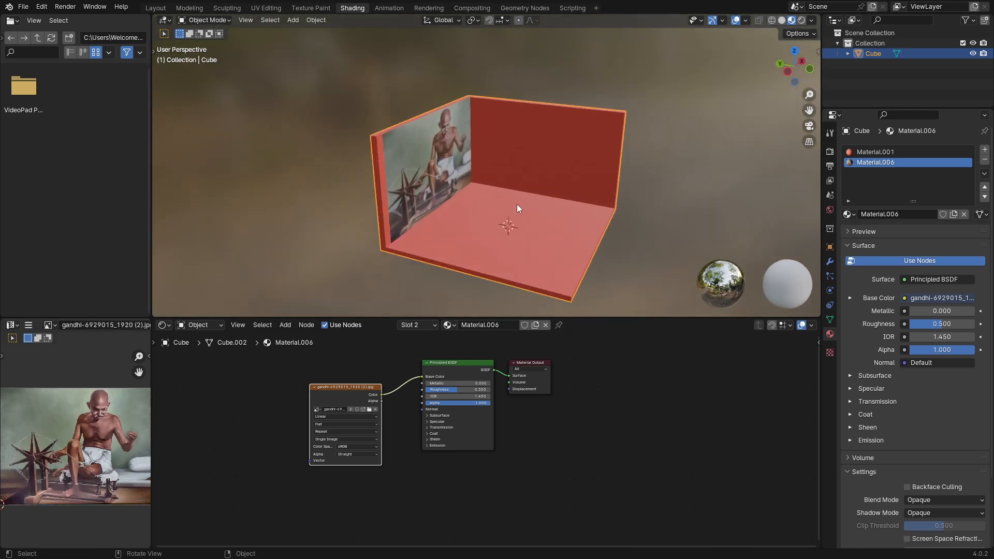
pyautogui.moveTo(517, 204); pyautogui.dragTo(486, 212, button='middle')
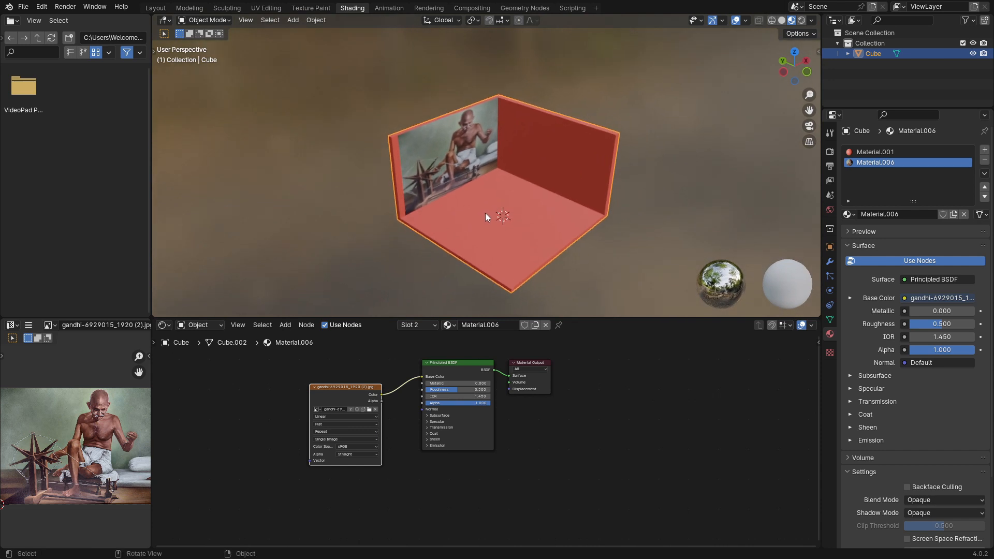